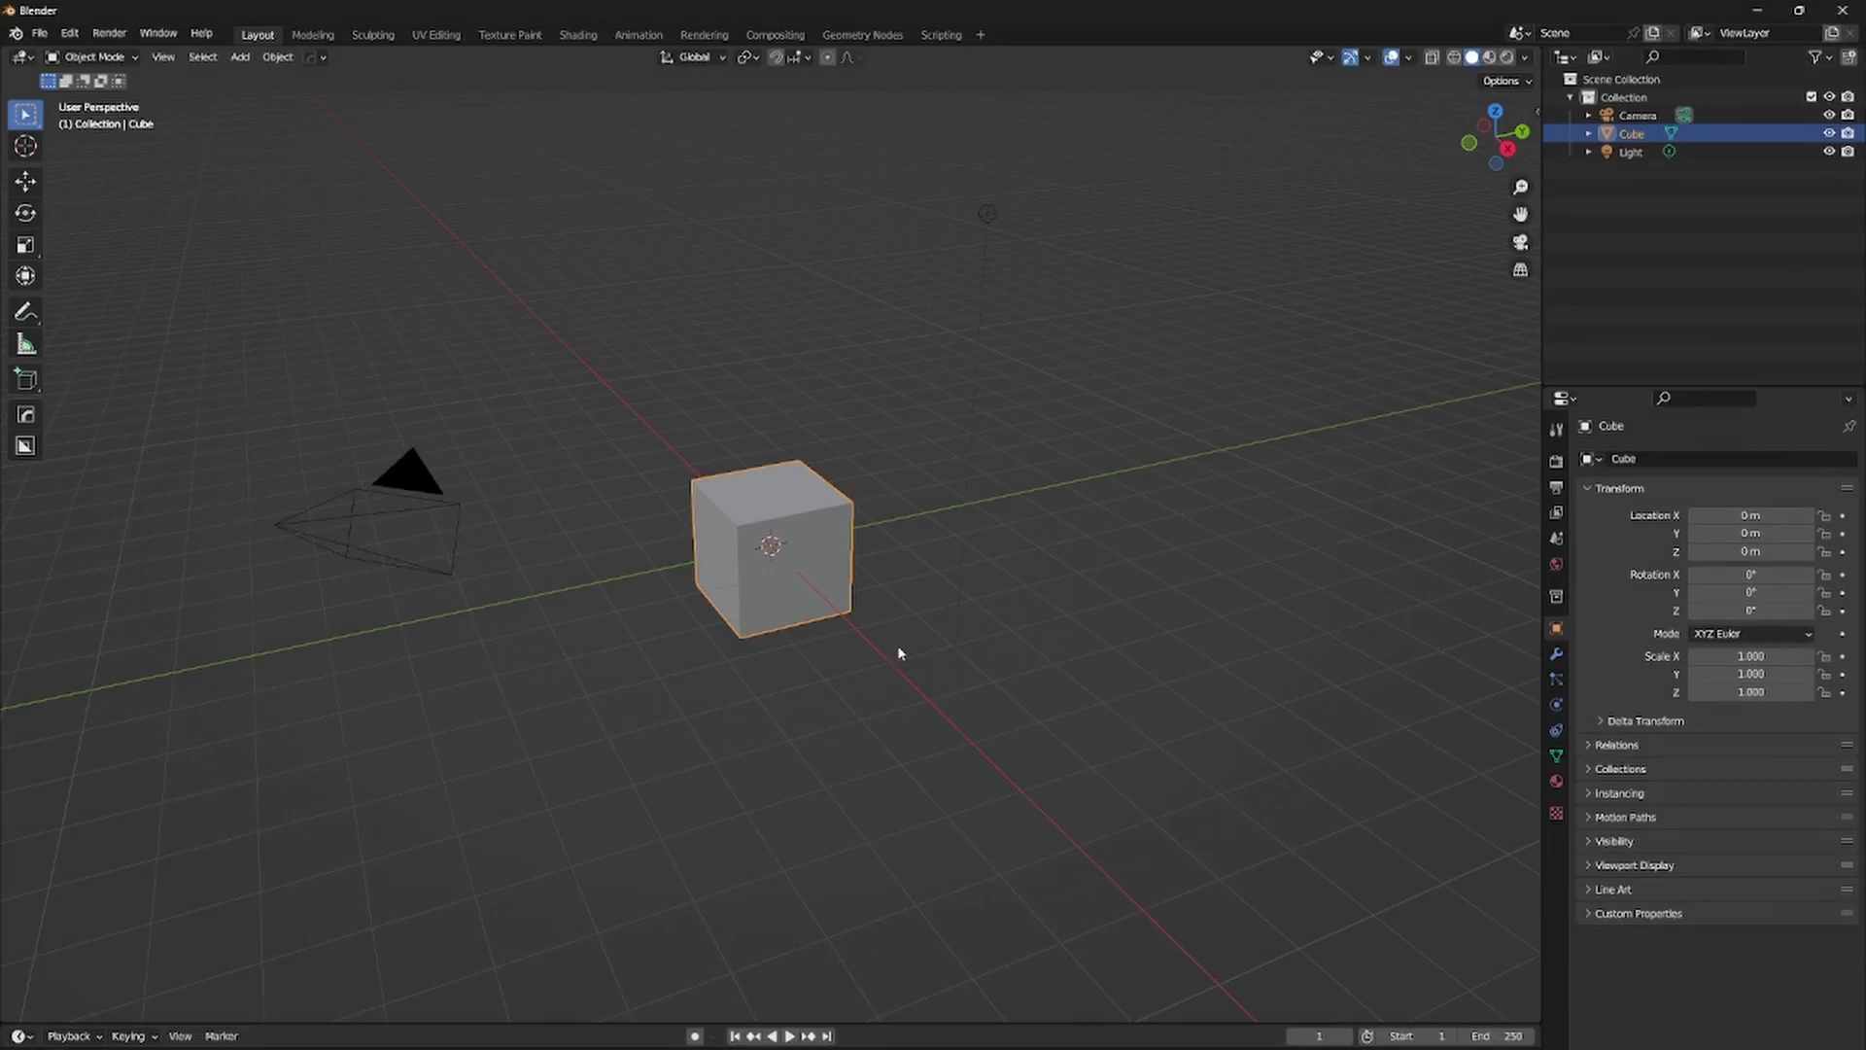
# Step: Replace the default scene objects with a plane at the origin and scale it to about 6.27
pyautogui.click(900, 653)
pyautogui.hotkey('shift', 'a')
pyautogui.moveTo(826, 586)
pyautogui.click(933, 589)
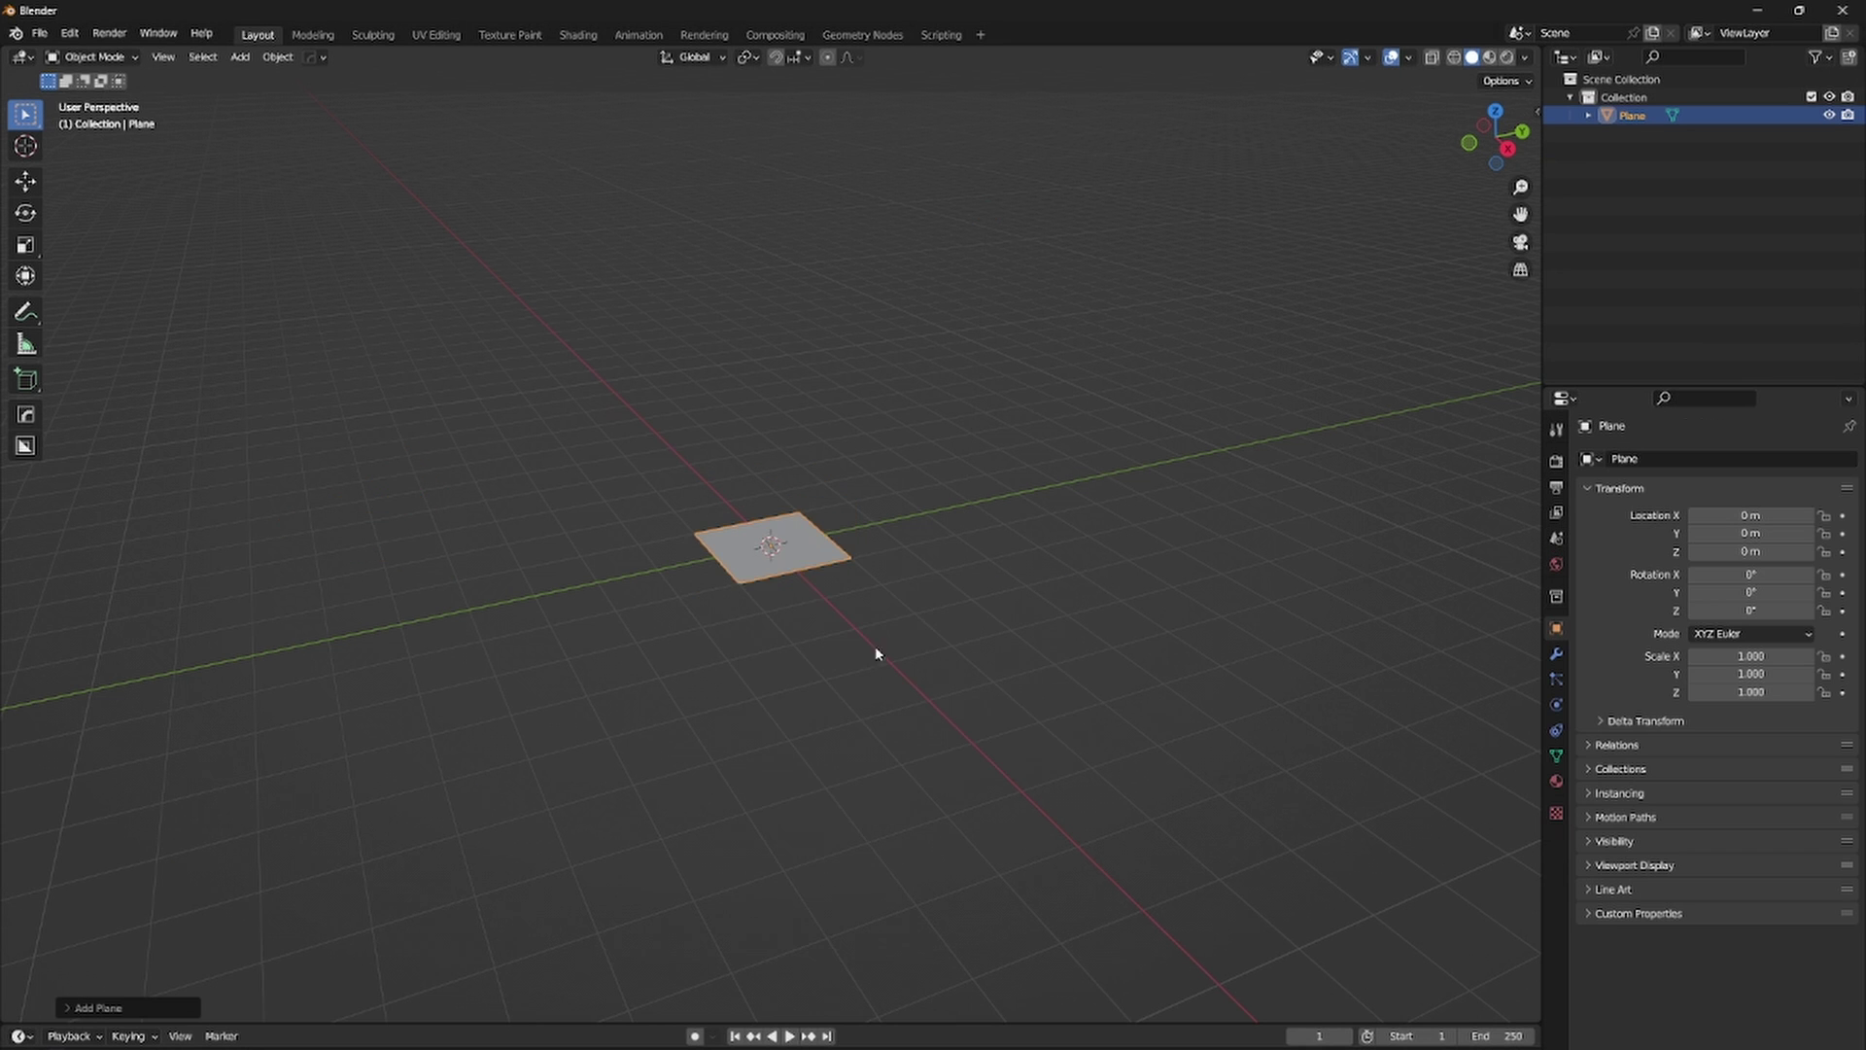
pyautogui.moveTo(870, 653); pyautogui.dragTo(910, 678, button='middle')
pyautogui.press('s')
pyautogui.click(1312, 625)
# Step: Extrude the plane's back edge straight up along Z to form a vertical backdrop wall
pyautogui.press('Tab')
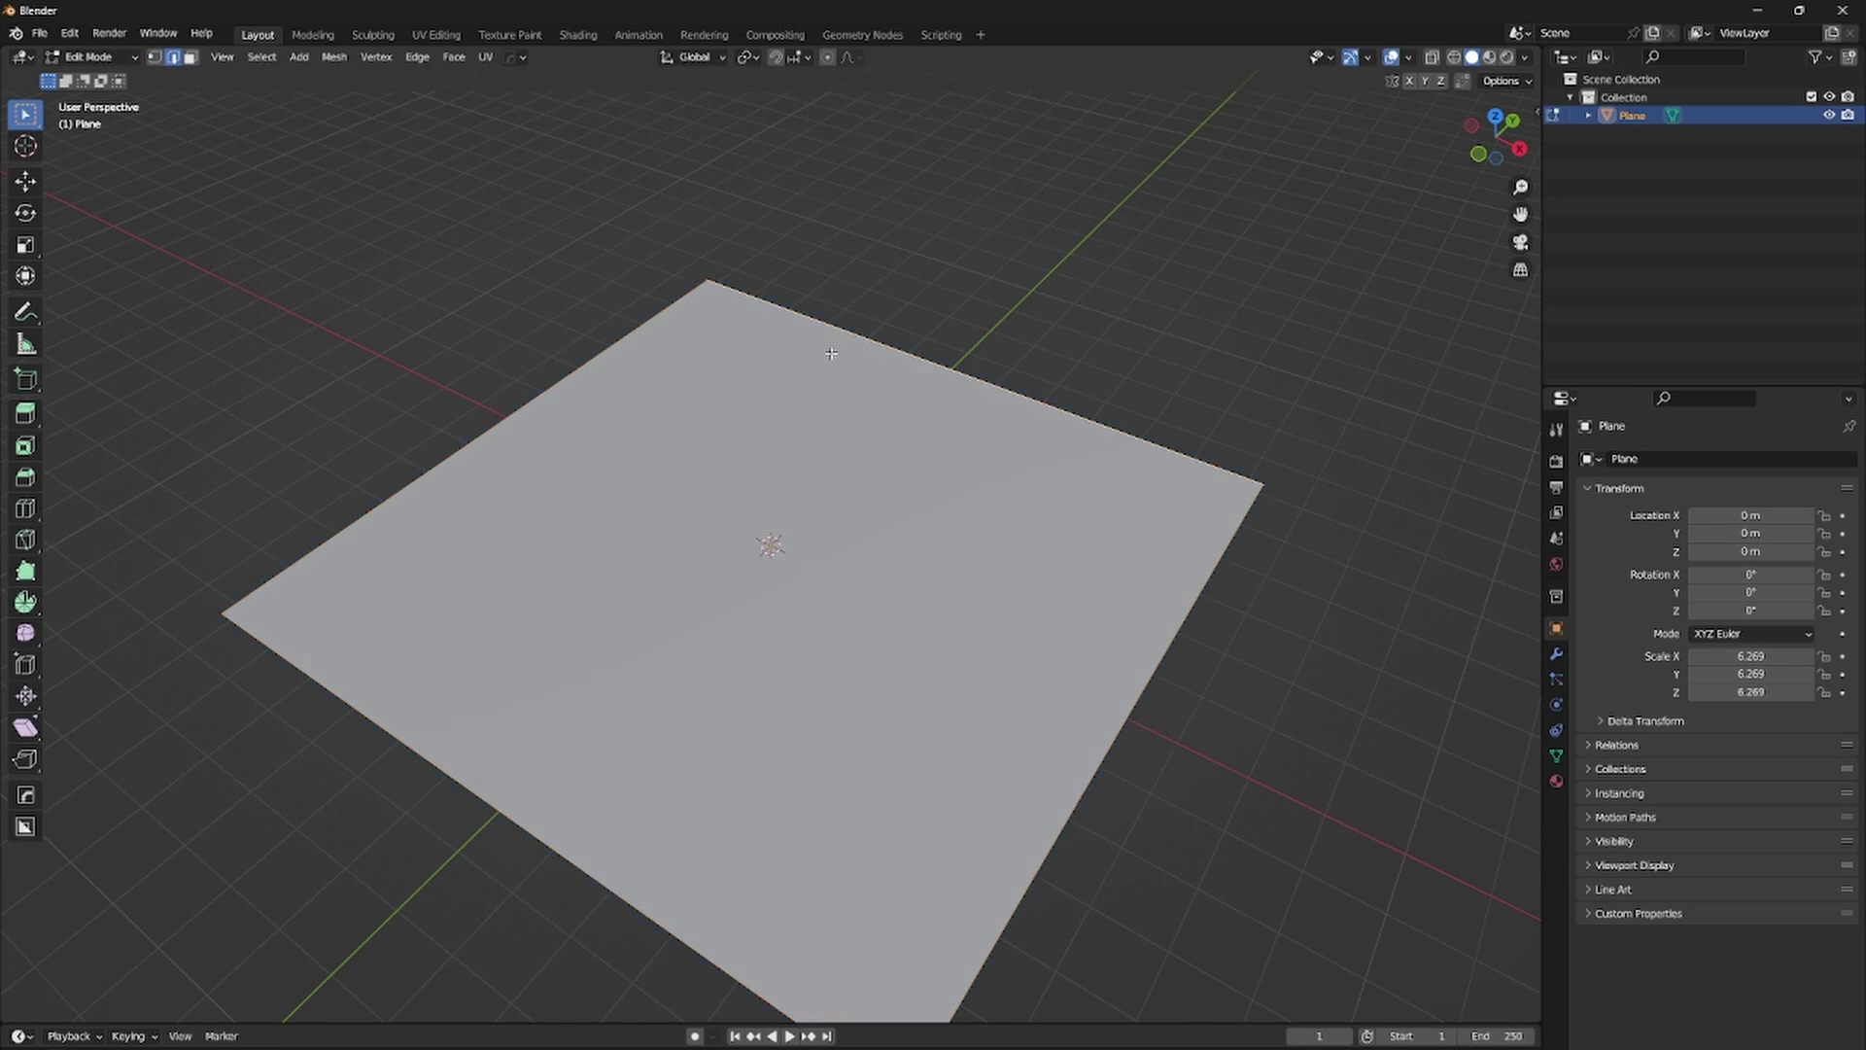
pyautogui.scroll(-5, 831, 353)
pyautogui.press('e')
pyautogui.press('z')
pyautogui.click(923, 259)
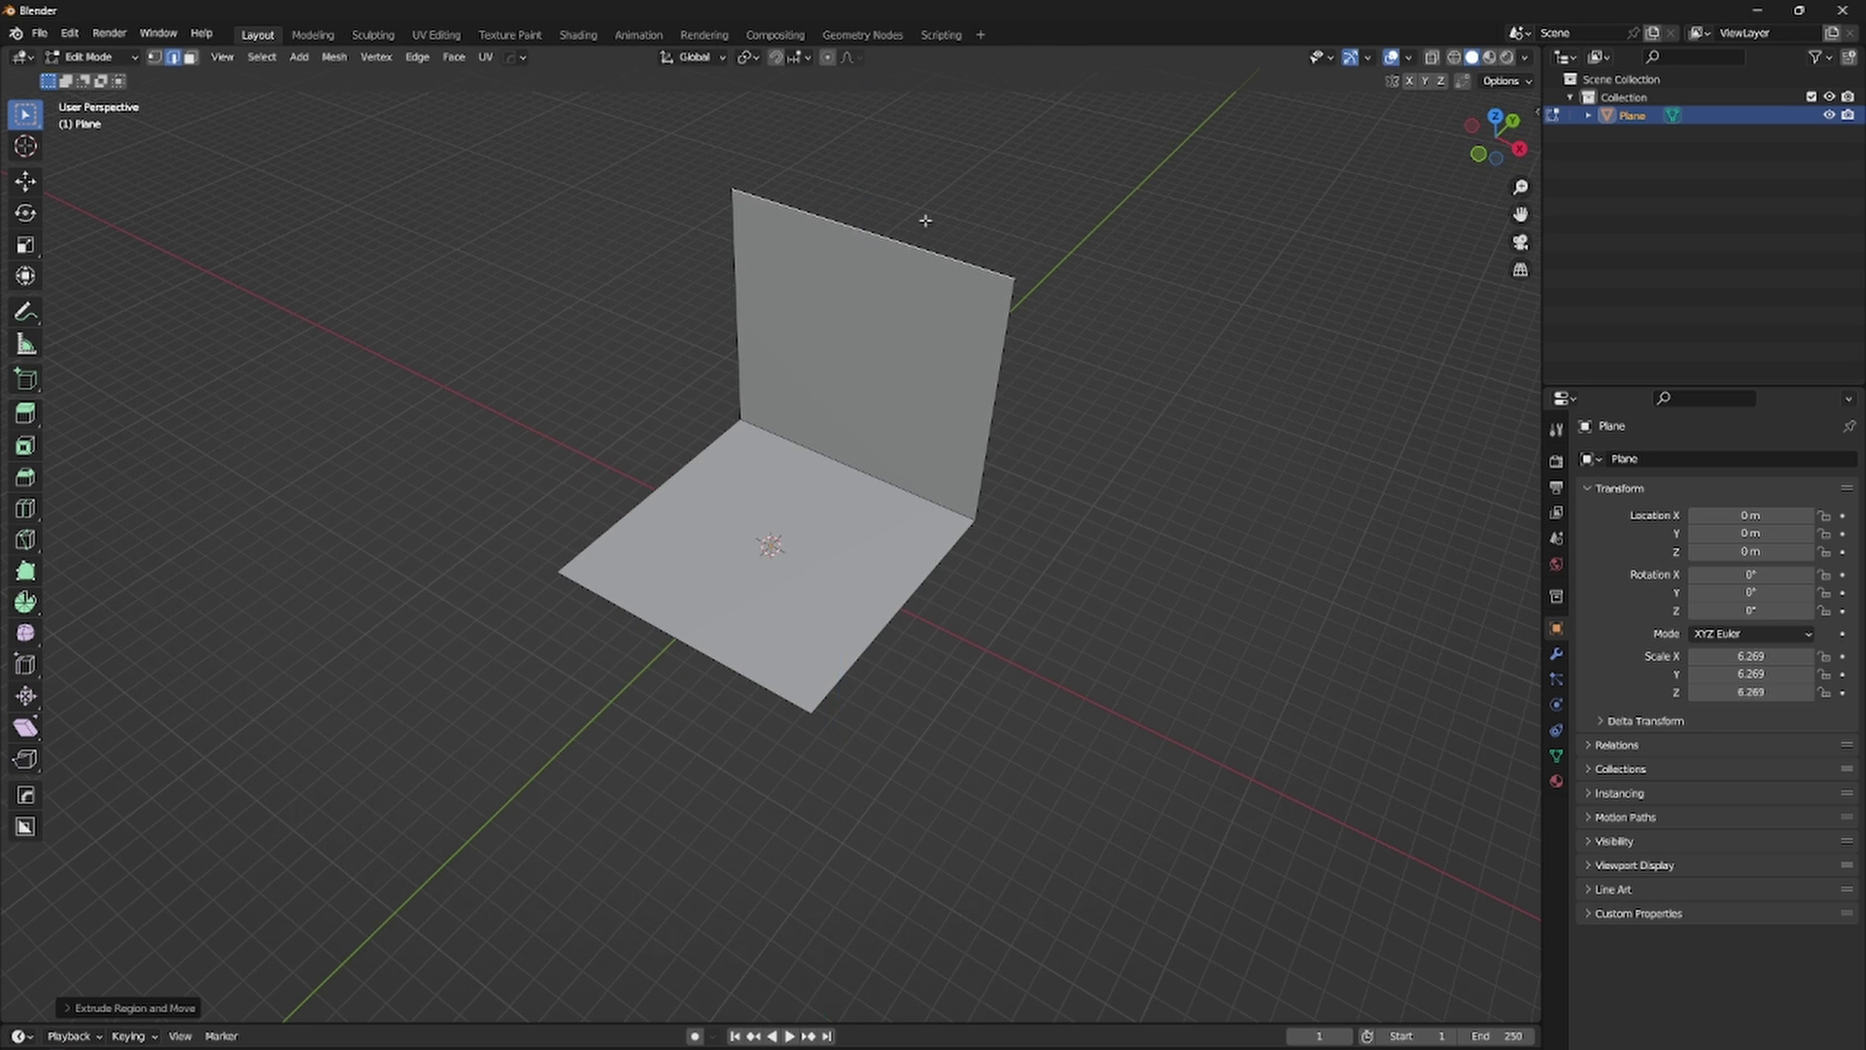
# Step: Bevel the edge between floor and wall with many segments to form a wide, curved transition
pyautogui.scroll(2, 924, 537)
pyautogui.scroll(-1, 931, 541)
pyautogui.moveTo(935, 544); pyautogui.dragTo(1001, 561, button='middle')
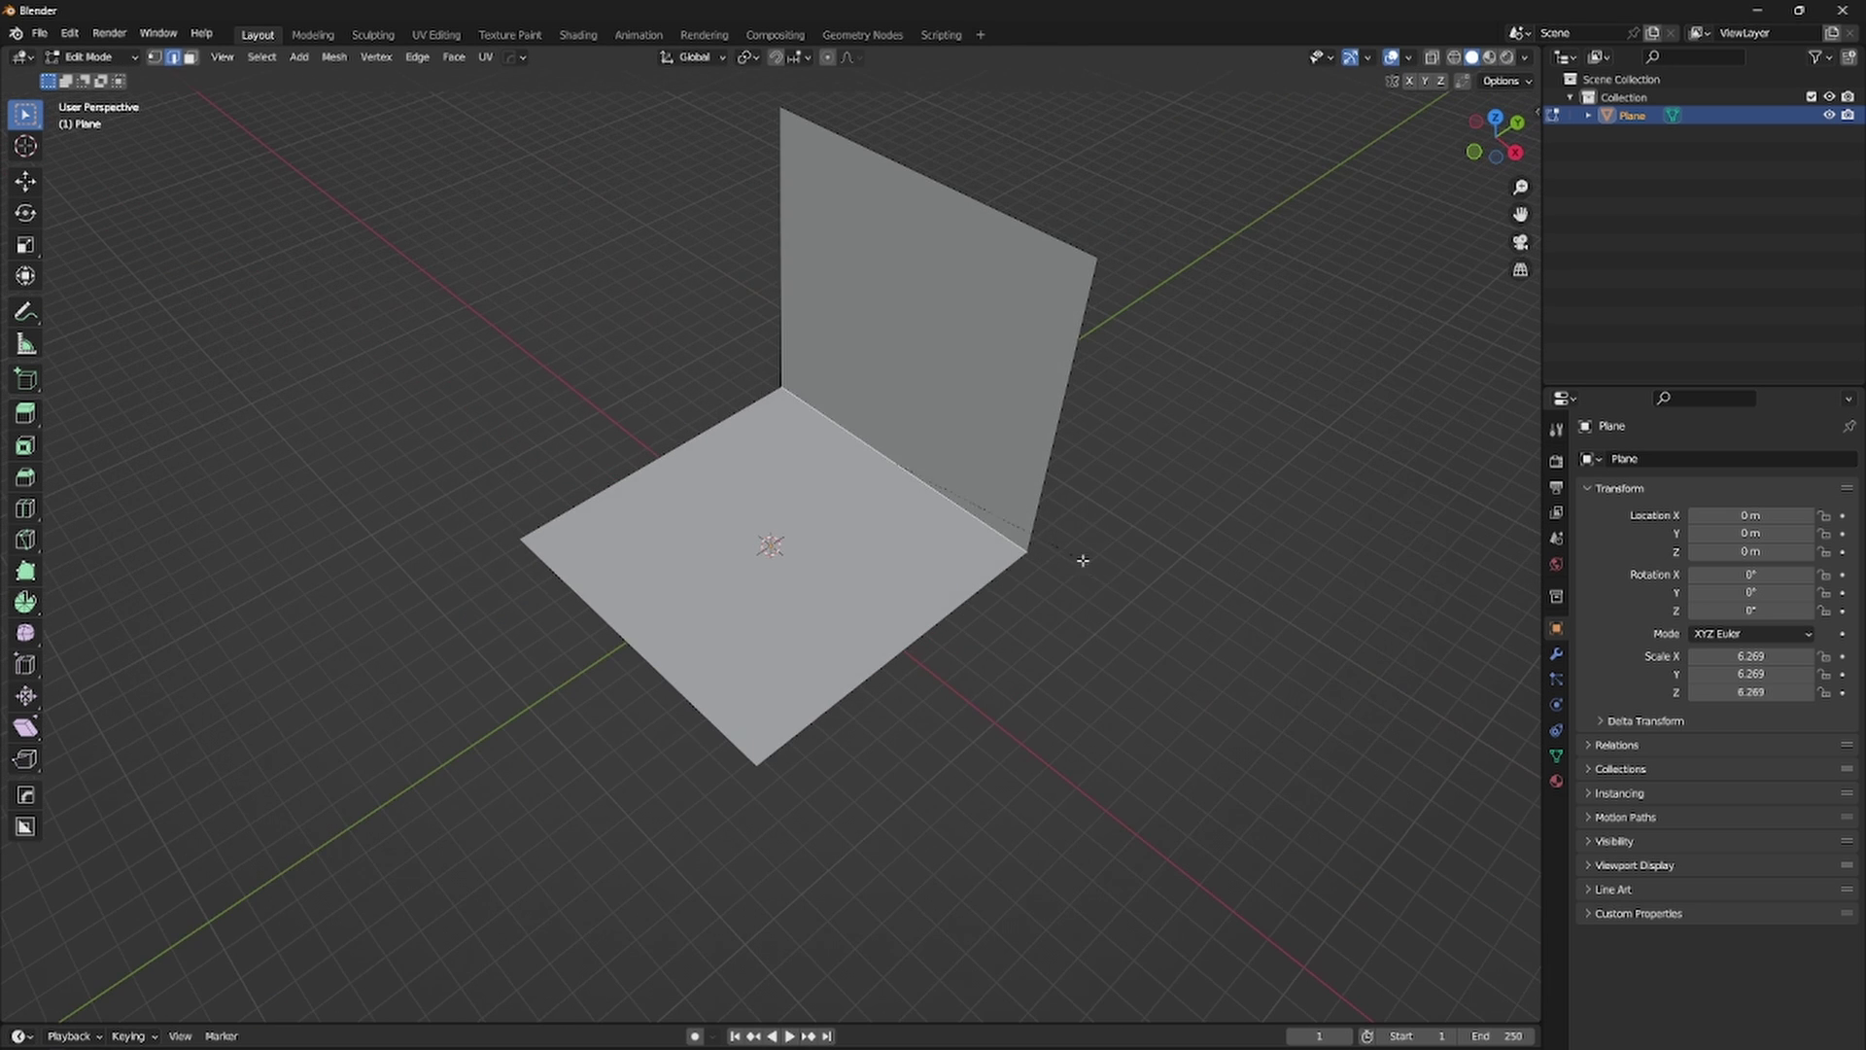
pyautogui.hotkey('ctrl', 'b')
pyautogui.scroll(4, 1162, 625)
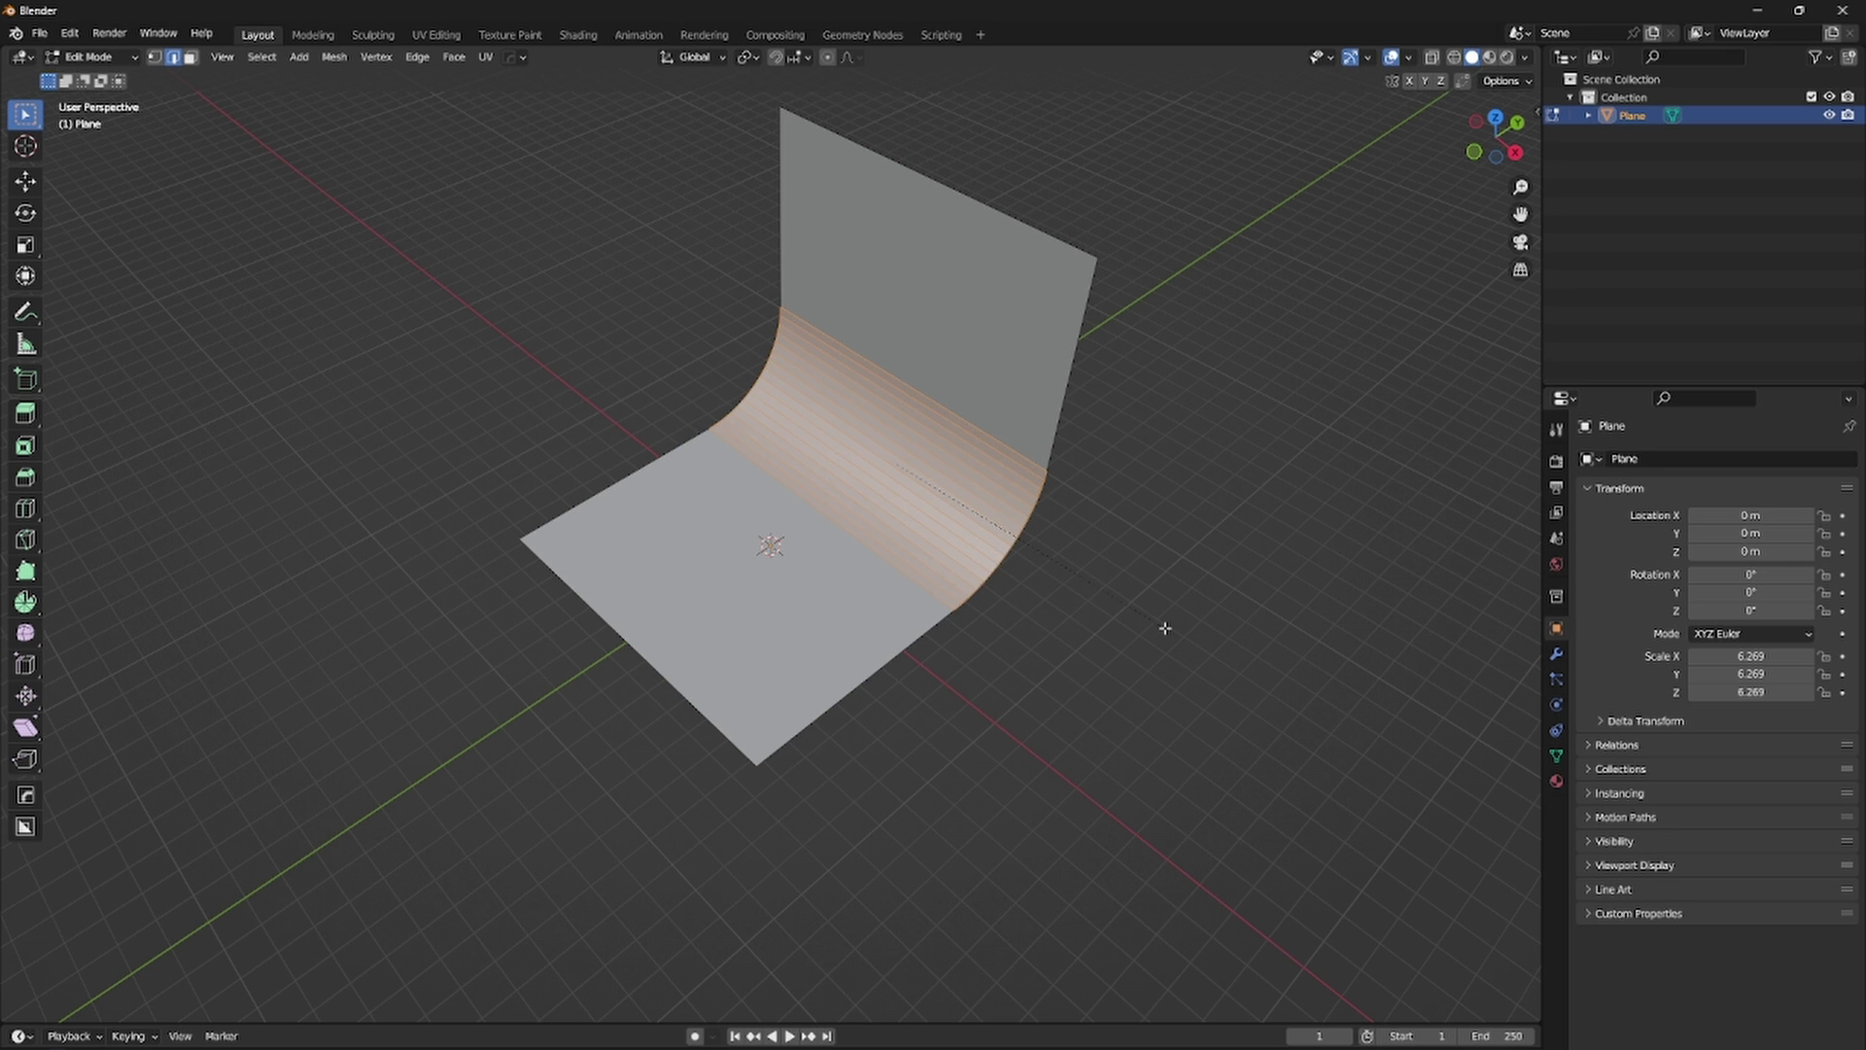
pyautogui.moveTo(1159, 626); pyautogui.dragTo(1021, 478, button='middle')
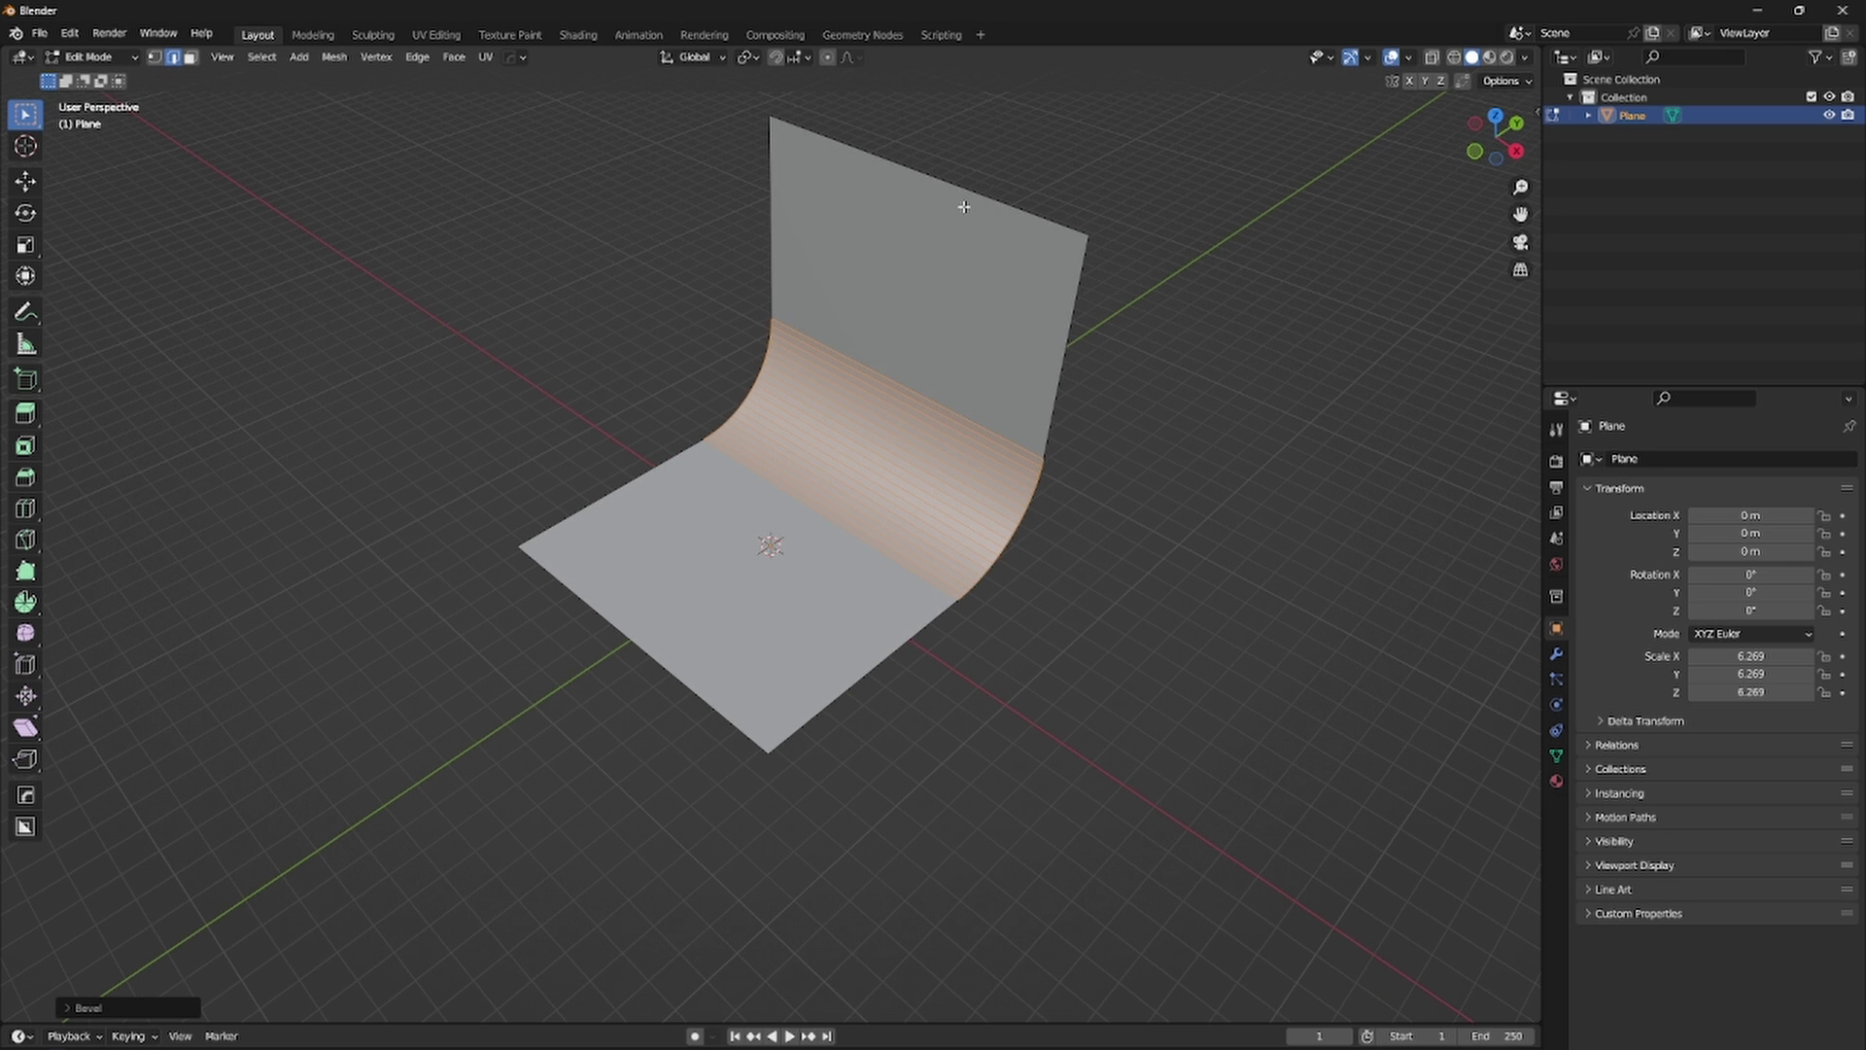
# Step: Clear the mesh selection, return to Object Mode and shade the backdrop smooth
pyautogui.hotkey('alt', 'a')
pyautogui.press('Tab')
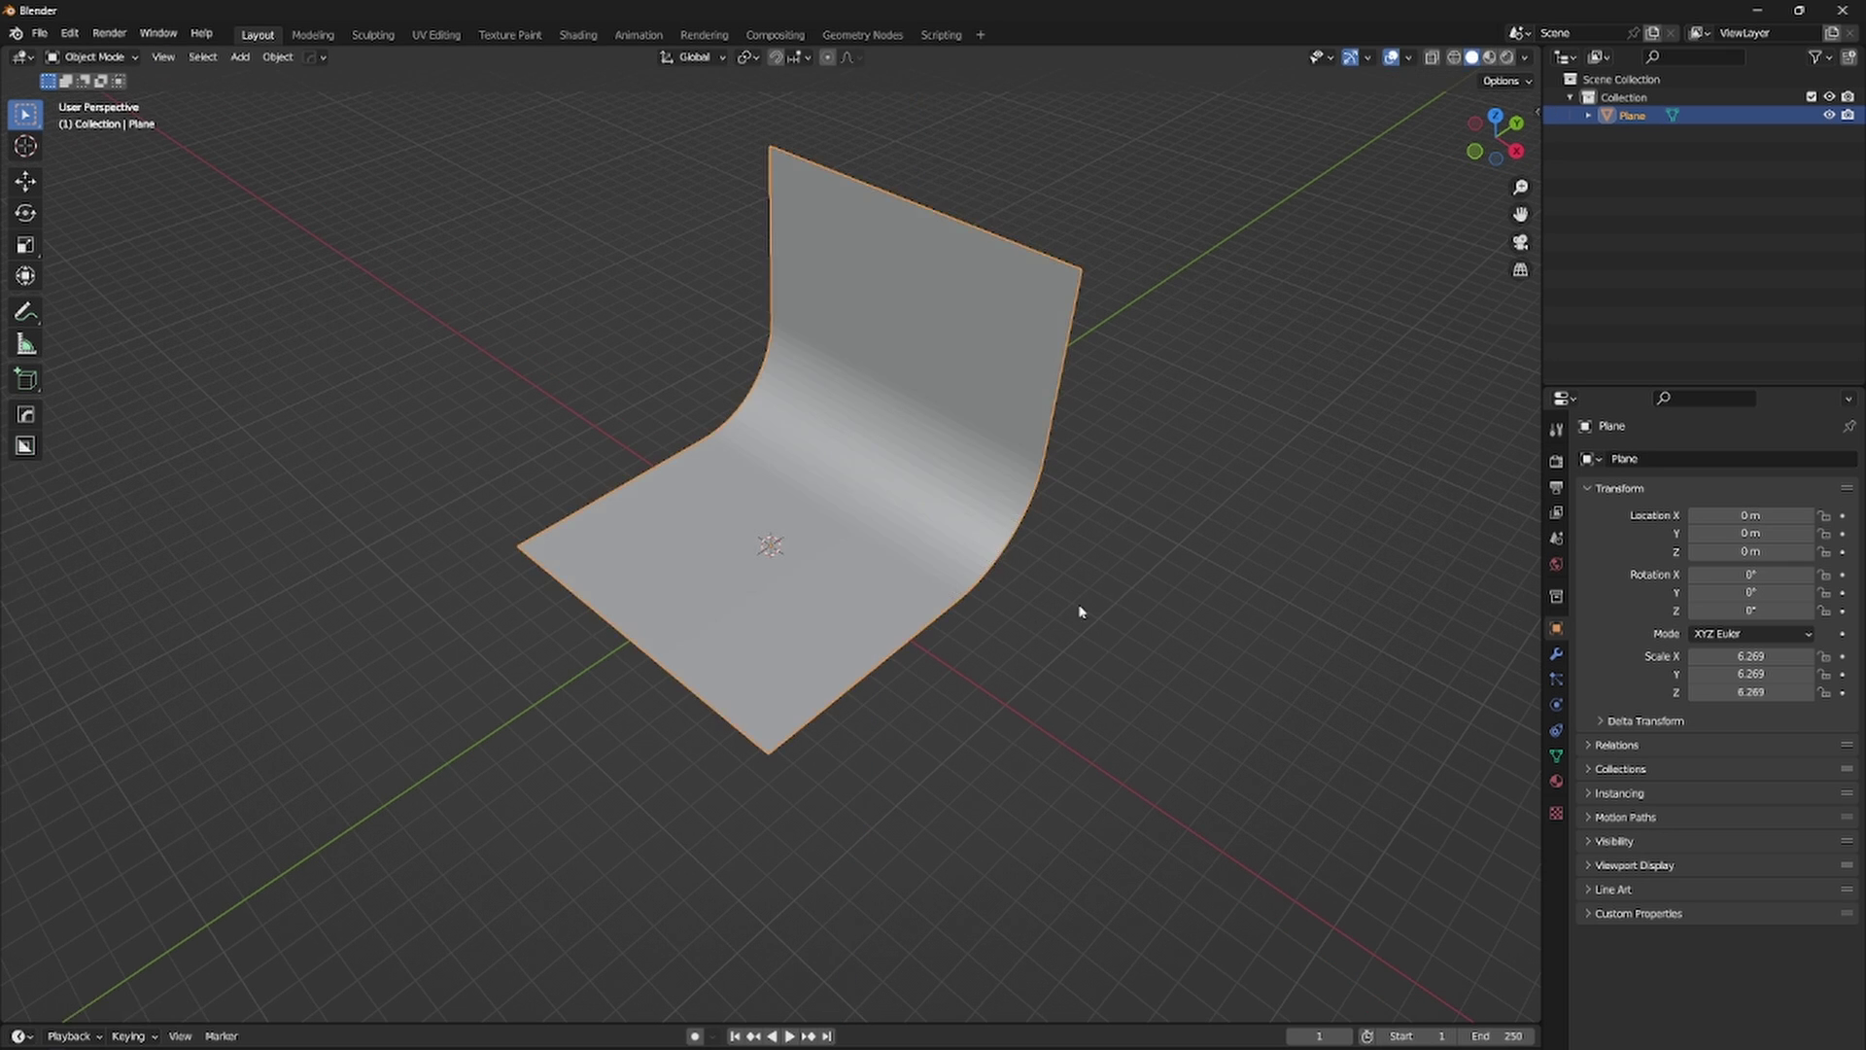
pyautogui.moveTo(1047, 618)
pyautogui.mouseDown(button='middle')
pyautogui.moveTo(950, 592)
pyautogui.moveTo(1079, 616)
pyautogui.mouseUp(button='middle')
pyautogui.rightClick(937, 502)
pyautogui.click(937, 501)
pyautogui.scroll(-3, 892, 534)
pyautogui.moveTo(891, 534); pyautogui.dragTo(1096, 494, button='middle')
# Step: Import the Blender_logo_no_text.svg vector file from the Downloads folder
pyautogui.click(40, 33)
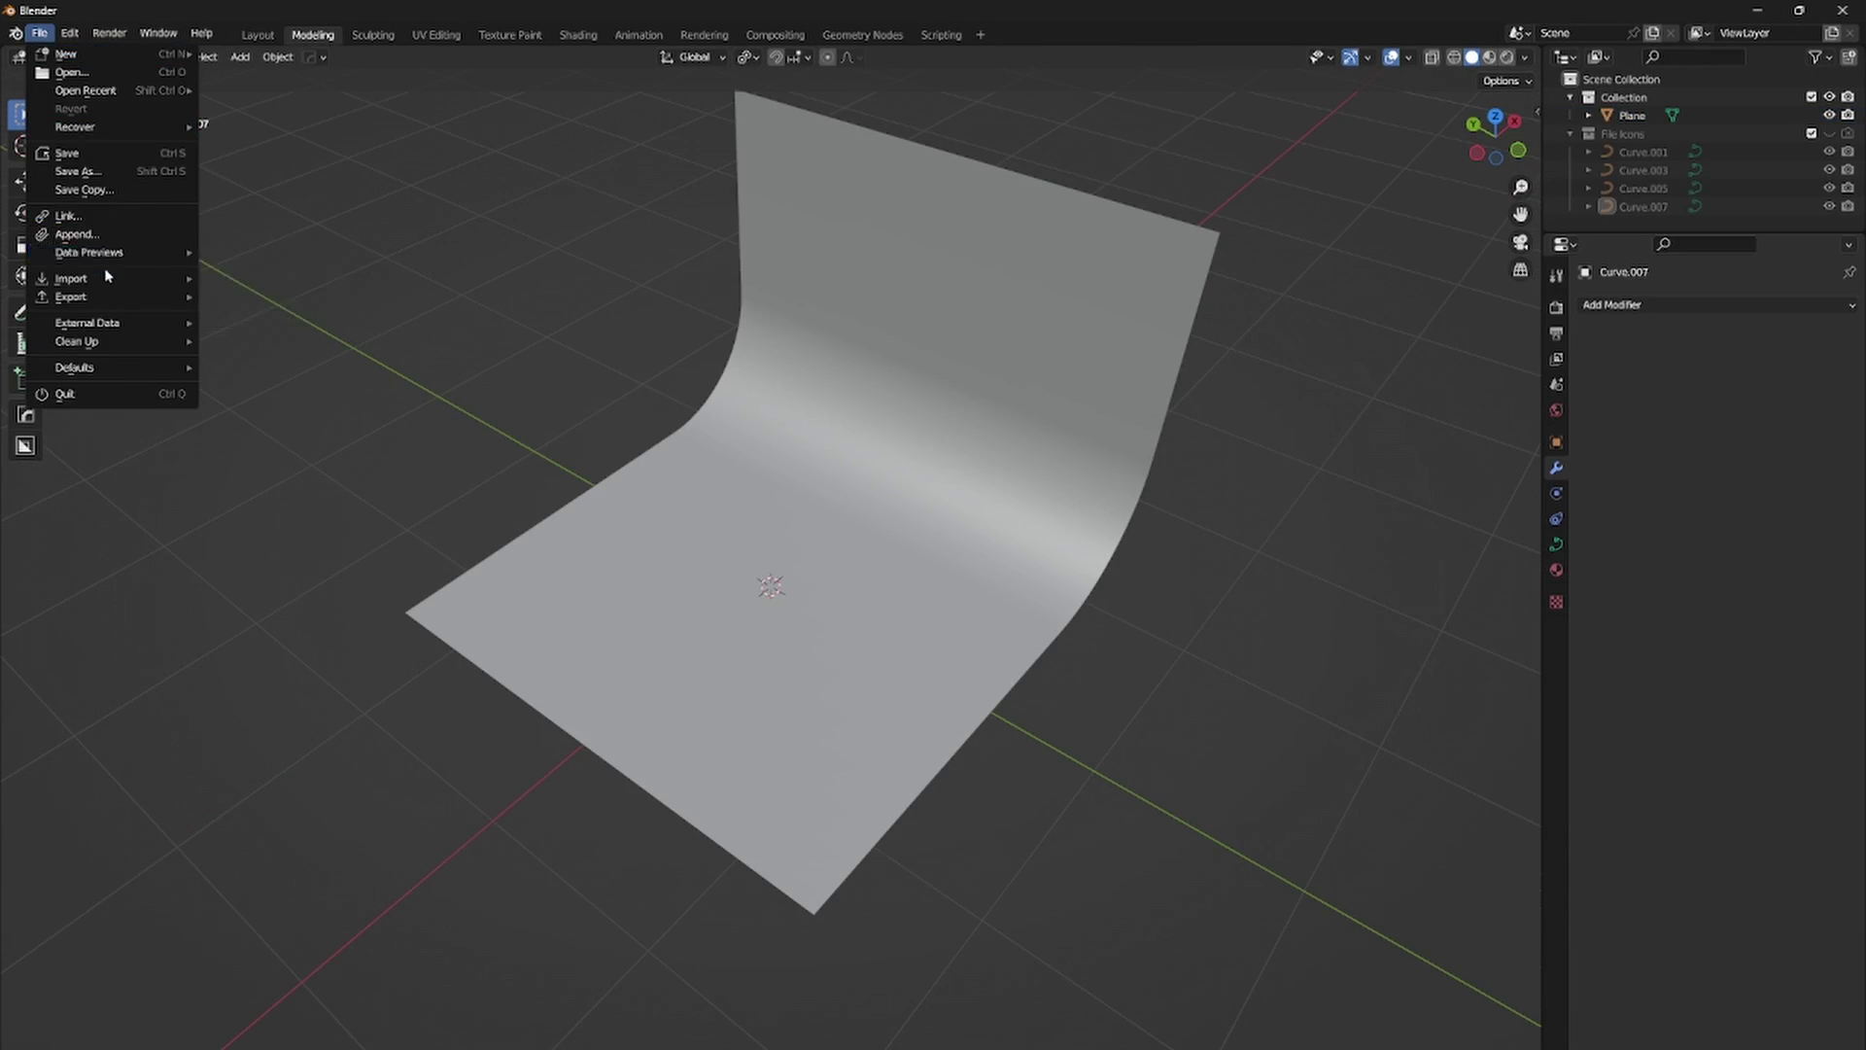
pyautogui.moveTo(105, 273)
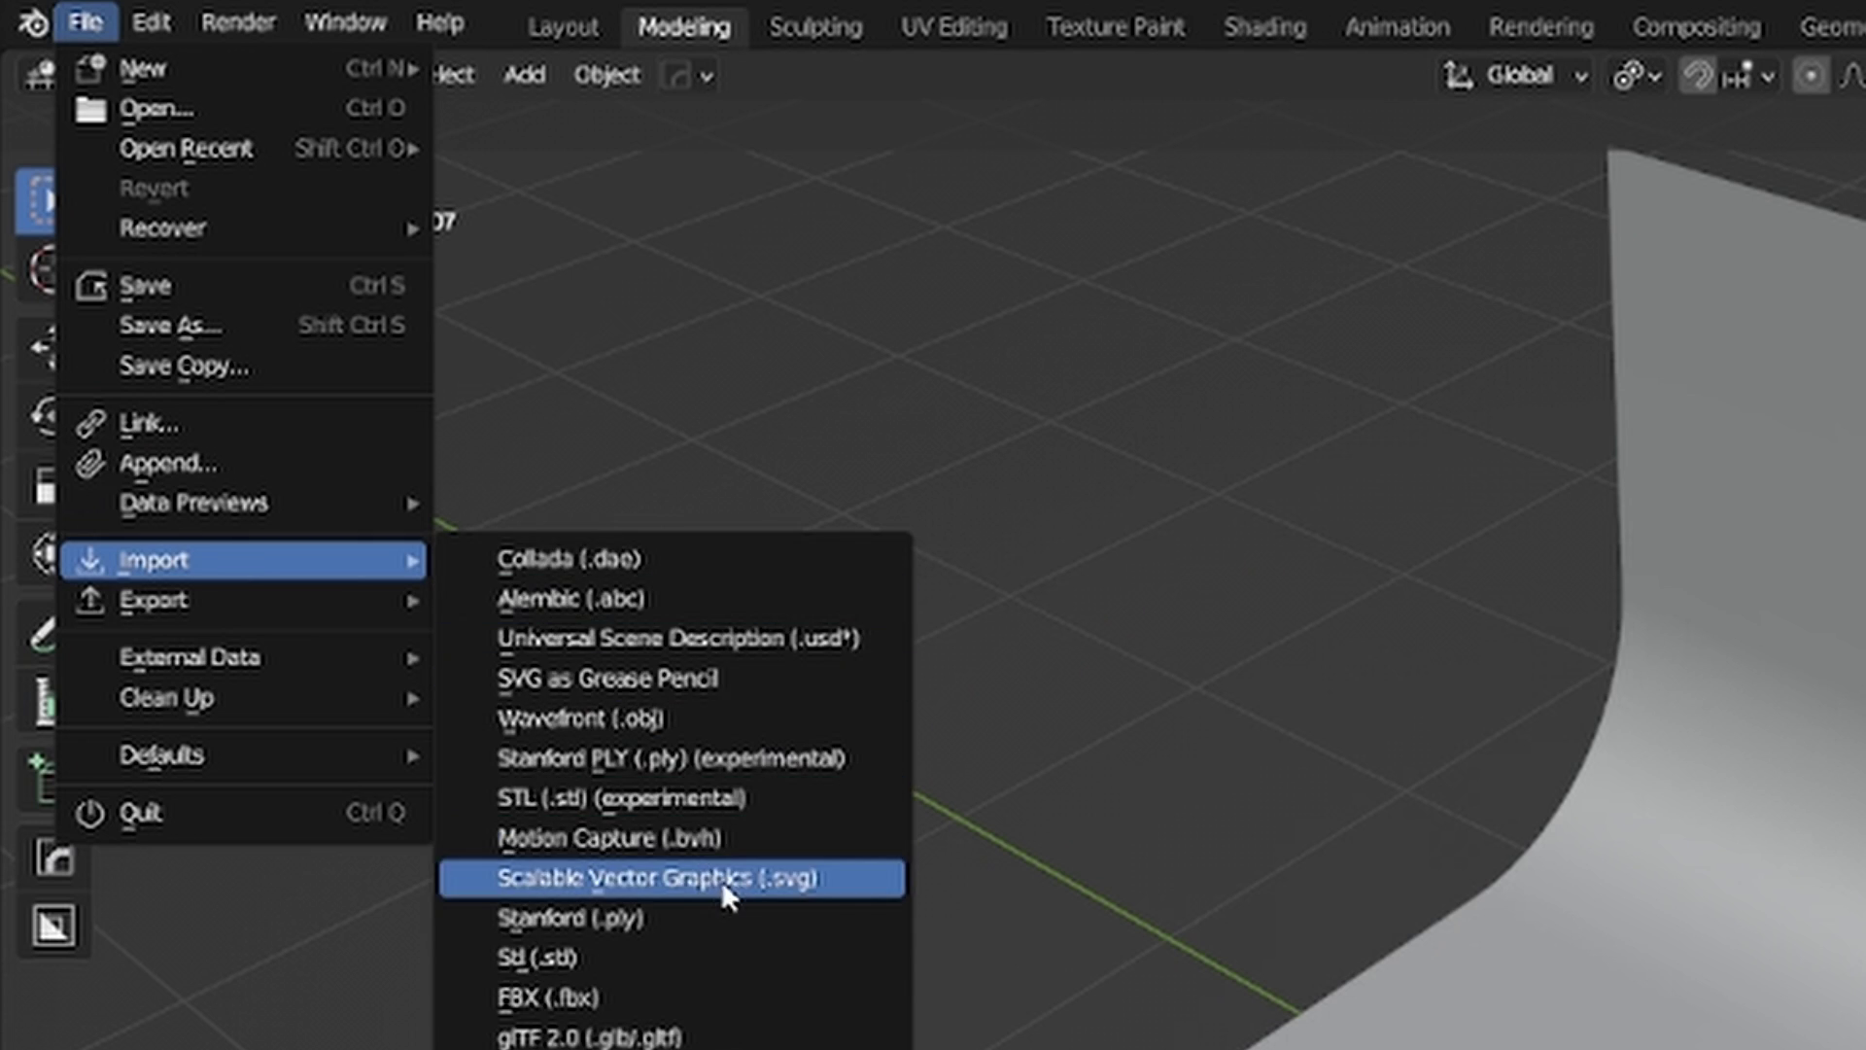
pyautogui.click(721, 879)
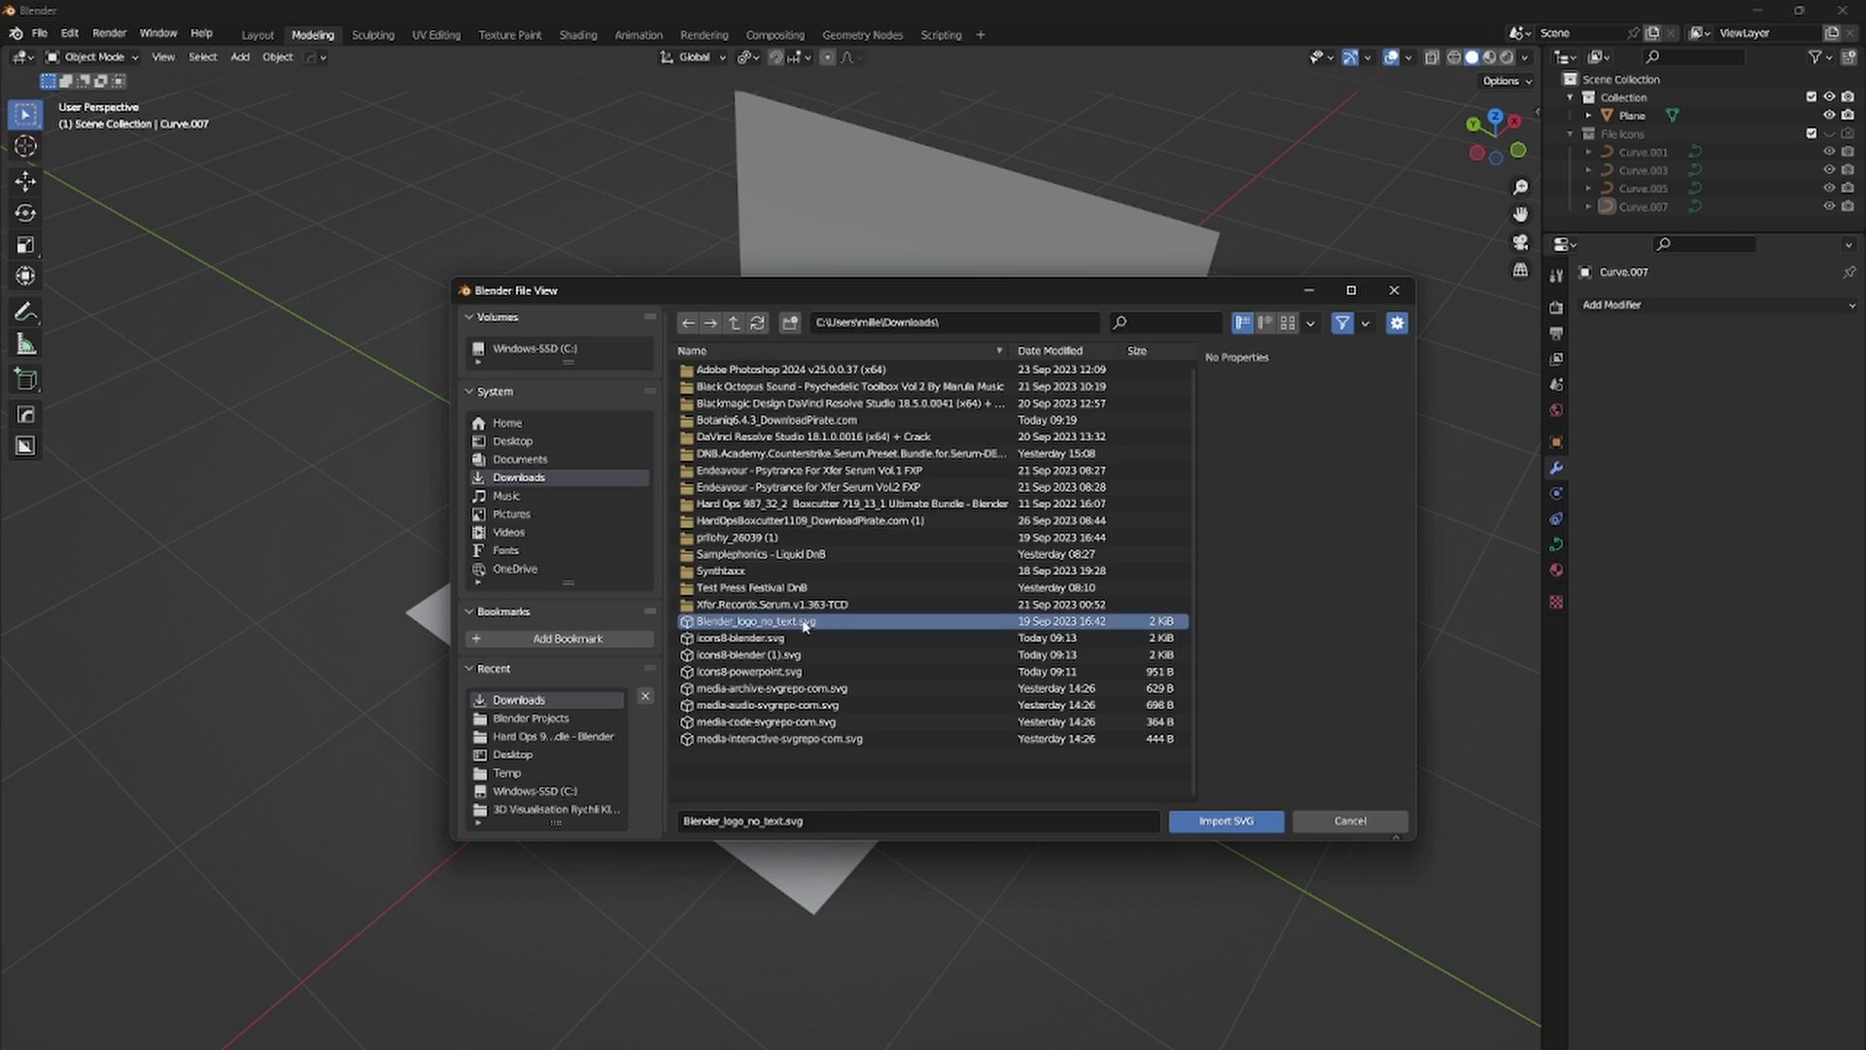
pyautogui.doubleClick(803, 627)
# Step: Scale up the imported Blender logo curves on the backdrop floor
pyautogui.moveTo(783, 578); pyautogui.dragTo(918, 430, button='middle')
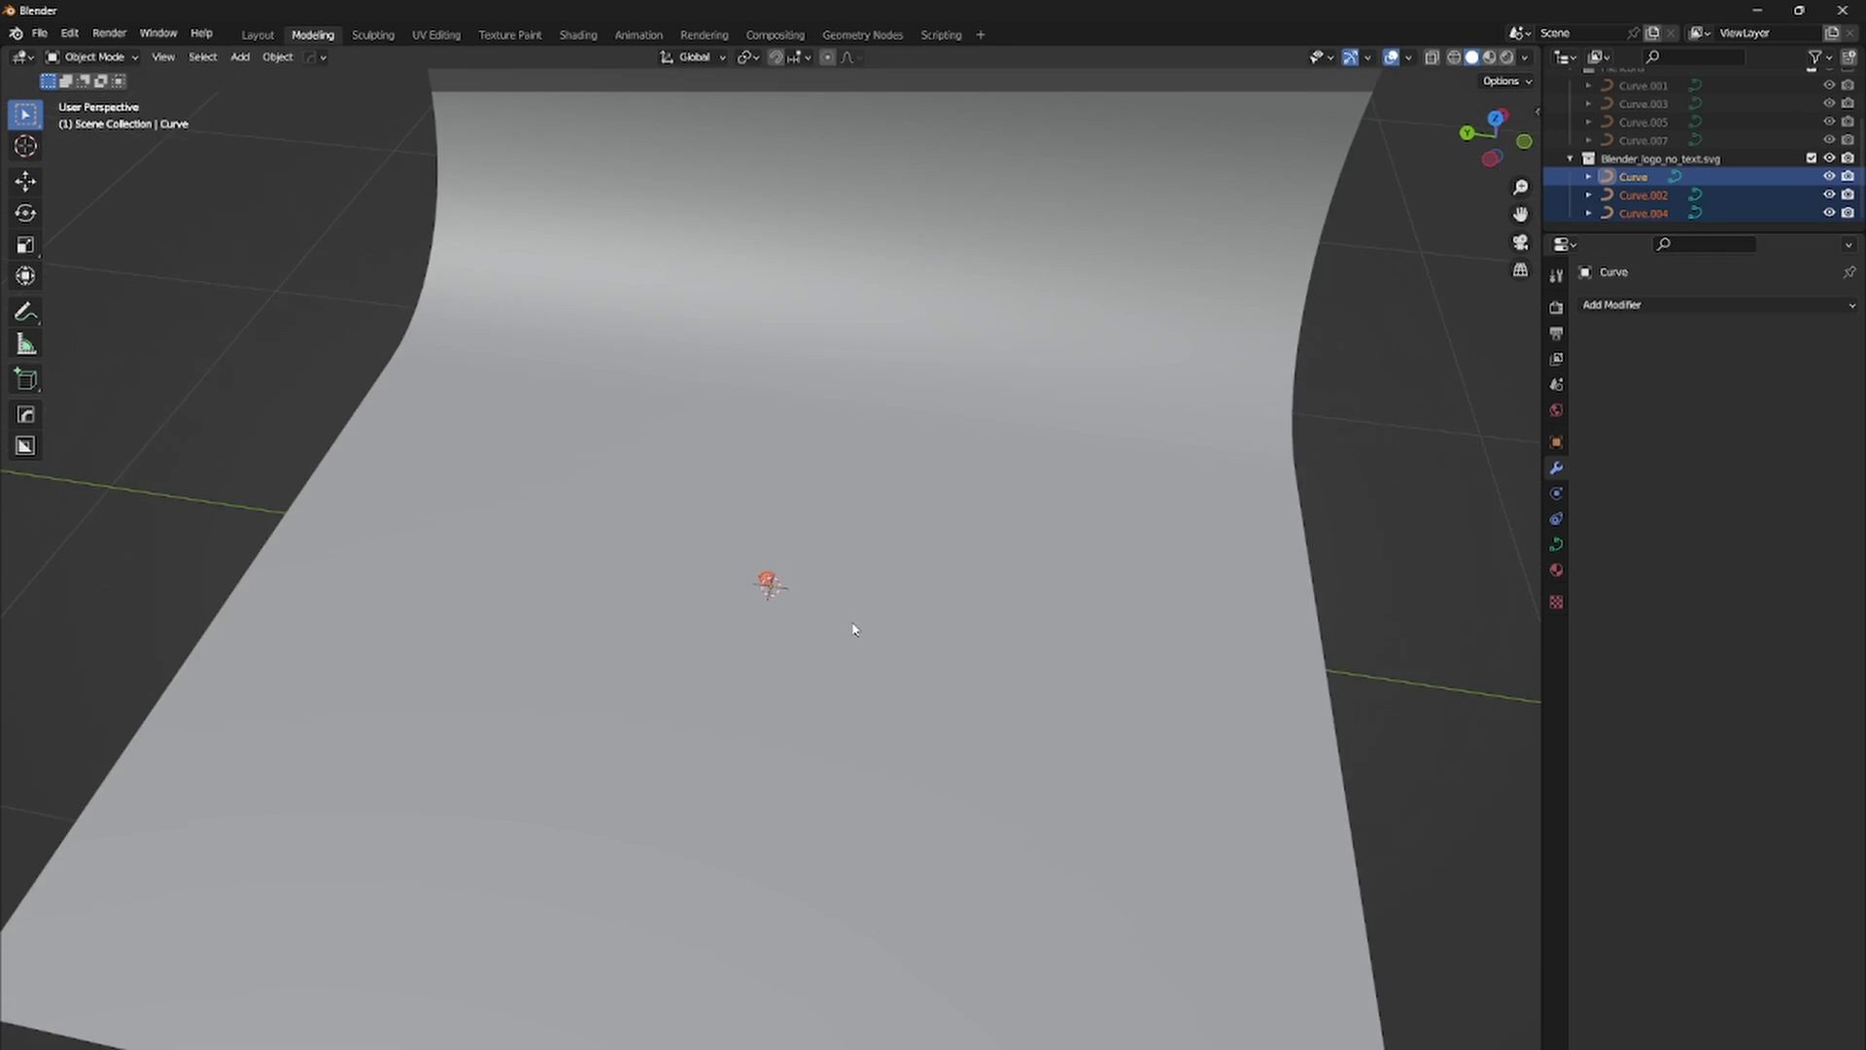
pyautogui.scroll(6, 854, 628)
pyautogui.click(890, 633)
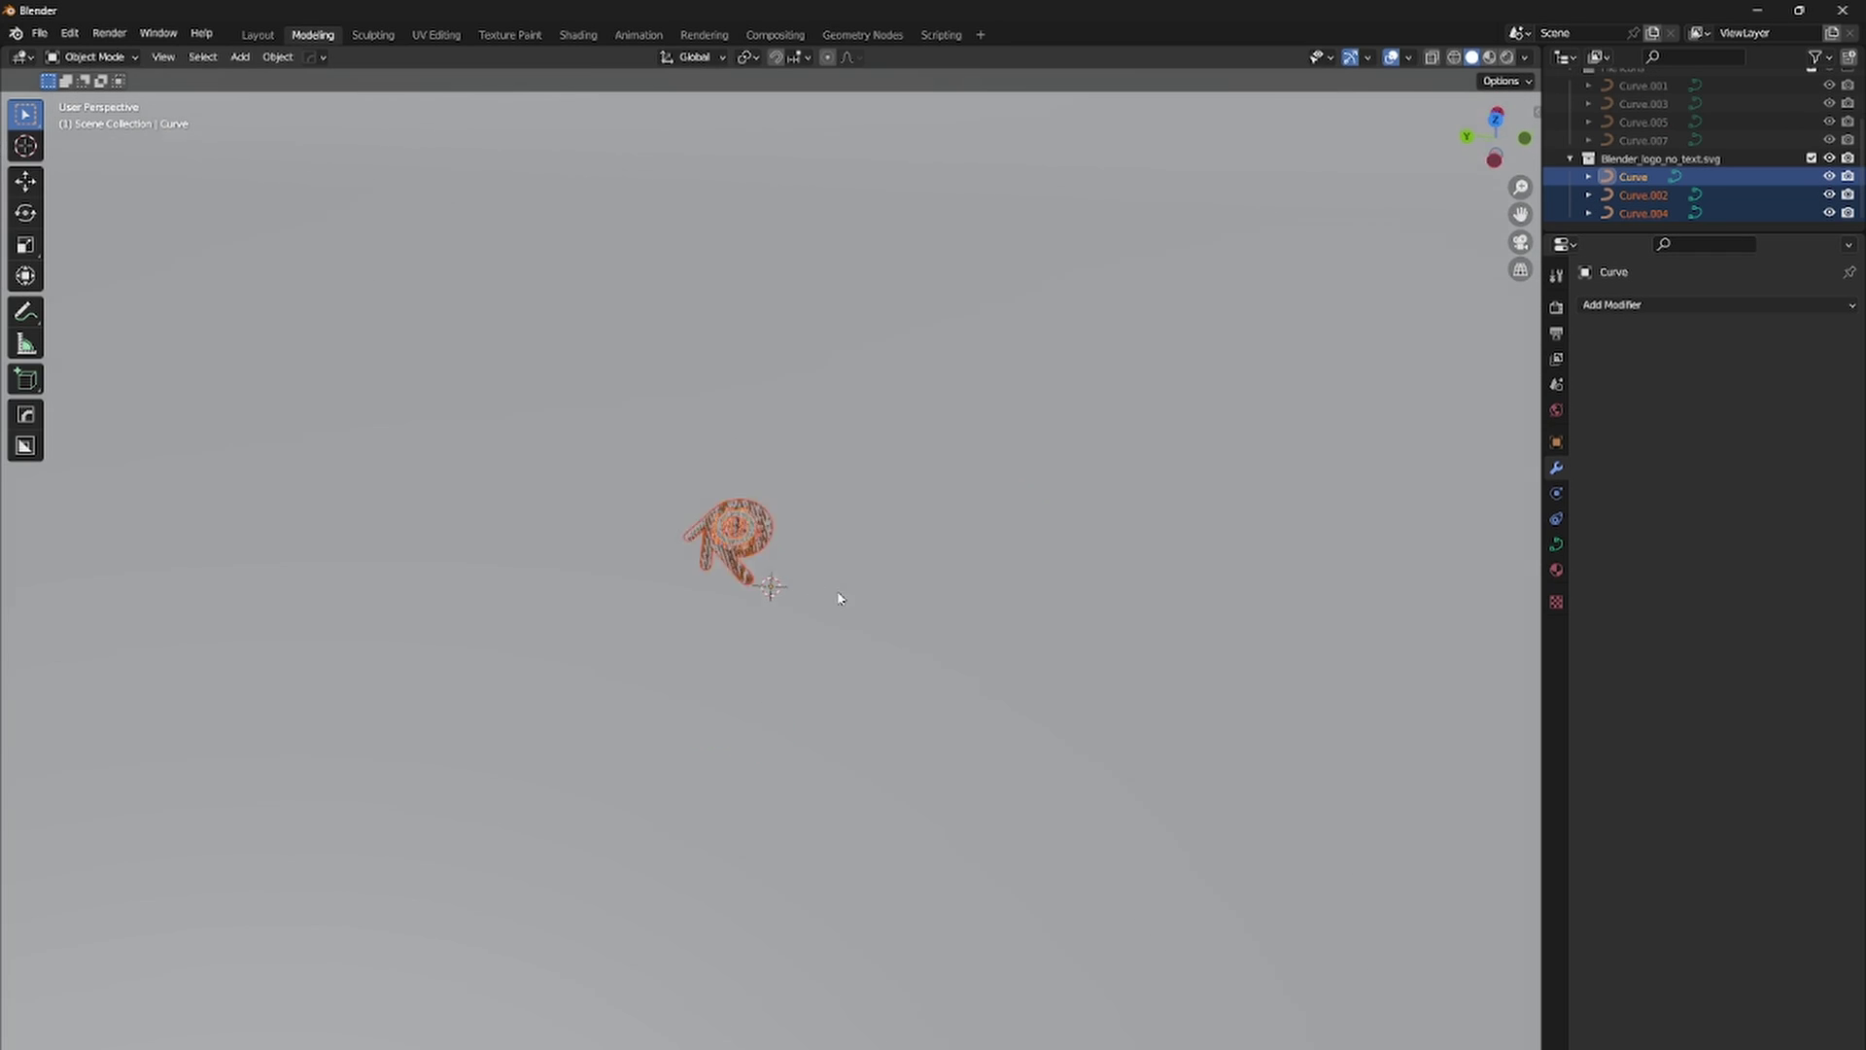
pyautogui.moveTo(849, 604); pyautogui.dragTo(837, 522, button='middle')
pyautogui.press('s')
pyautogui.click(886, 546)
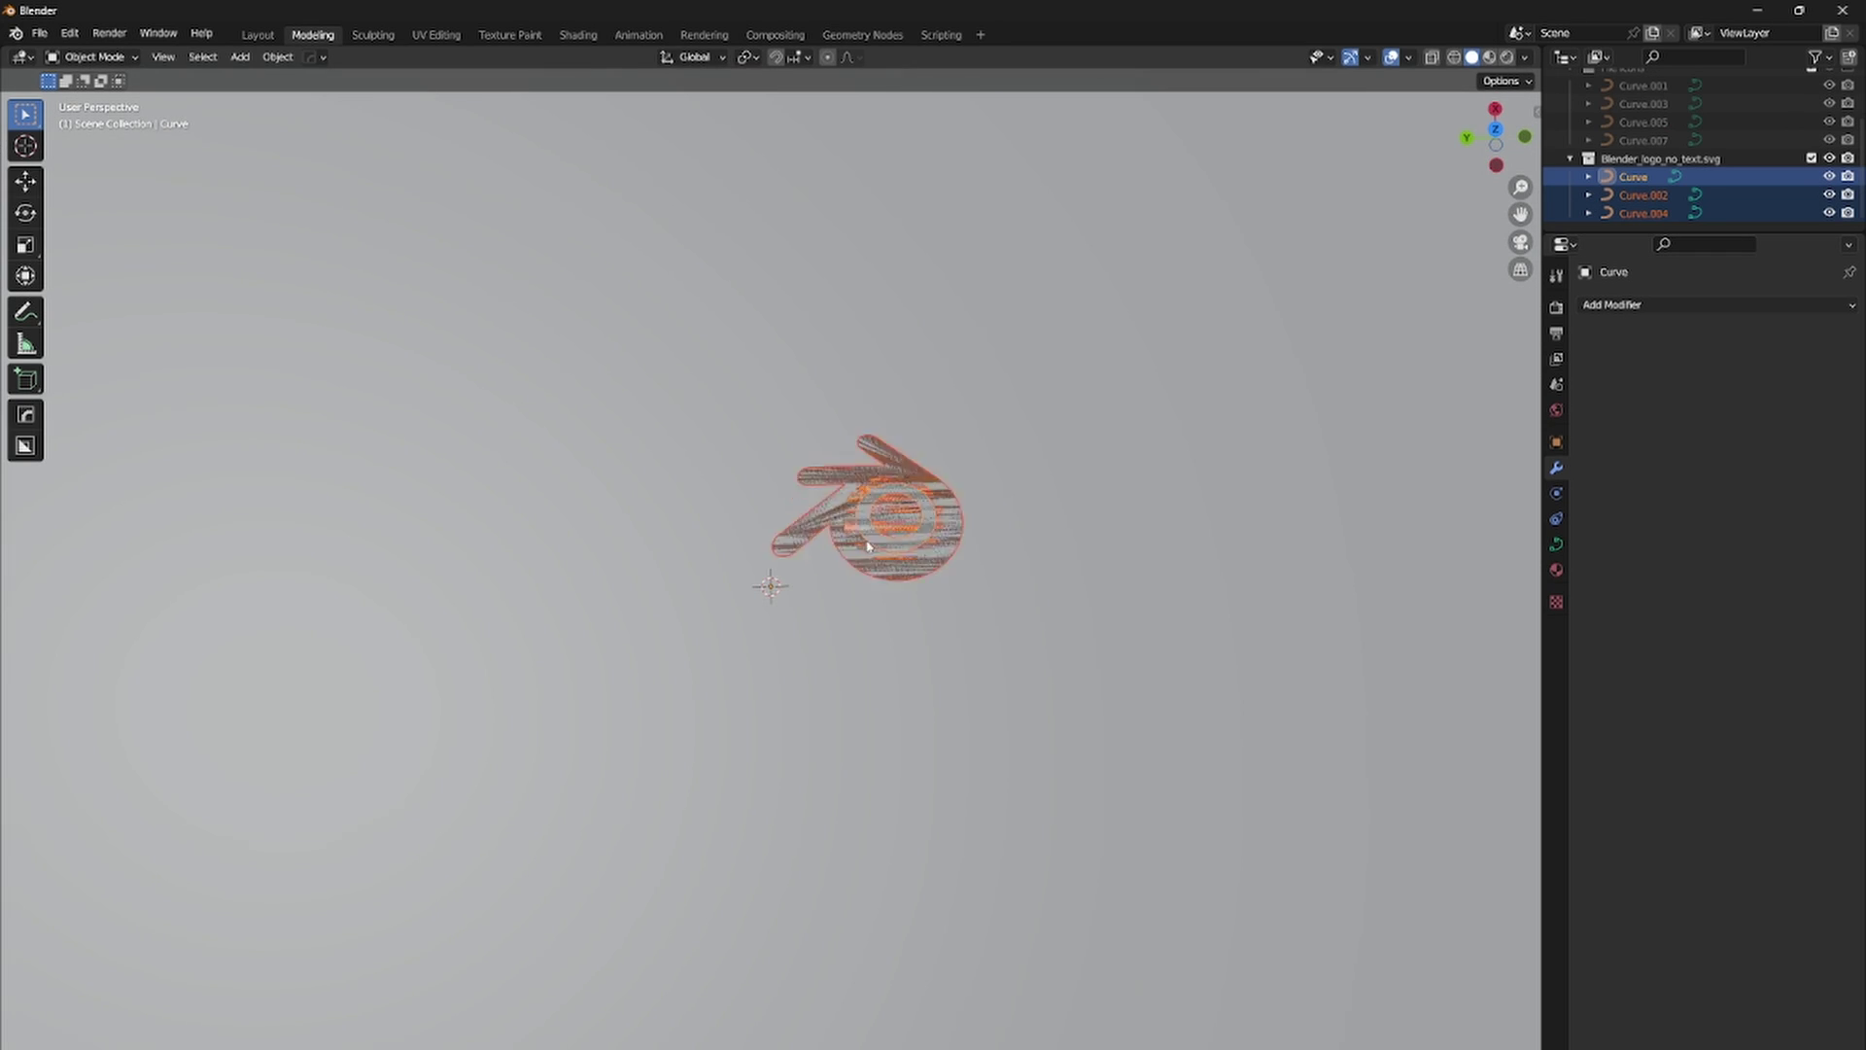
# Step: Move the newly imported PowerPoint logo clear of the Blender logo on the backdrop floor
pyautogui.moveTo(921, 536); pyautogui.dragTo(972, 477, button='middle')
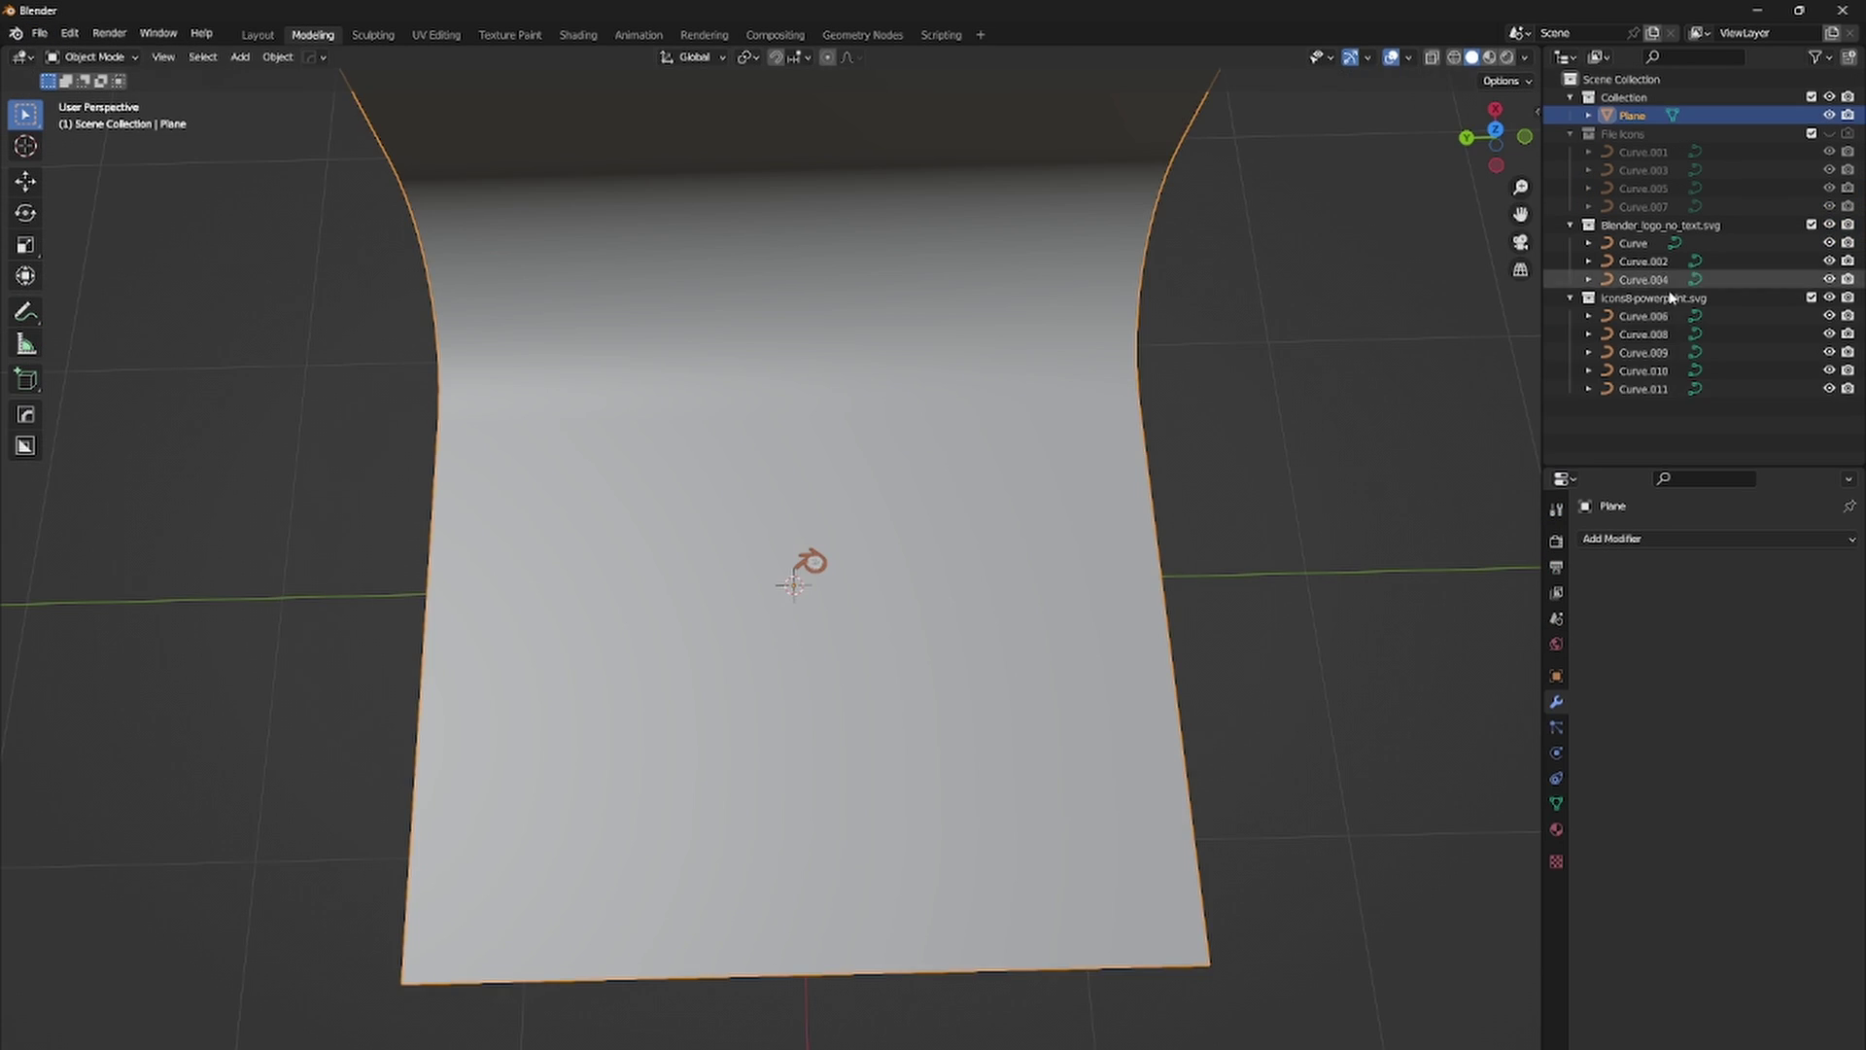
pyautogui.press('g')
pyautogui.click(935, 540)
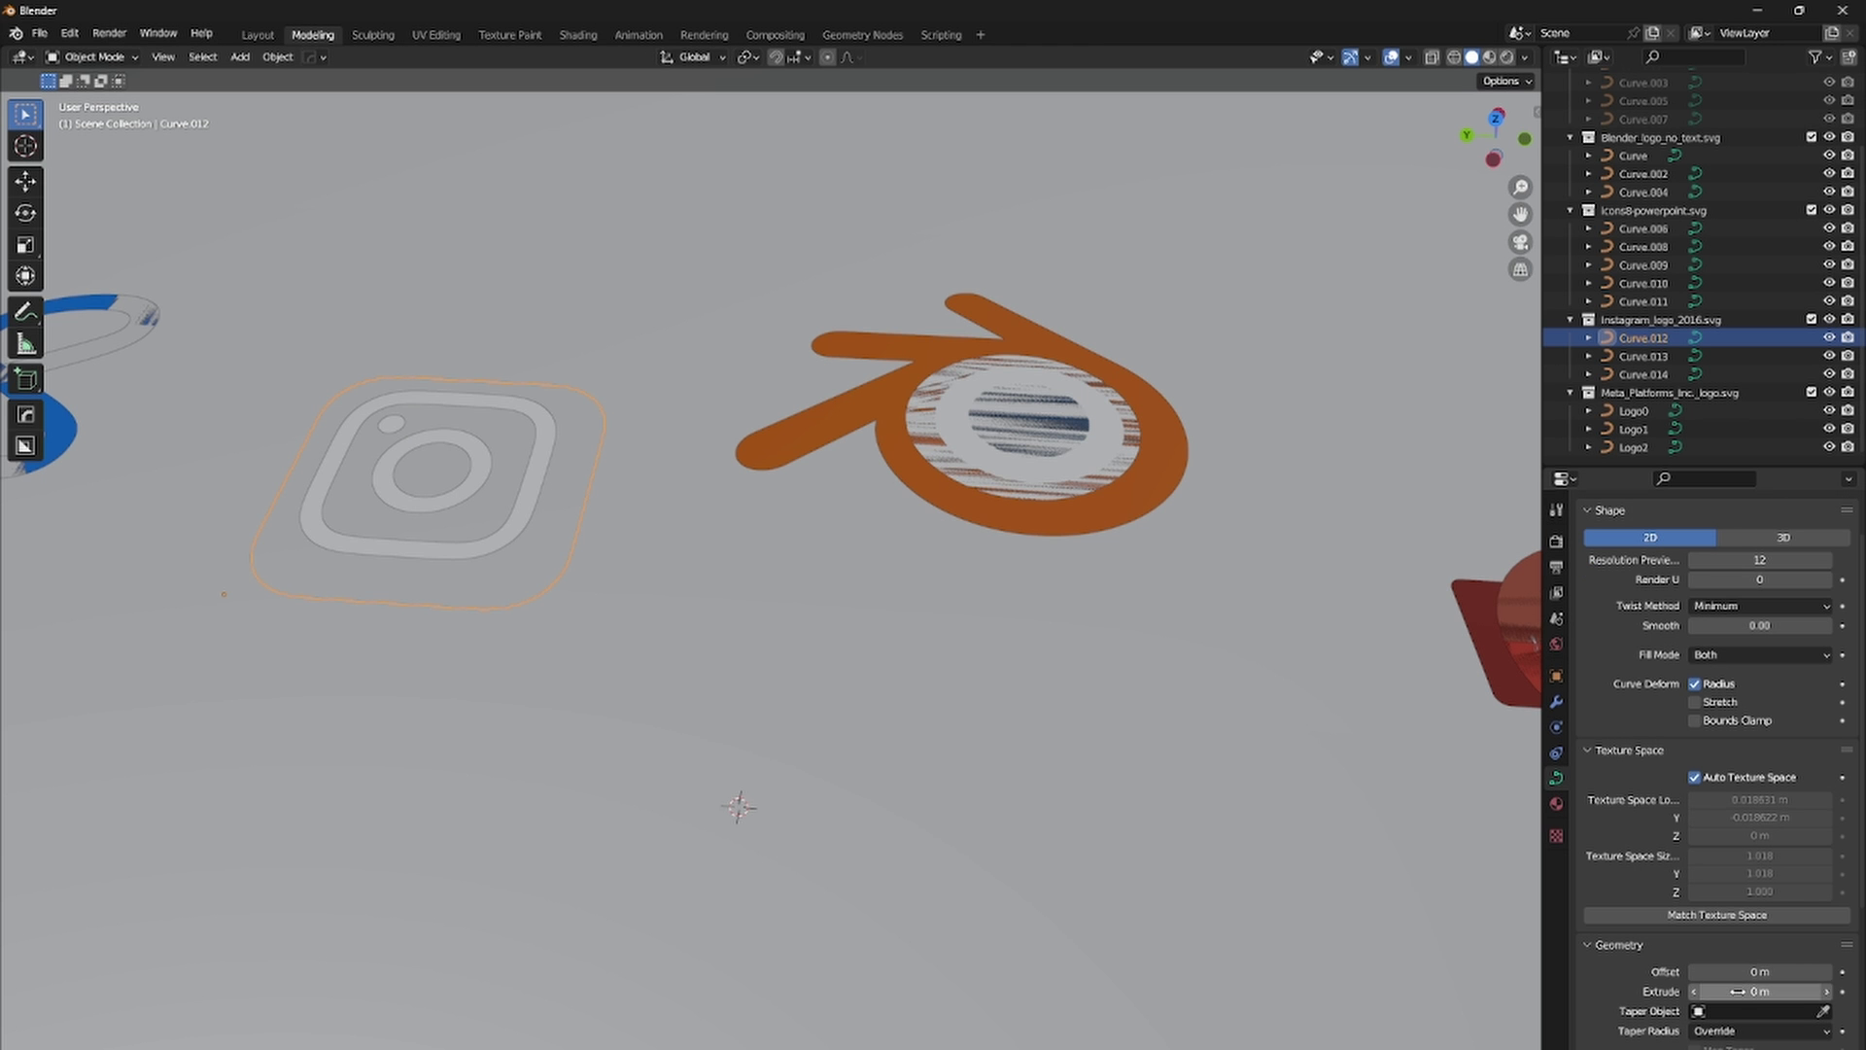
# Step: Extrude the Instagram logo's rounded-square background into a thick base plate
pyautogui.moveTo(1738, 990)
pyautogui.mouseDown()
pyautogui.moveTo(1779, 991)
pyautogui.moveTo(1754, 990)
pyautogui.mouseUp()
pyautogui.scroll(-7, 990, 635)
pyautogui.moveTo(880, 622)
pyautogui.mouseDown(button='middle')
pyautogui.moveTo(988, 487)
pyautogui.moveTo(878, 621)
pyautogui.mouseUp(button='middle')
pyautogui.scroll(7, 879, 621)
# Step: Extrude the Instagram logo's inner camera symbol by 0.001 m
pyautogui.keyDown('shift'); pyautogui.moveTo(777, 583); pyautogui.dragTo(889, 612, button='middle'); pyautogui.keyUp('shift')
pyautogui.click(838, 562)
pyautogui.scroll(5, 921, 612)
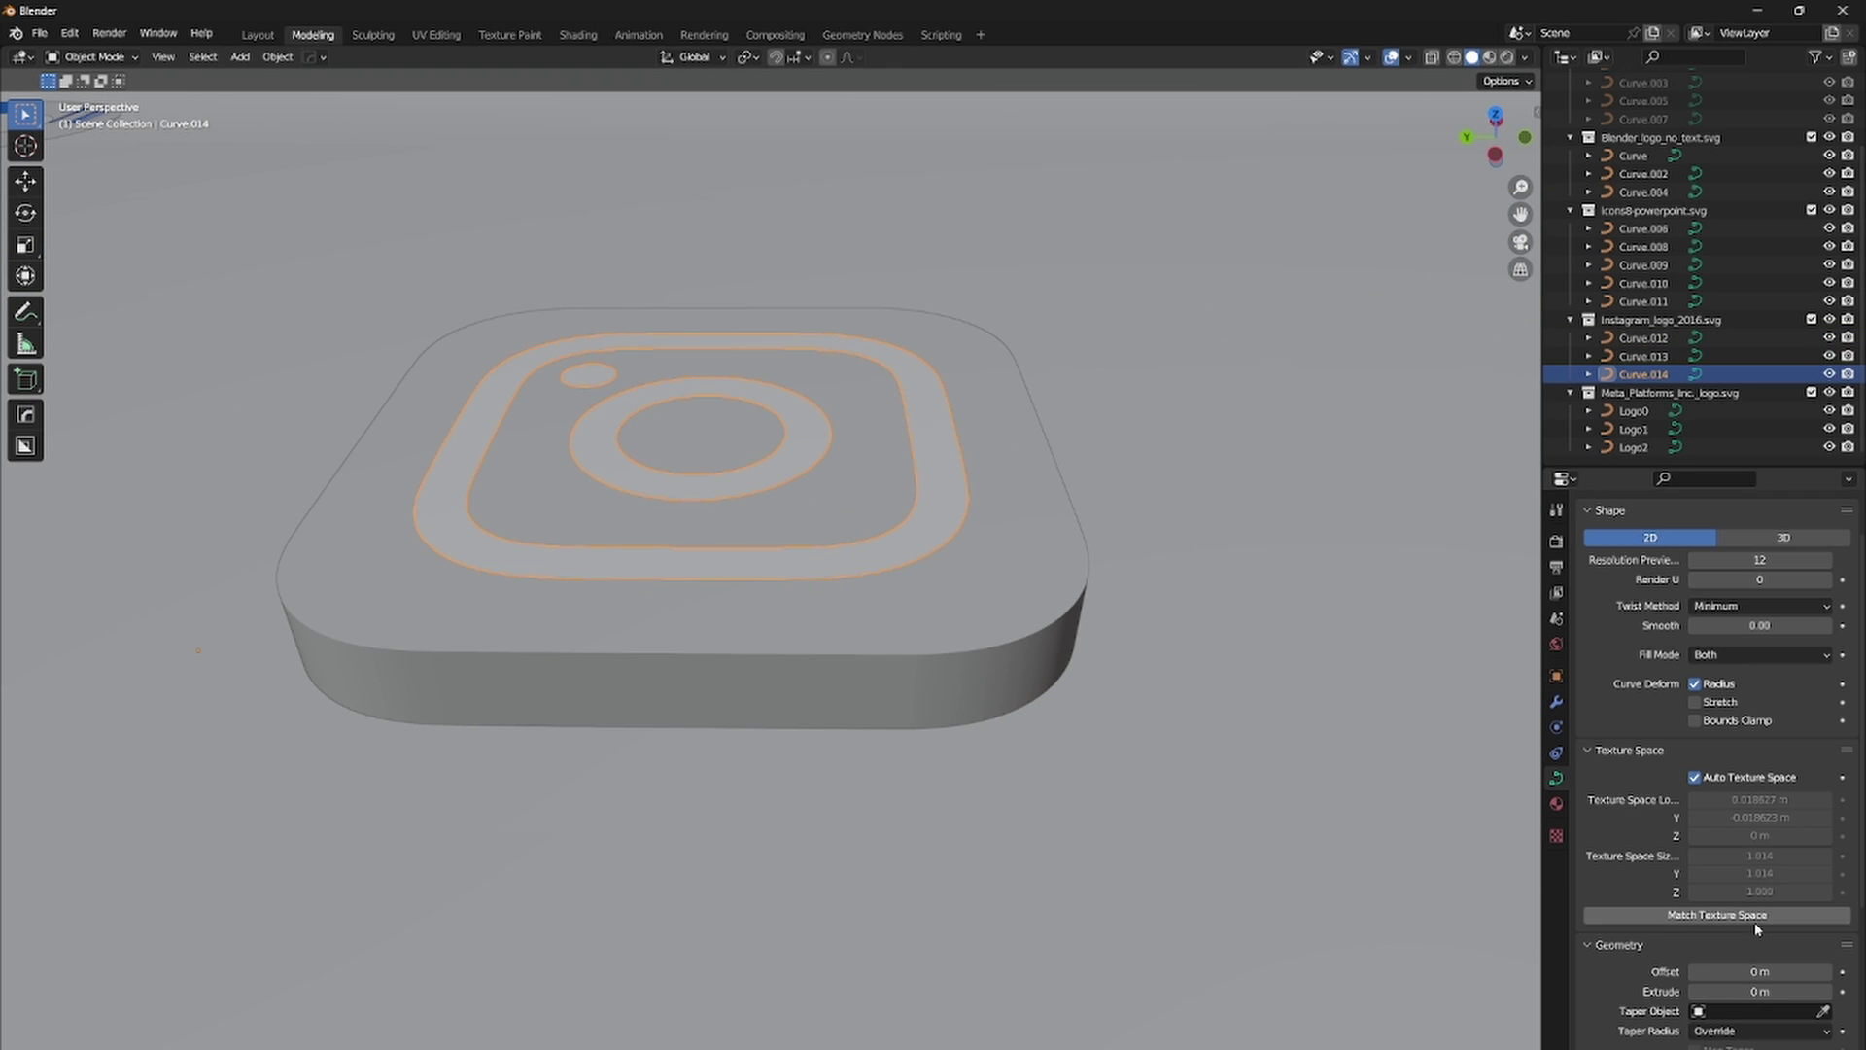
pyautogui.moveTo(1750, 990); pyautogui.dragTo(1761, 991)
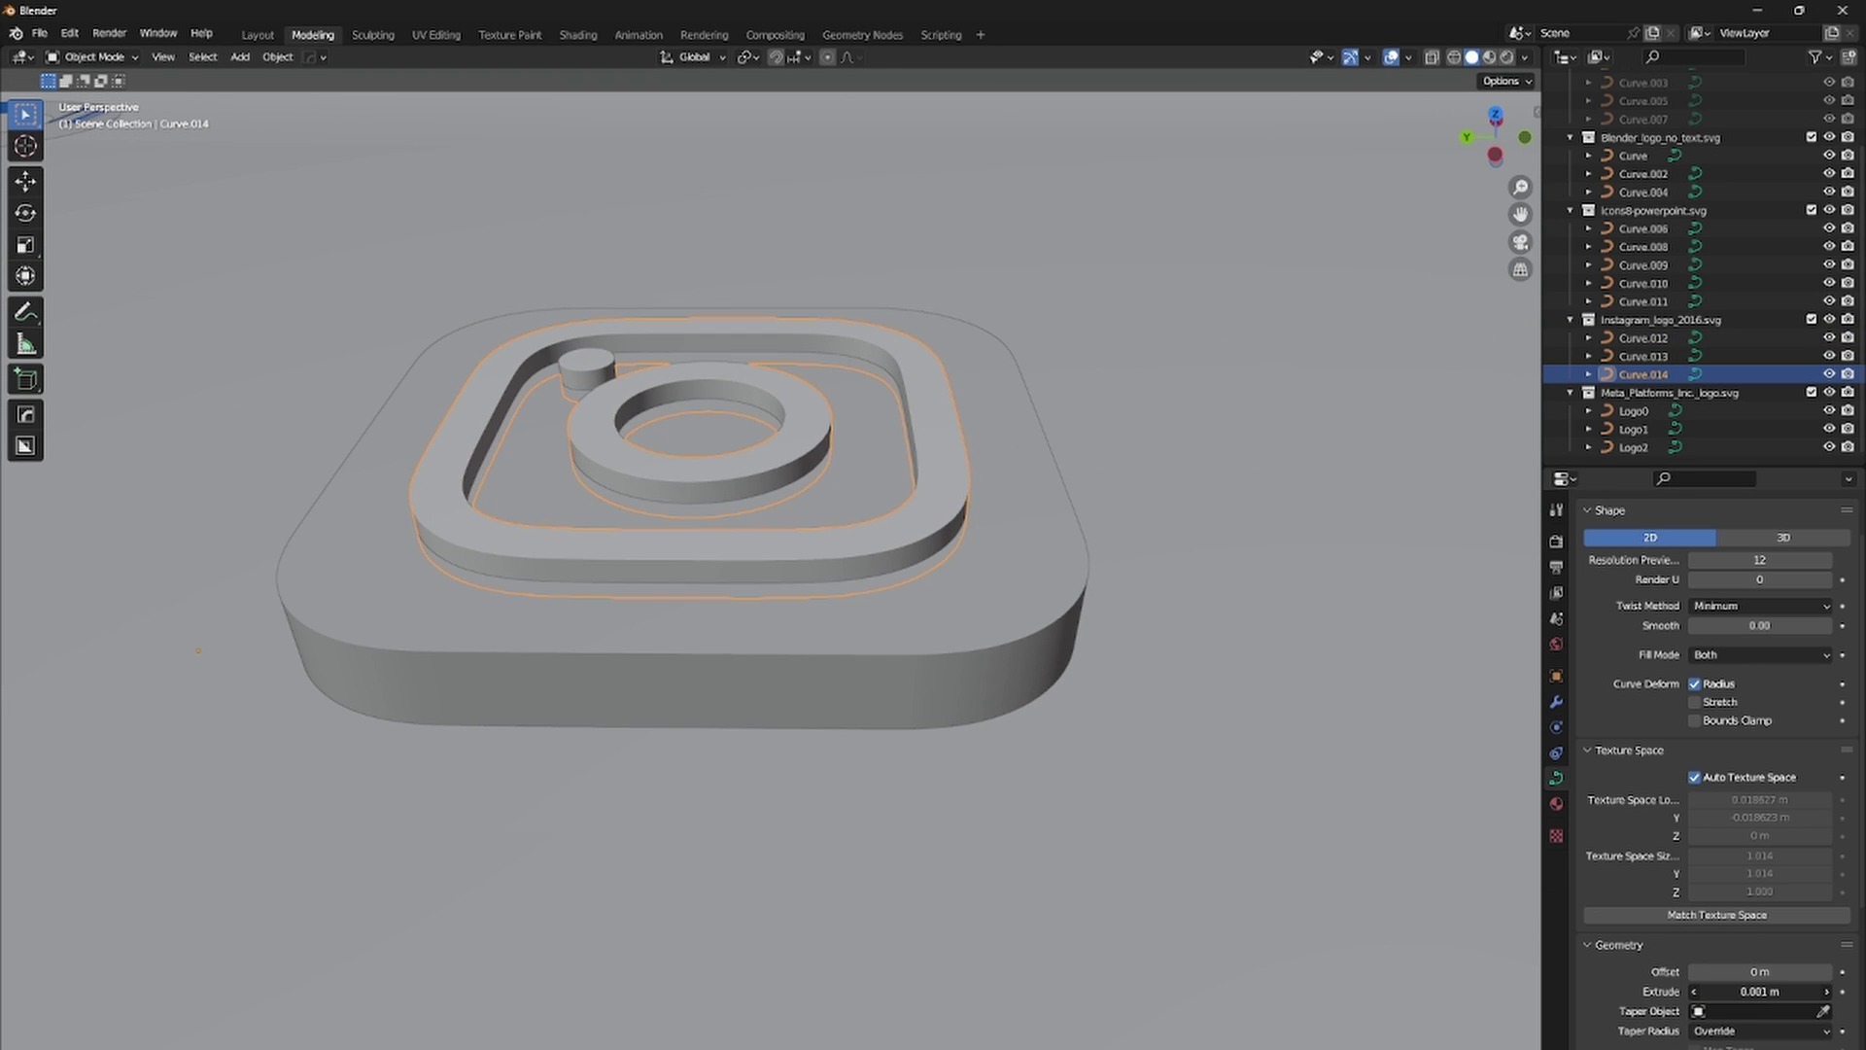
# Step: Turn on snapping and move the Instagram camera symbol along Z onto the top of its base
pyautogui.click(775, 60)
pyautogui.click(794, 60)
pyautogui.click(753, 167)
pyautogui.press('g')
pyautogui.press('z')
pyautogui.click(987, 483)
# Step: Check the Instagram symbol's height from the side and adjust it along Z against the base
pyautogui.scroll(-6, 1038, 461)
pyautogui.moveTo(987, 483)
pyautogui.mouseDown(button='middle')
pyautogui.moveTo(1038, 461)
pyautogui.moveTo(979, 447)
pyautogui.mouseUp(button='middle')
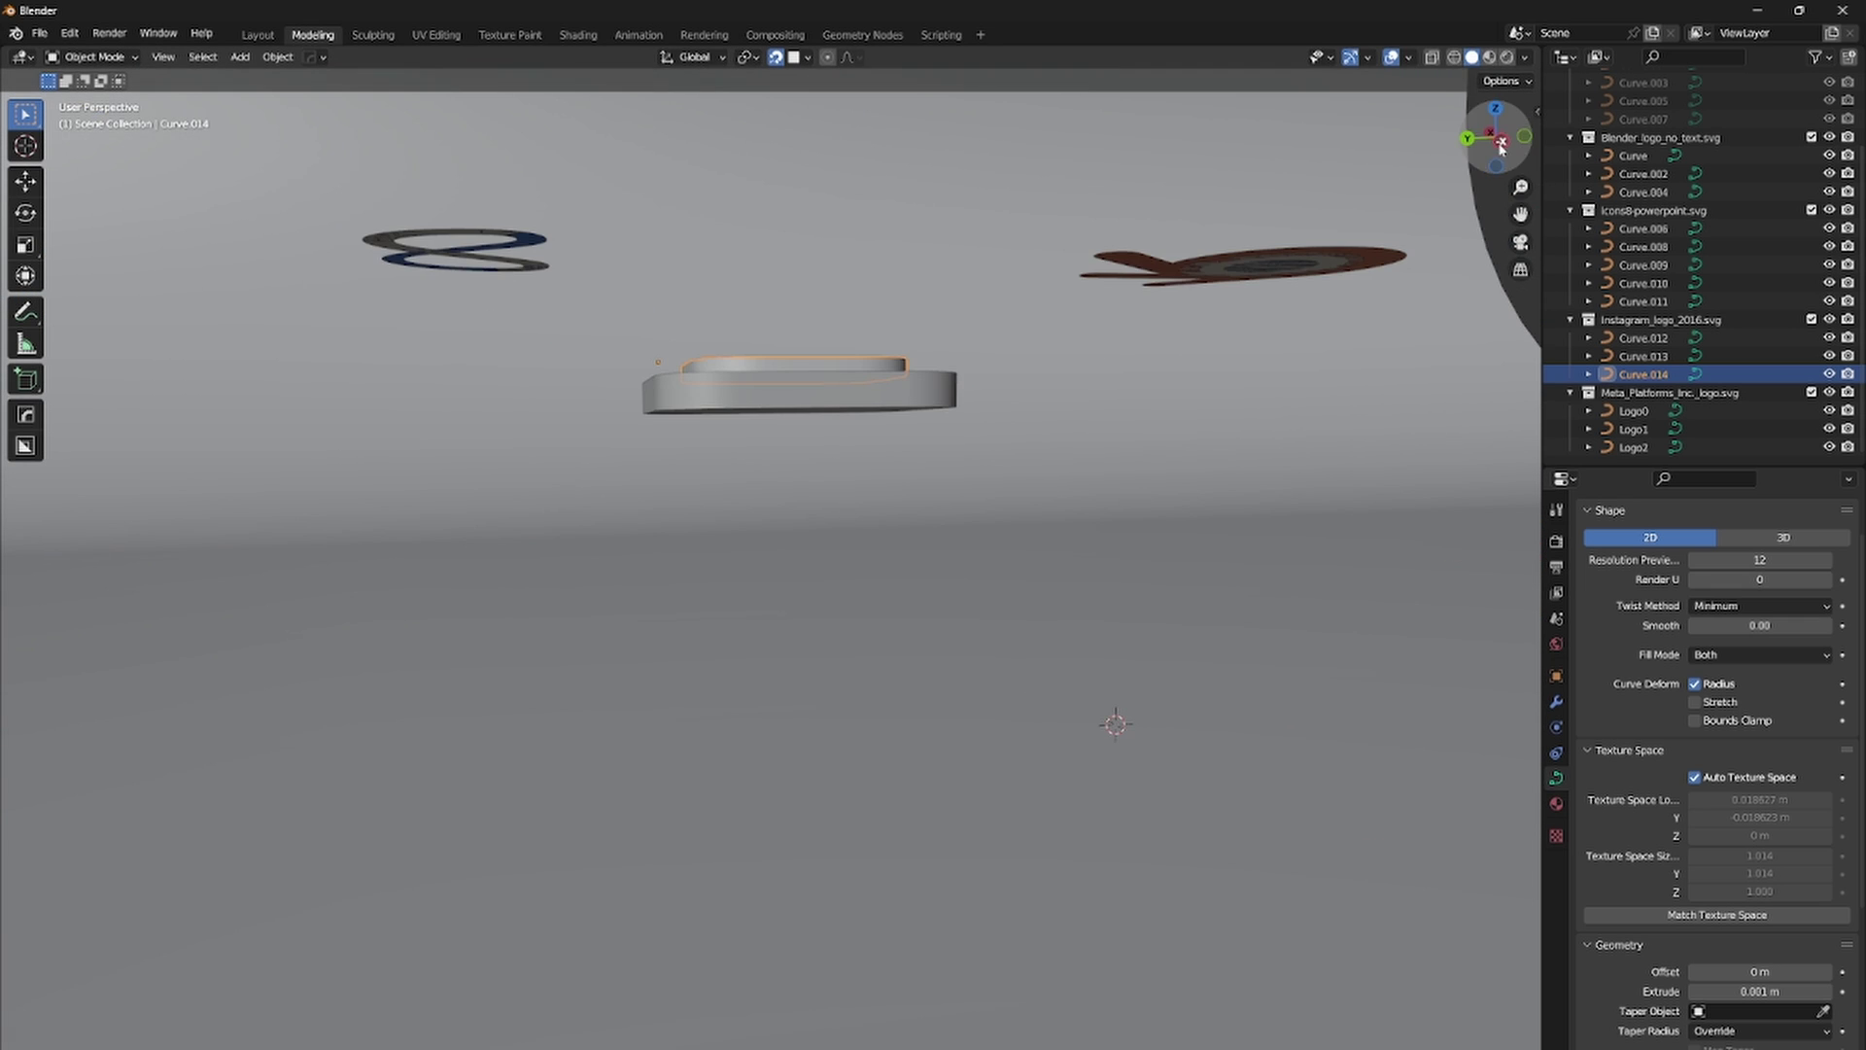
pyautogui.click(1502, 146)
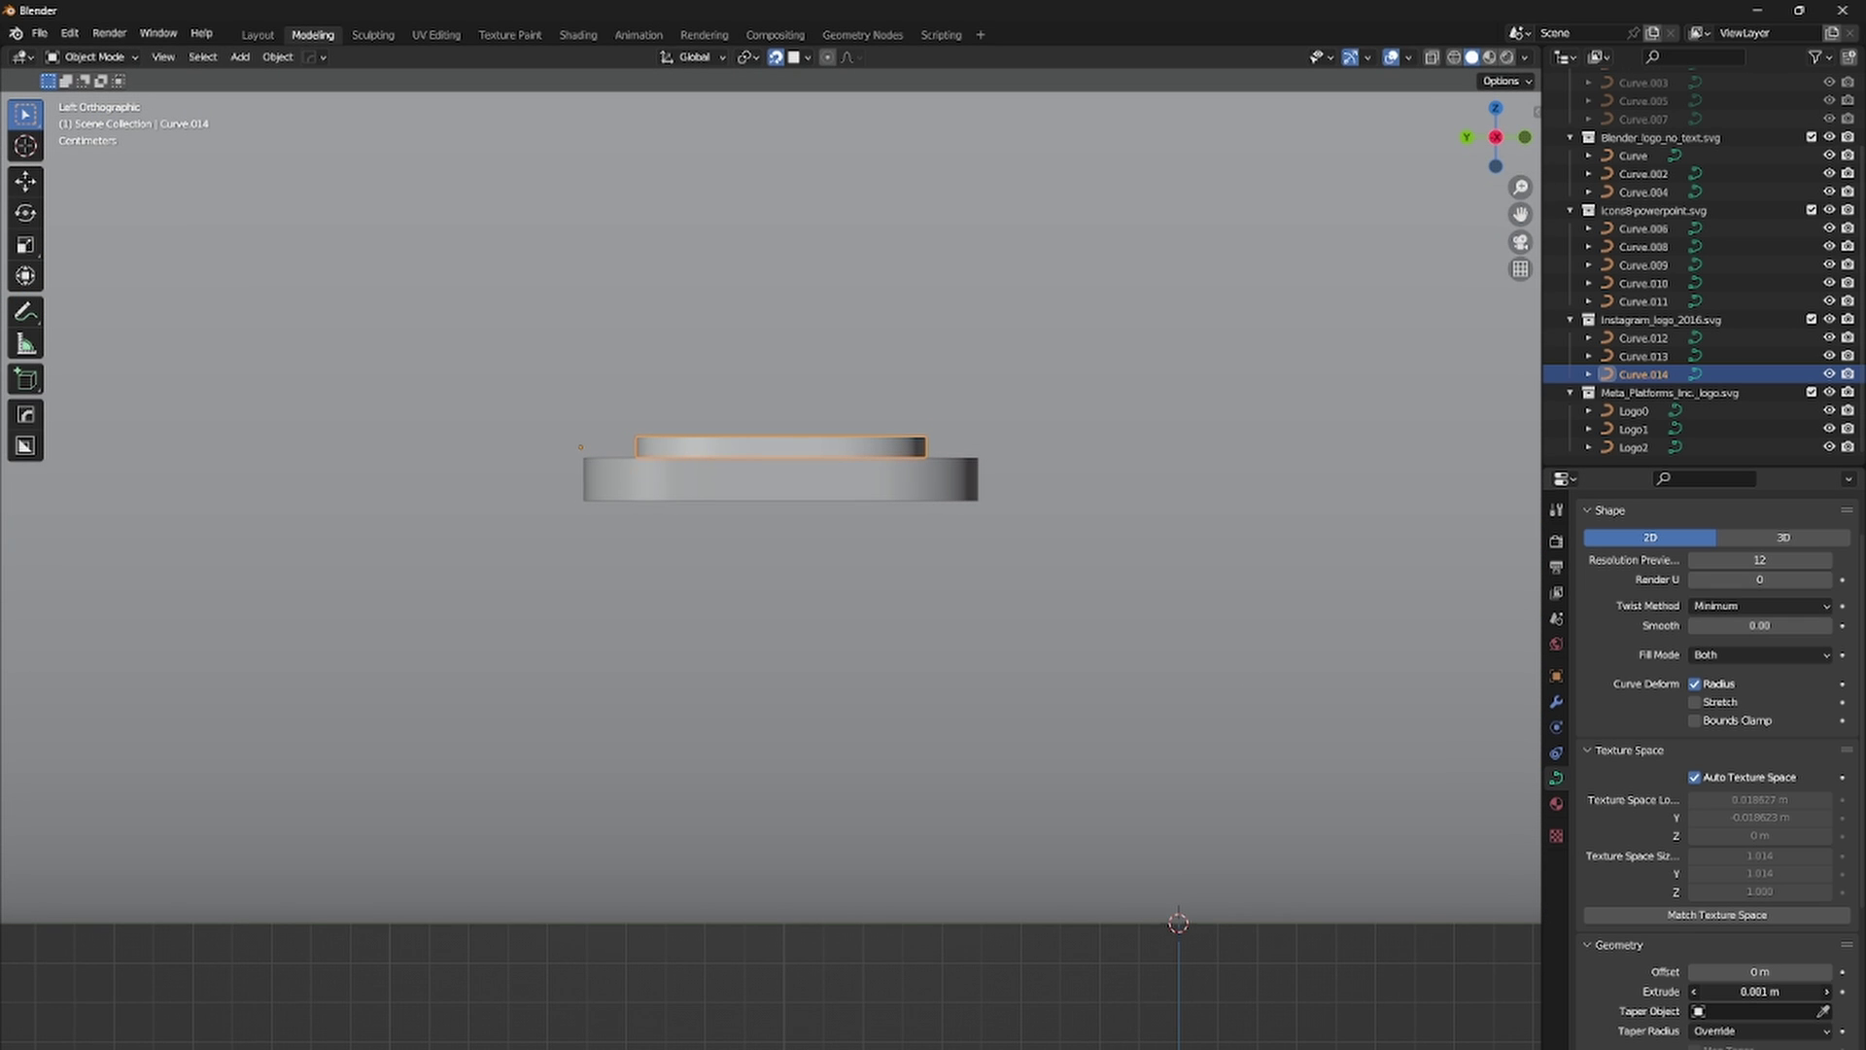
pyautogui.scroll(4, 846, 467)
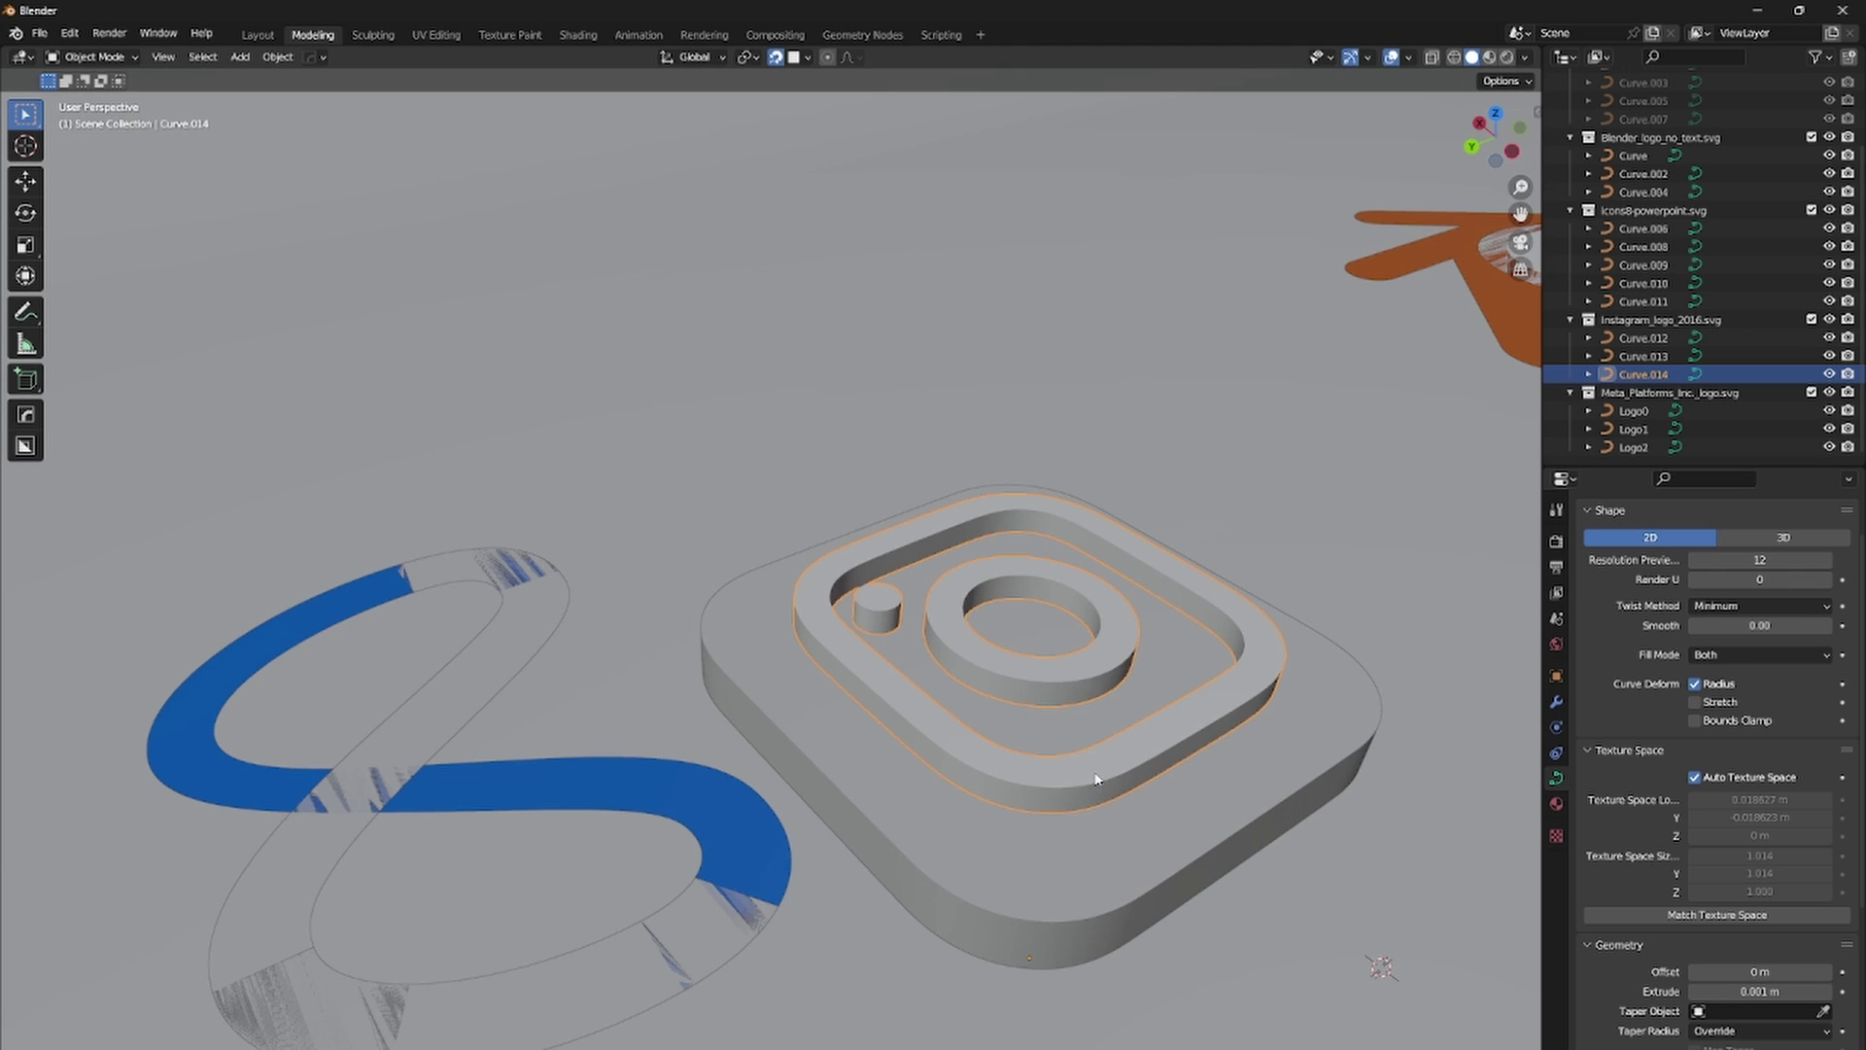
pyautogui.press('g')
pyautogui.press('z')
pyautogui.click(1092, 764)
# Step: Duplicate the rounded base plate for the Blender icon and align the Blender logo over the copy along X and Y
pyautogui.scroll(-5, 883, 707)
pyautogui.moveTo(1091, 764); pyautogui.dragTo(778, 505, button='middle')
pyautogui.click(799, 511)
pyautogui.hotkey('shift', 'd')
pyautogui.press('x')
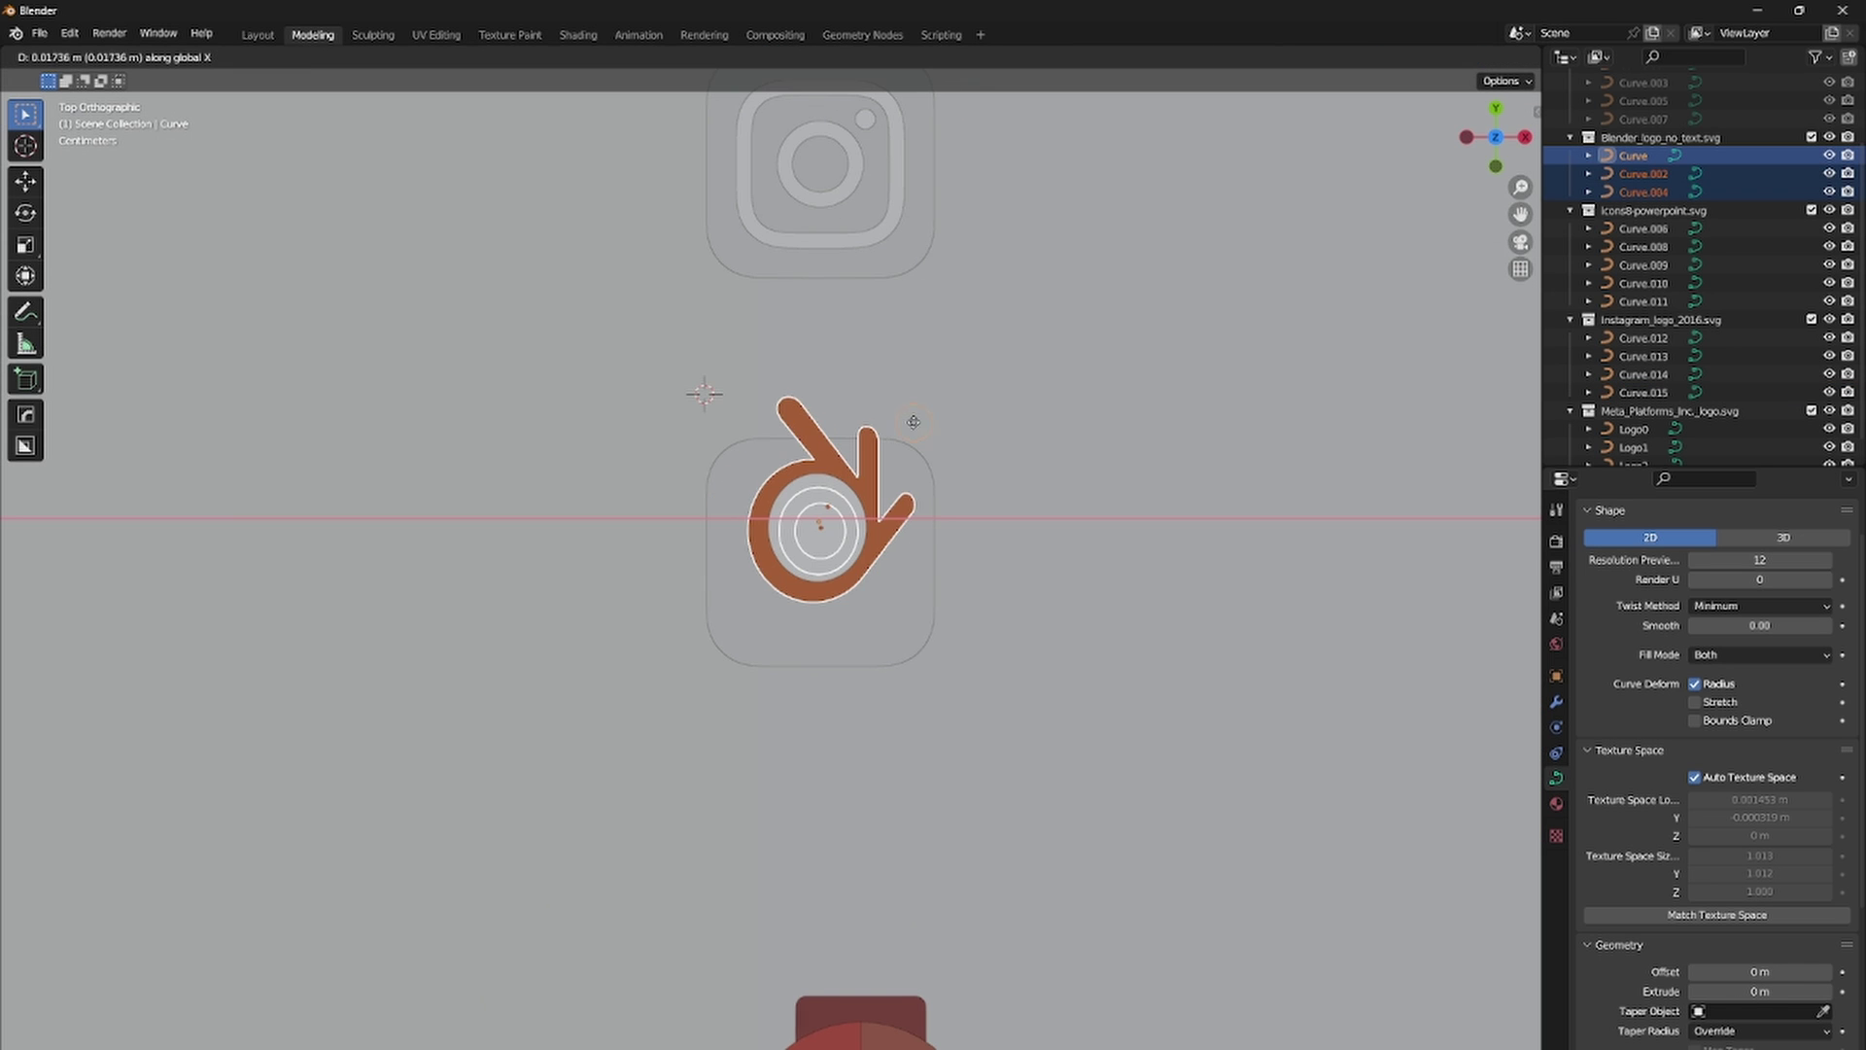
pyautogui.press('y')
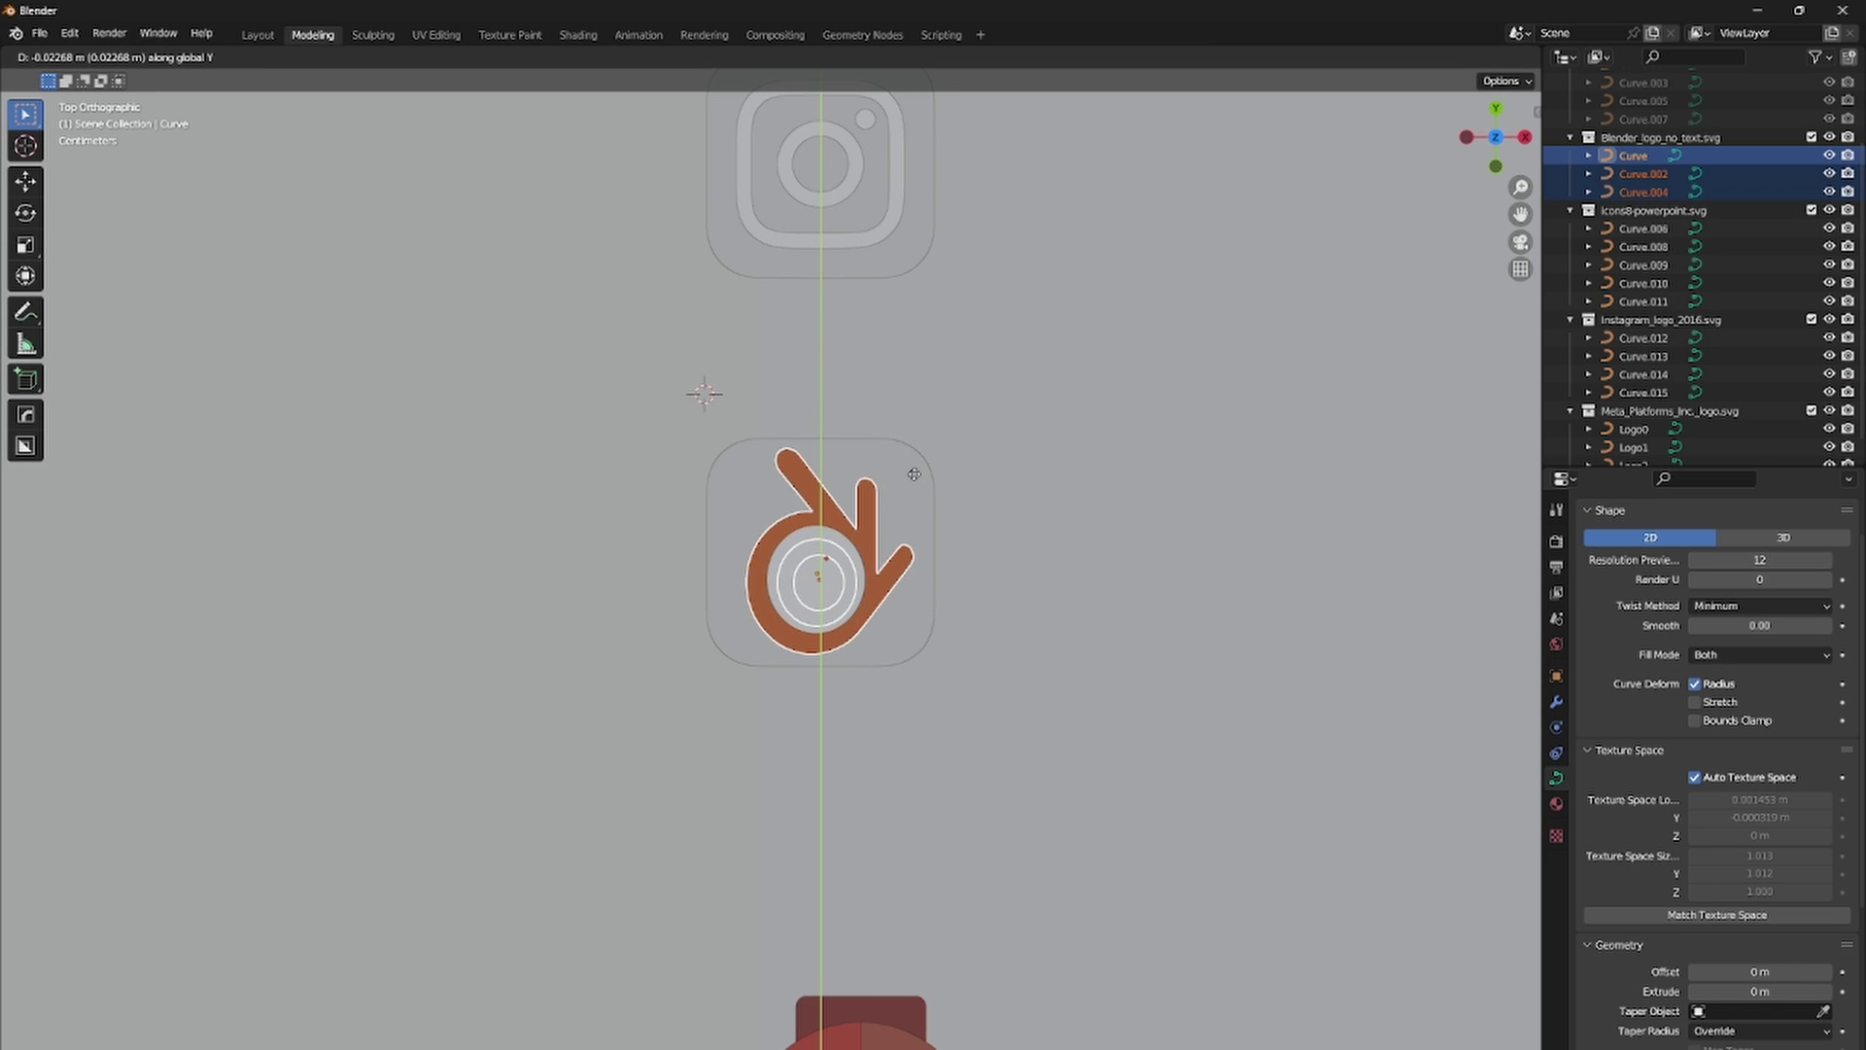
pyautogui.click(915, 474)
# Step: Extrude the Blender logo's orange shape and blue centre disc into raised solids on their base
pyautogui.moveTo(916, 475); pyautogui.dragTo(1118, 540, button='middle')
pyautogui.scroll(4, 854, 534)
pyautogui.scroll(-2, 854, 533)
pyautogui.keyDown('shift'); pyautogui.moveTo(806, 434); pyautogui.dragTo(815, 506, button='middle'); pyautogui.keyUp('shift')
pyautogui.scroll(3, 814, 506)
pyautogui.click(832, 481)
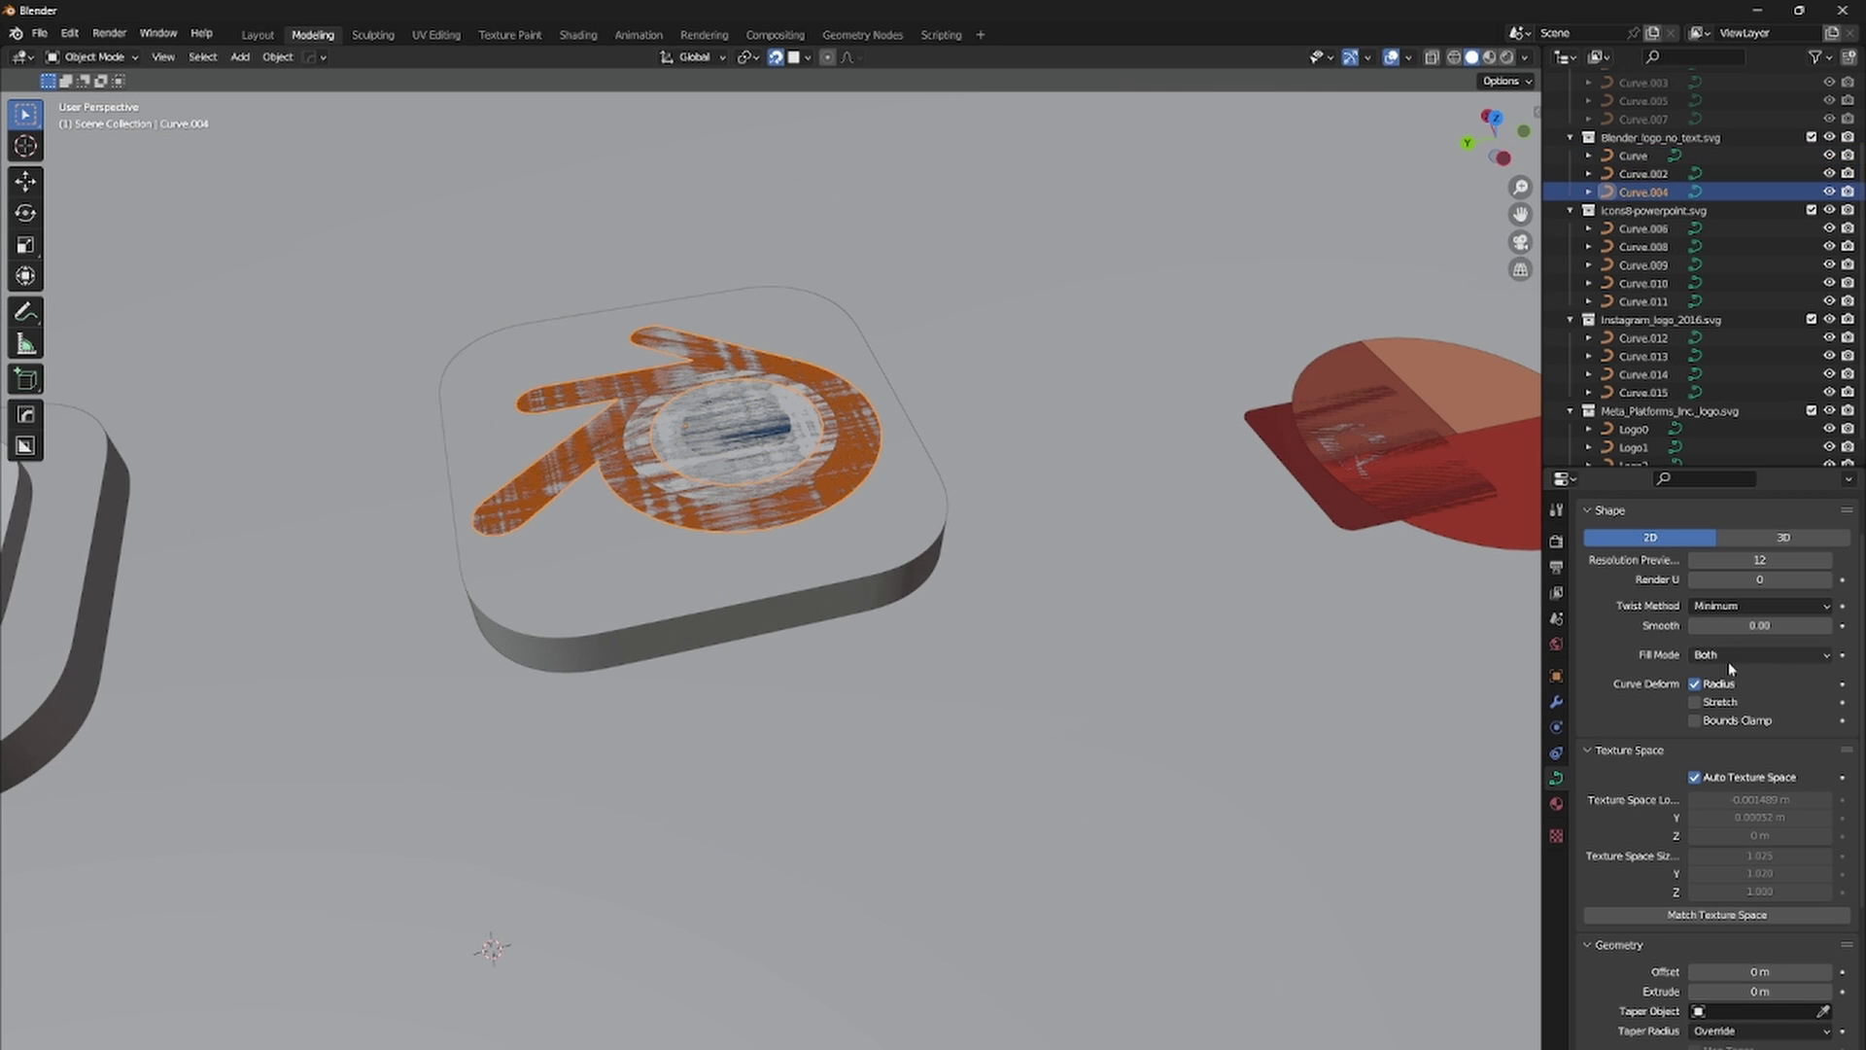
pyautogui.moveTo(1759, 992); pyautogui.dragTo(1779, 992)
pyautogui.moveTo(1759, 991); pyautogui.dragTo(1779, 991)
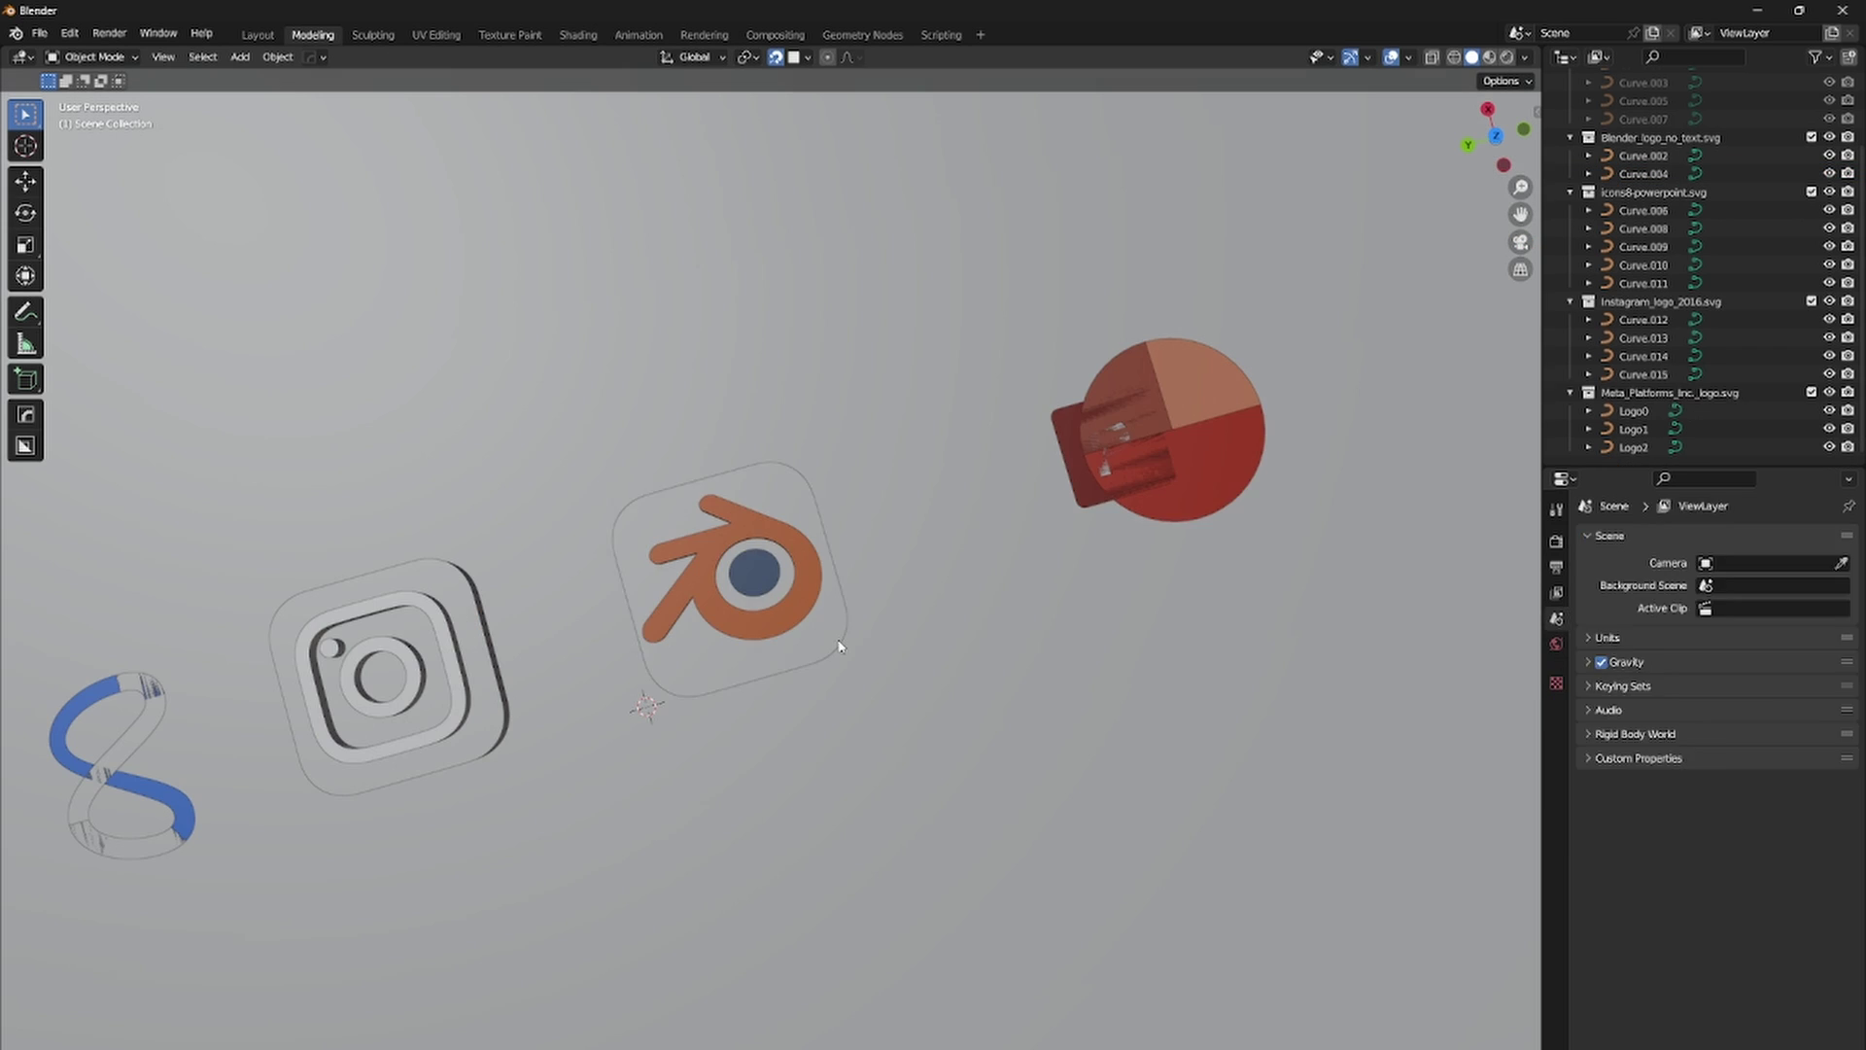
# Step: Copy the rounded base about 0.22 m along Y under the PowerPoint logo, and centre the scaled-down logo on it
pyautogui.click(839, 642)
pyautogui.hotkey('shift', 'd')
pyautogui.press('y')
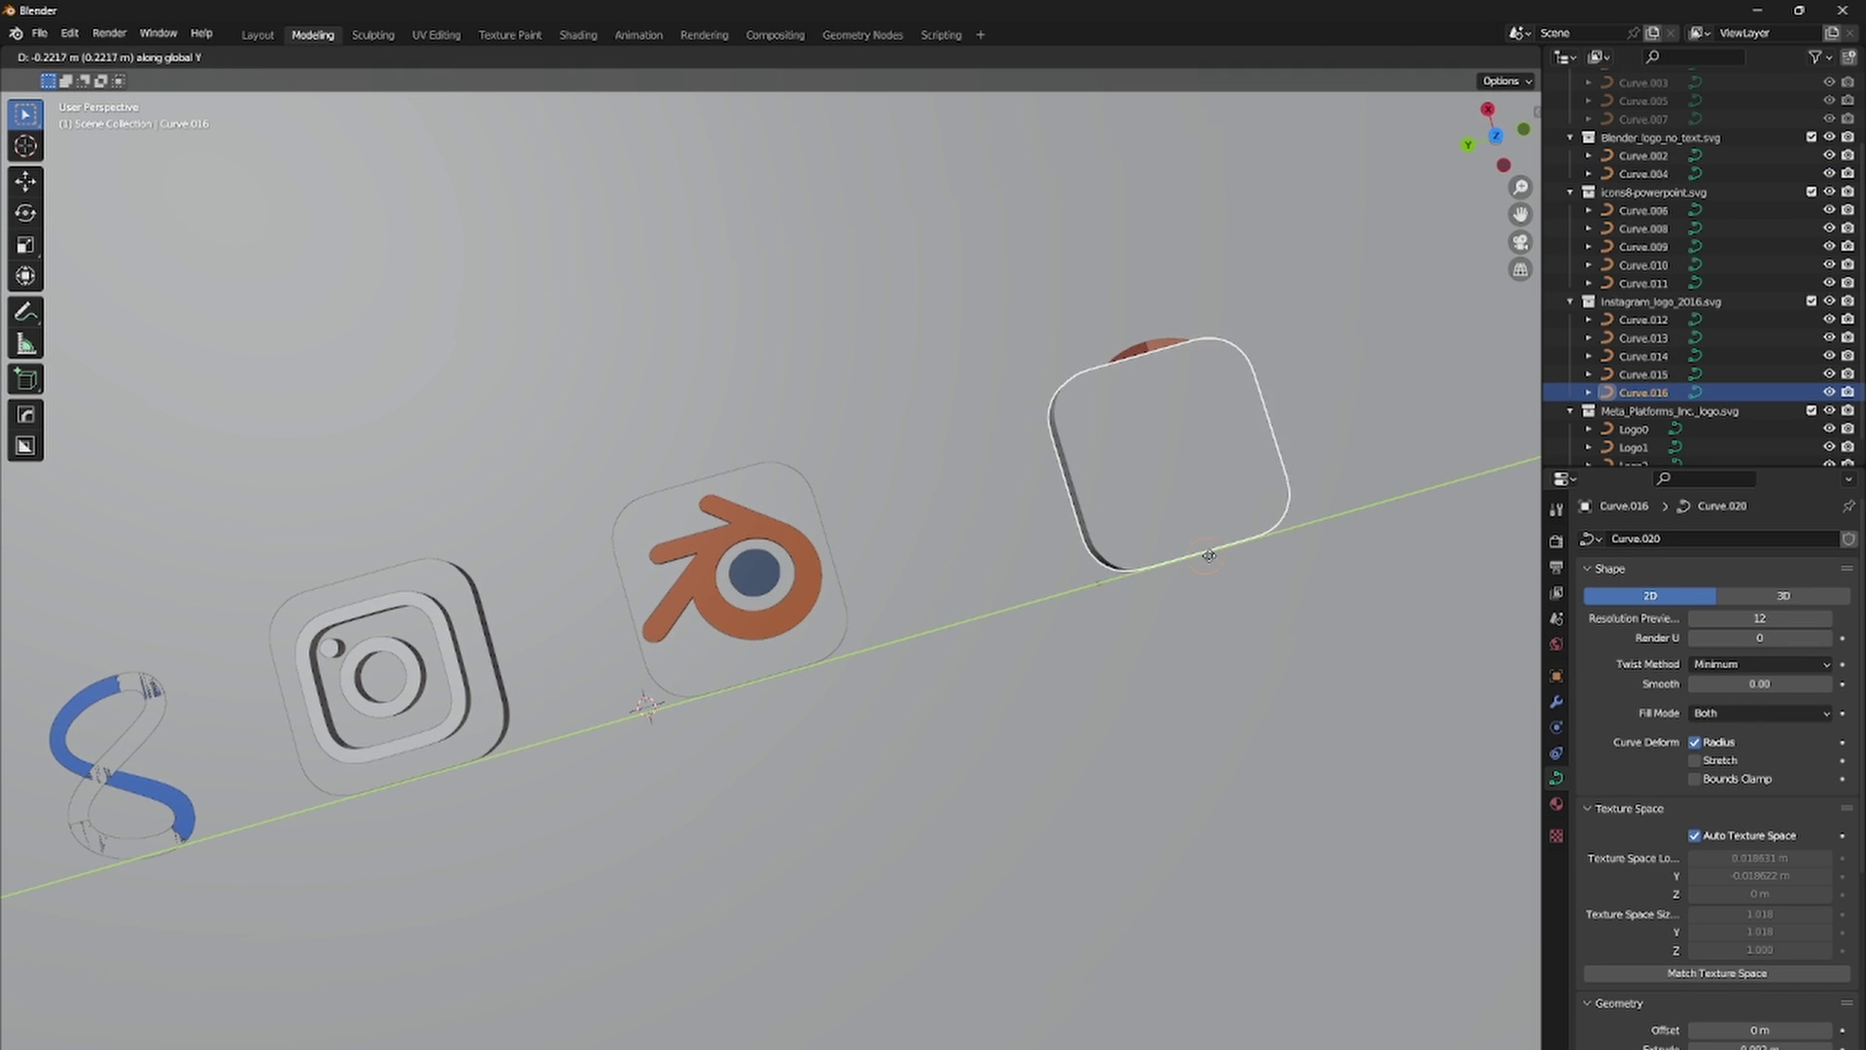
pyautogui.click(1211, 555)
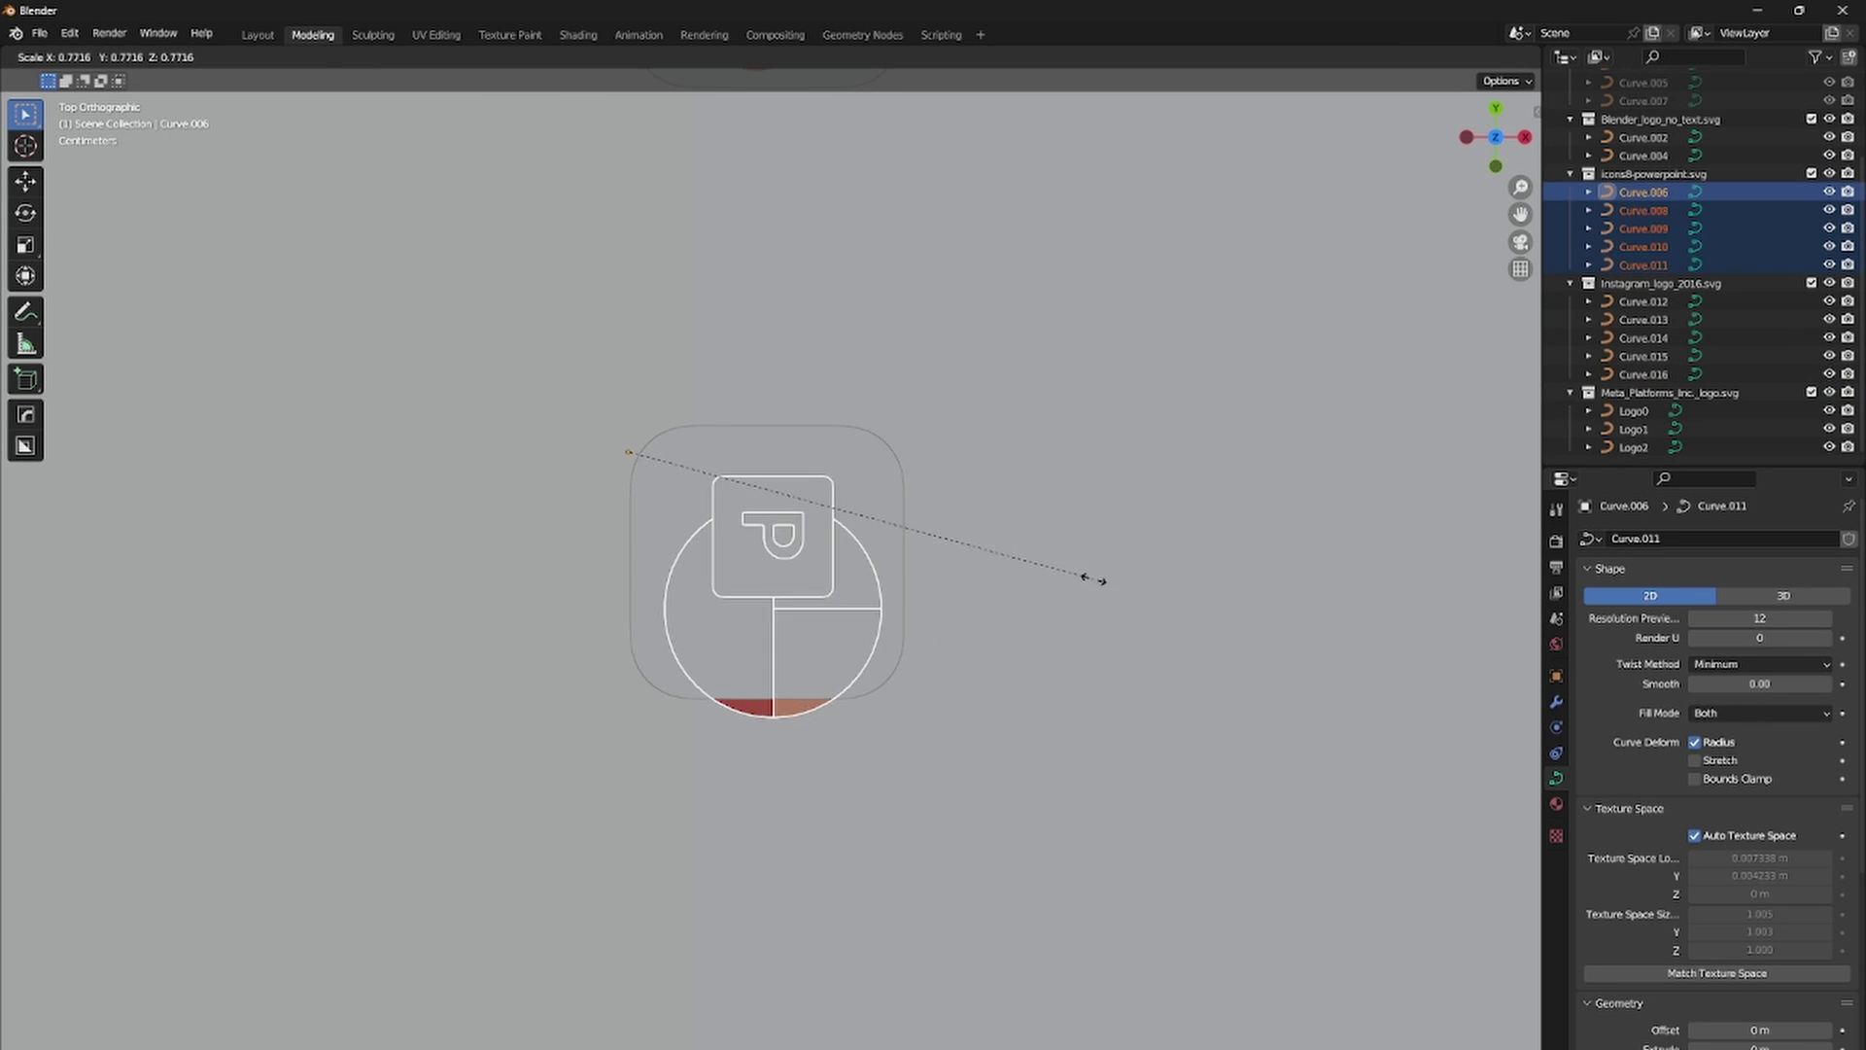
pyautogui.press('g')
pyautogui.press('y')
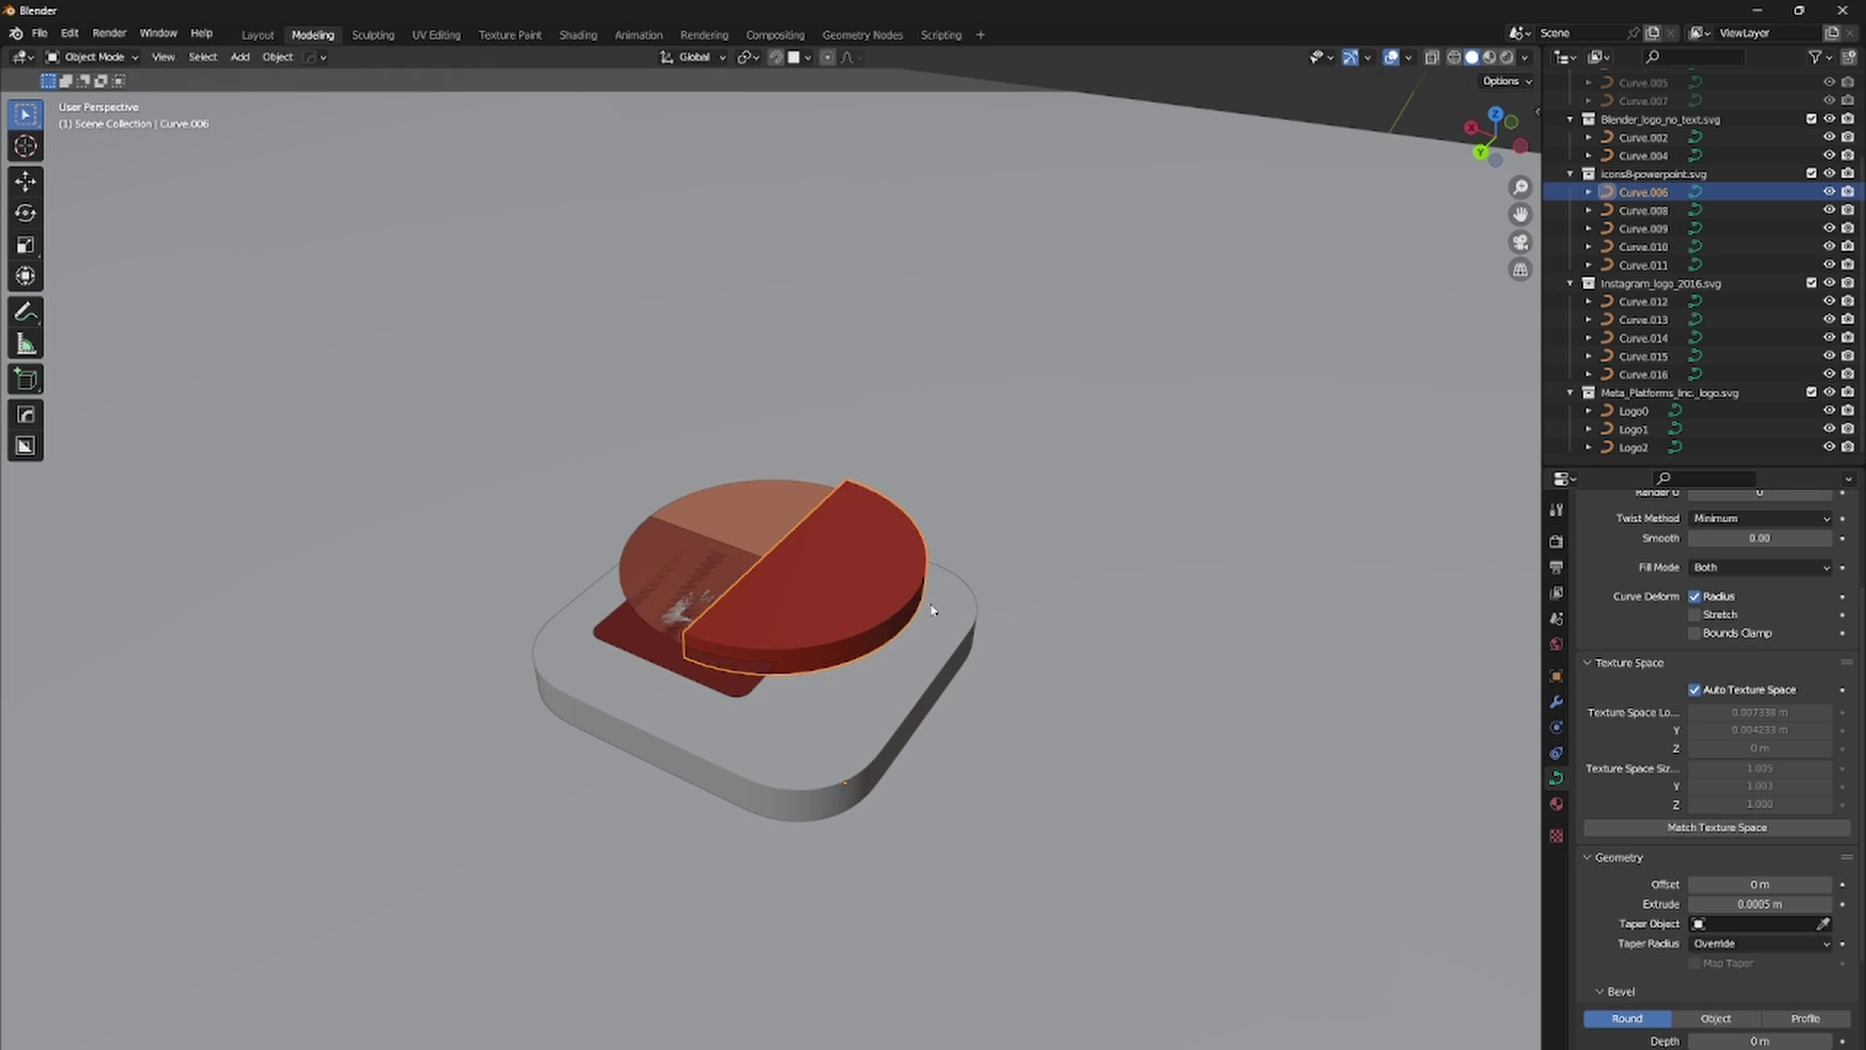
# Step: Extrude the PowerPoint logo's upper pie slices and square label by 0.0005 m
pyautogui.click(727, 551)
pyautogui.moveTo(727, 550); pyautogui.dragTo(784, 637, button='middle')
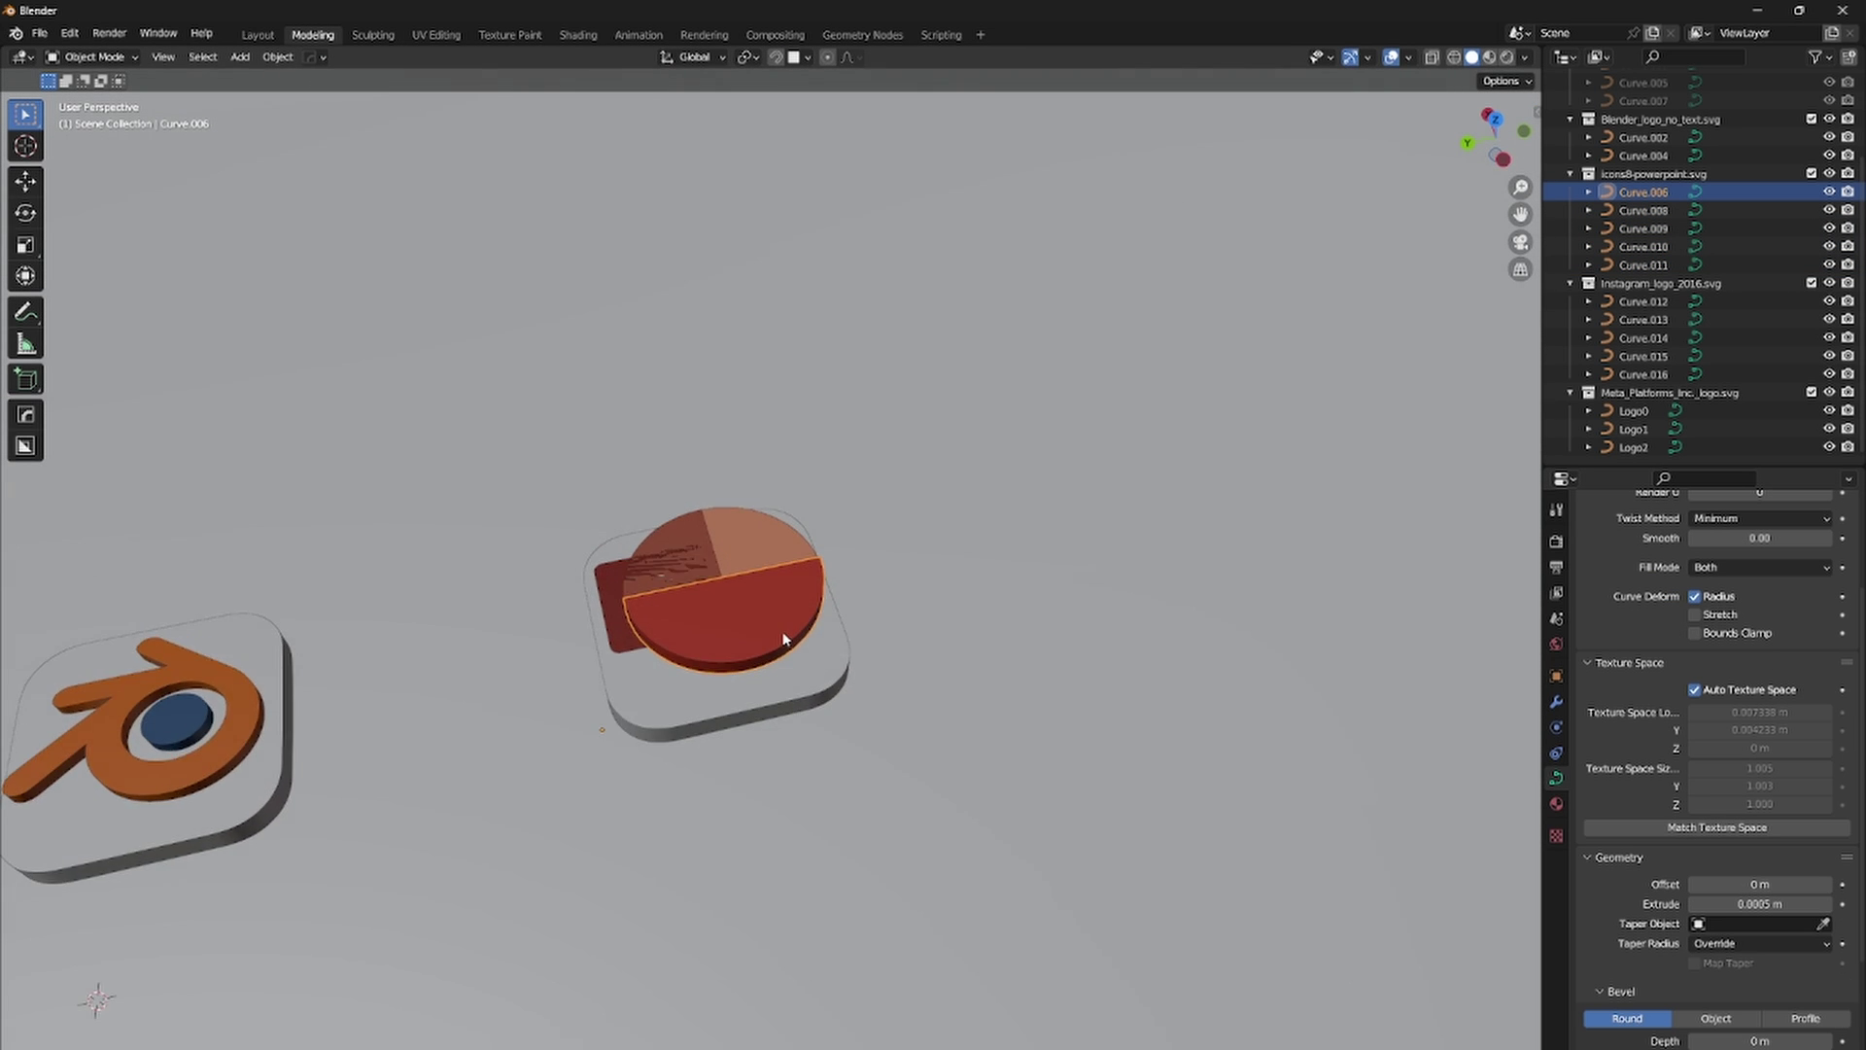
pyautogui.scroll(4, 784, 638)
pyautogui.click(1769, 903)
pyautogui.write('0.0005 m')
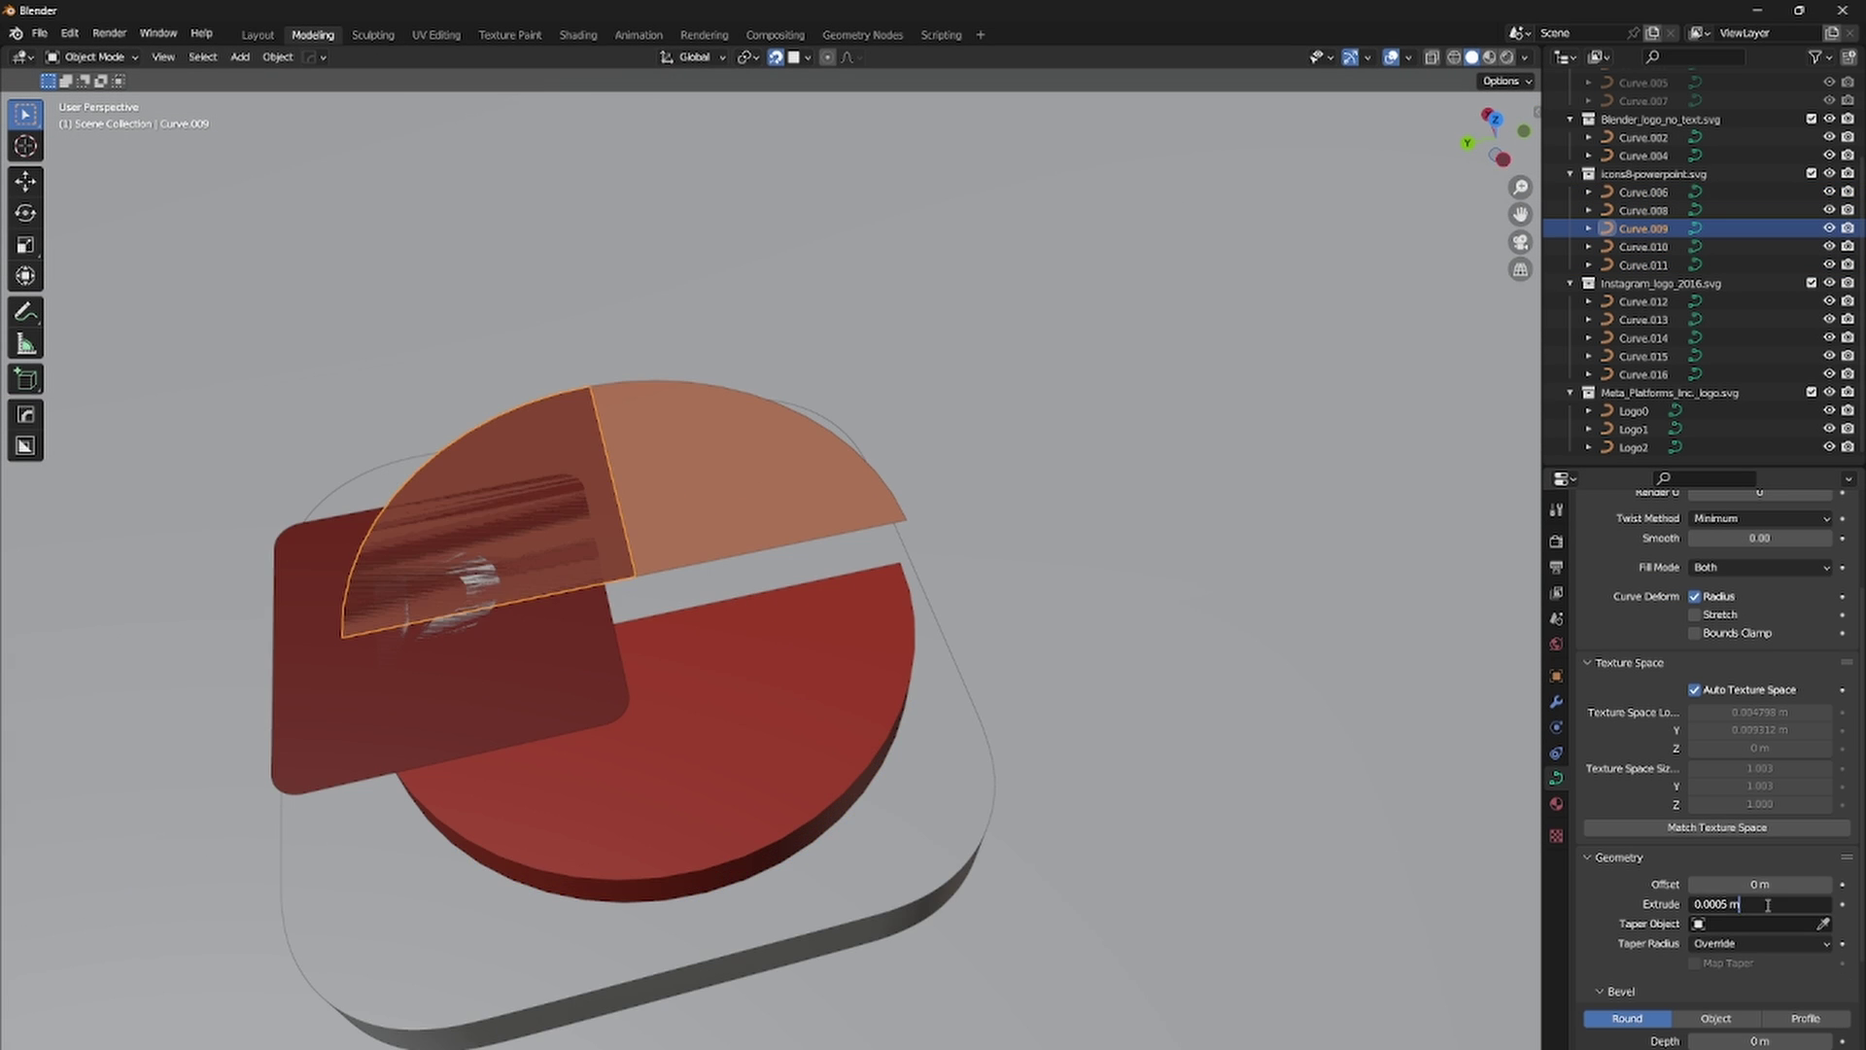
pyautogui.press('Return')
pyautogui.click(1724, 903)
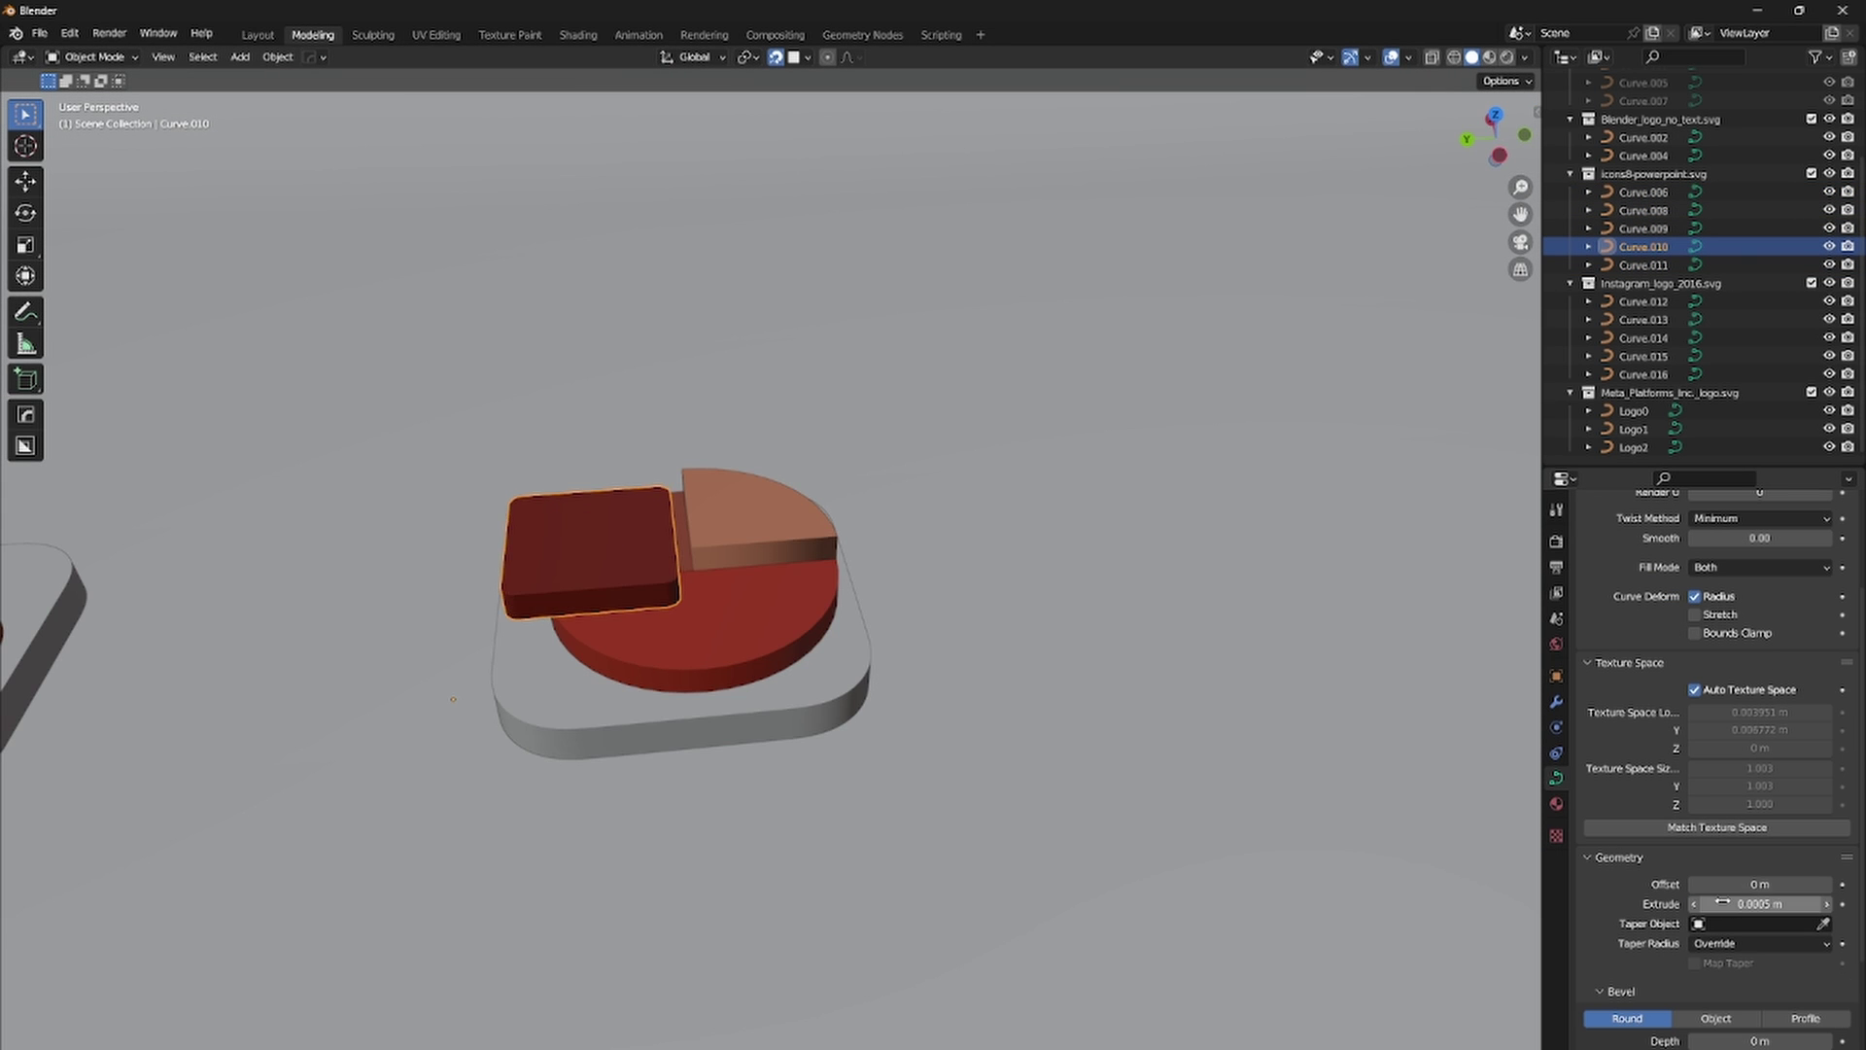
# Step: Move the PowerPoint logo's dark red square along Z so it rests on the pie shape
pyautogui.moveTo(1069, 729); pyautogui.dragTo(959, 742, button='middle')
pyautogui.scroll(2, 833, 729)
pyautogui.press('g')
pyautogui.press('z')
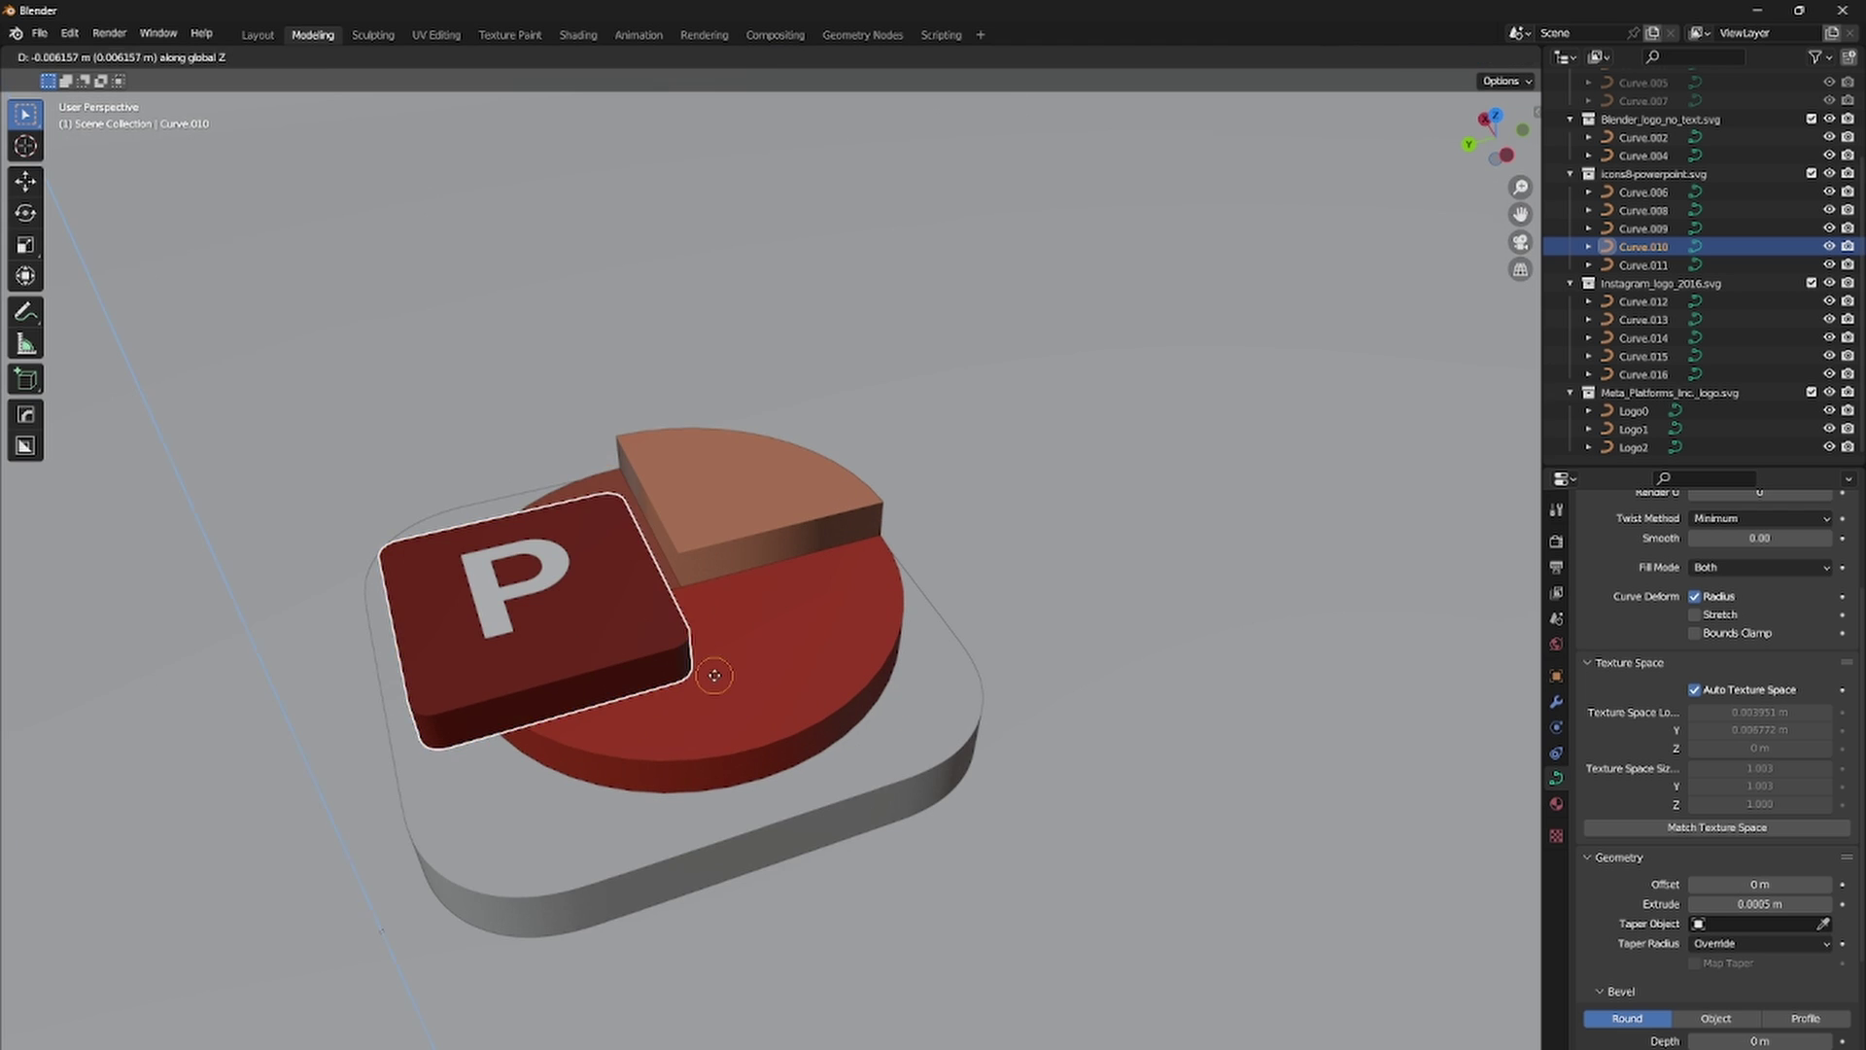
# Step: Select the letter P on the PowerPoint icon and reduce its extrusion to a thin relief
pyautogui.click(541, 582)
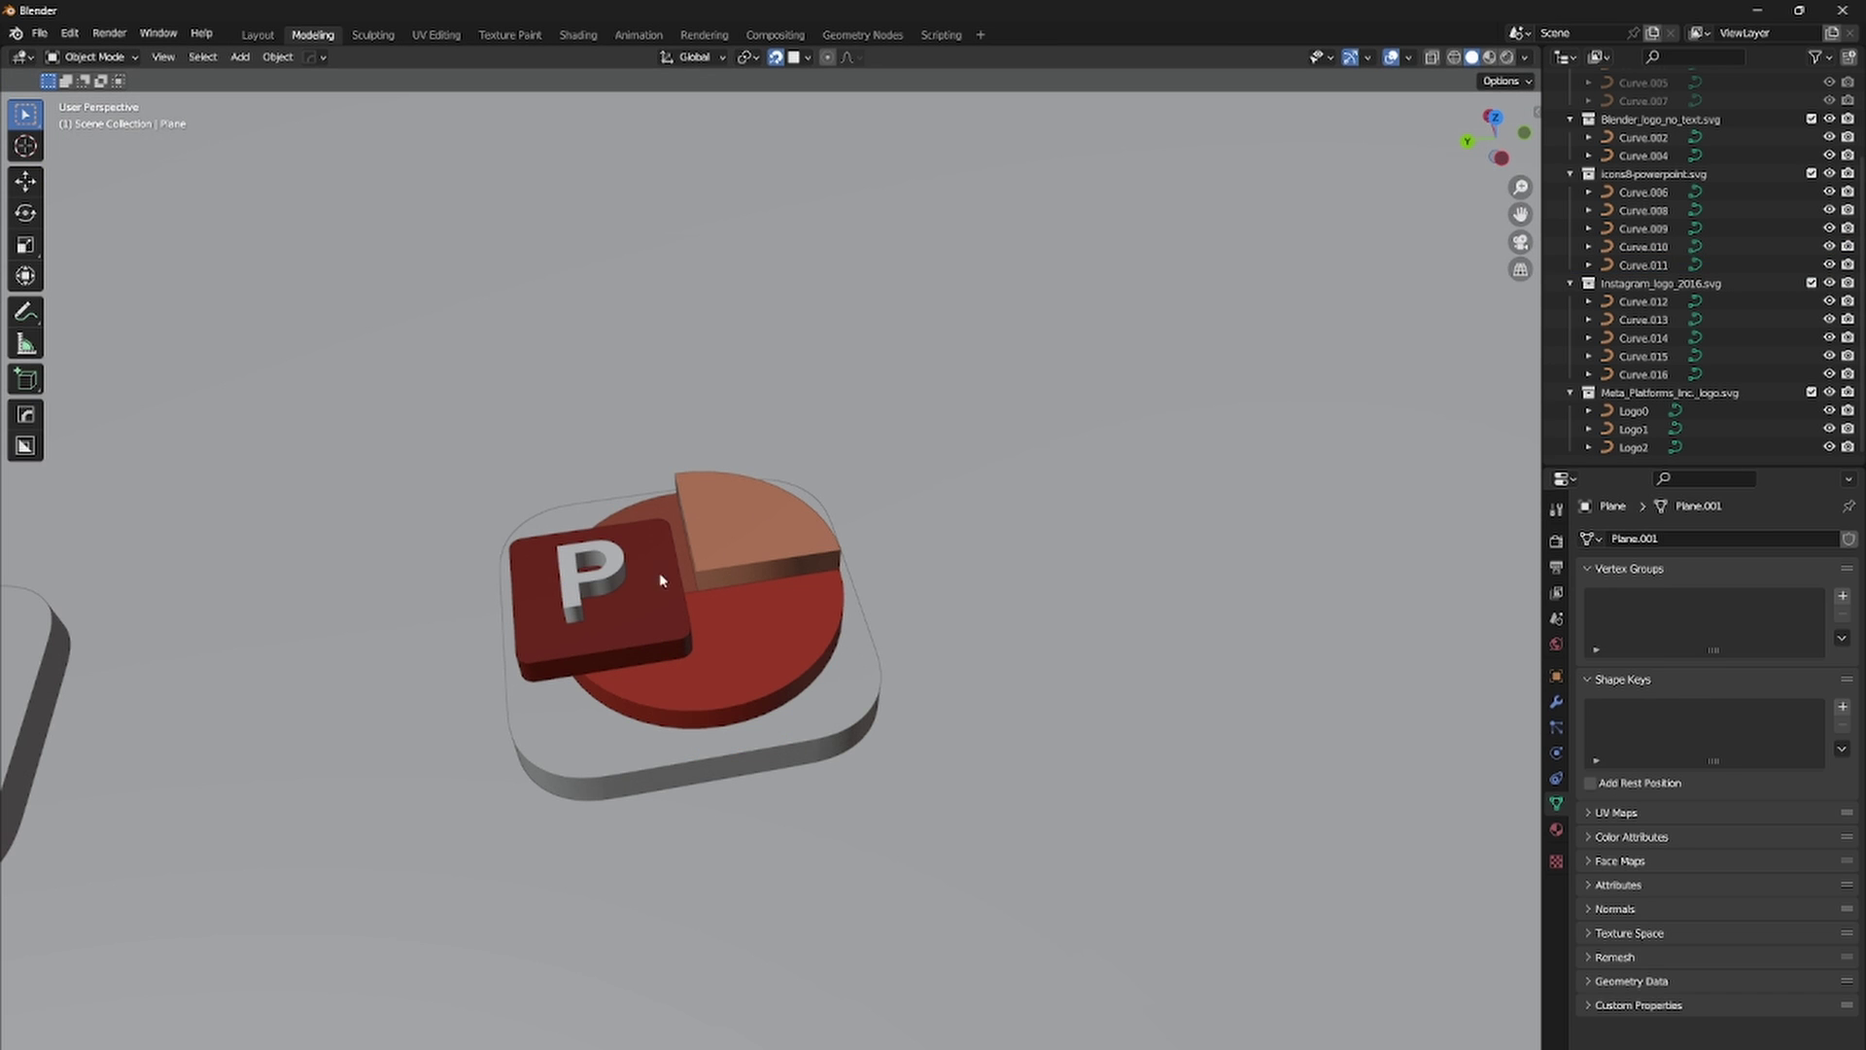
pyautogui.click(660, 580)
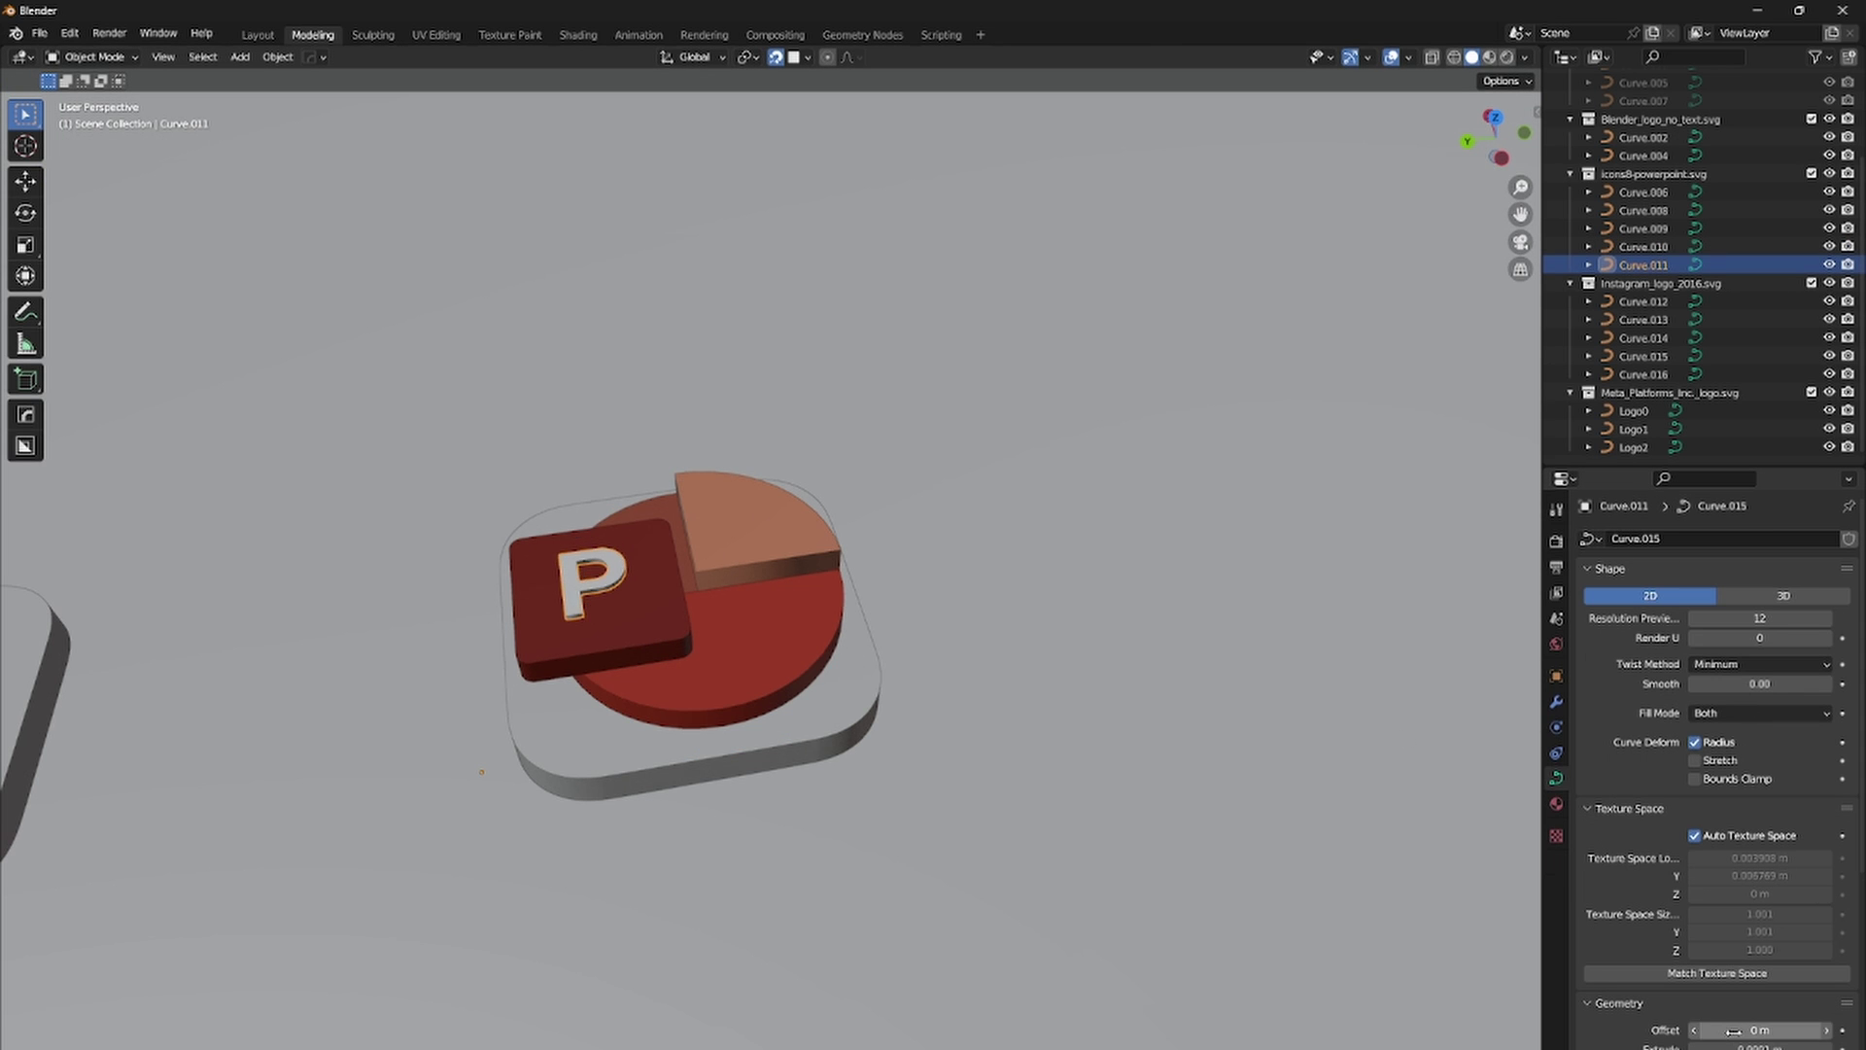
pyautogui.moveTo(875, 622); pyautogui.dragTo(665, 549, button='middle')
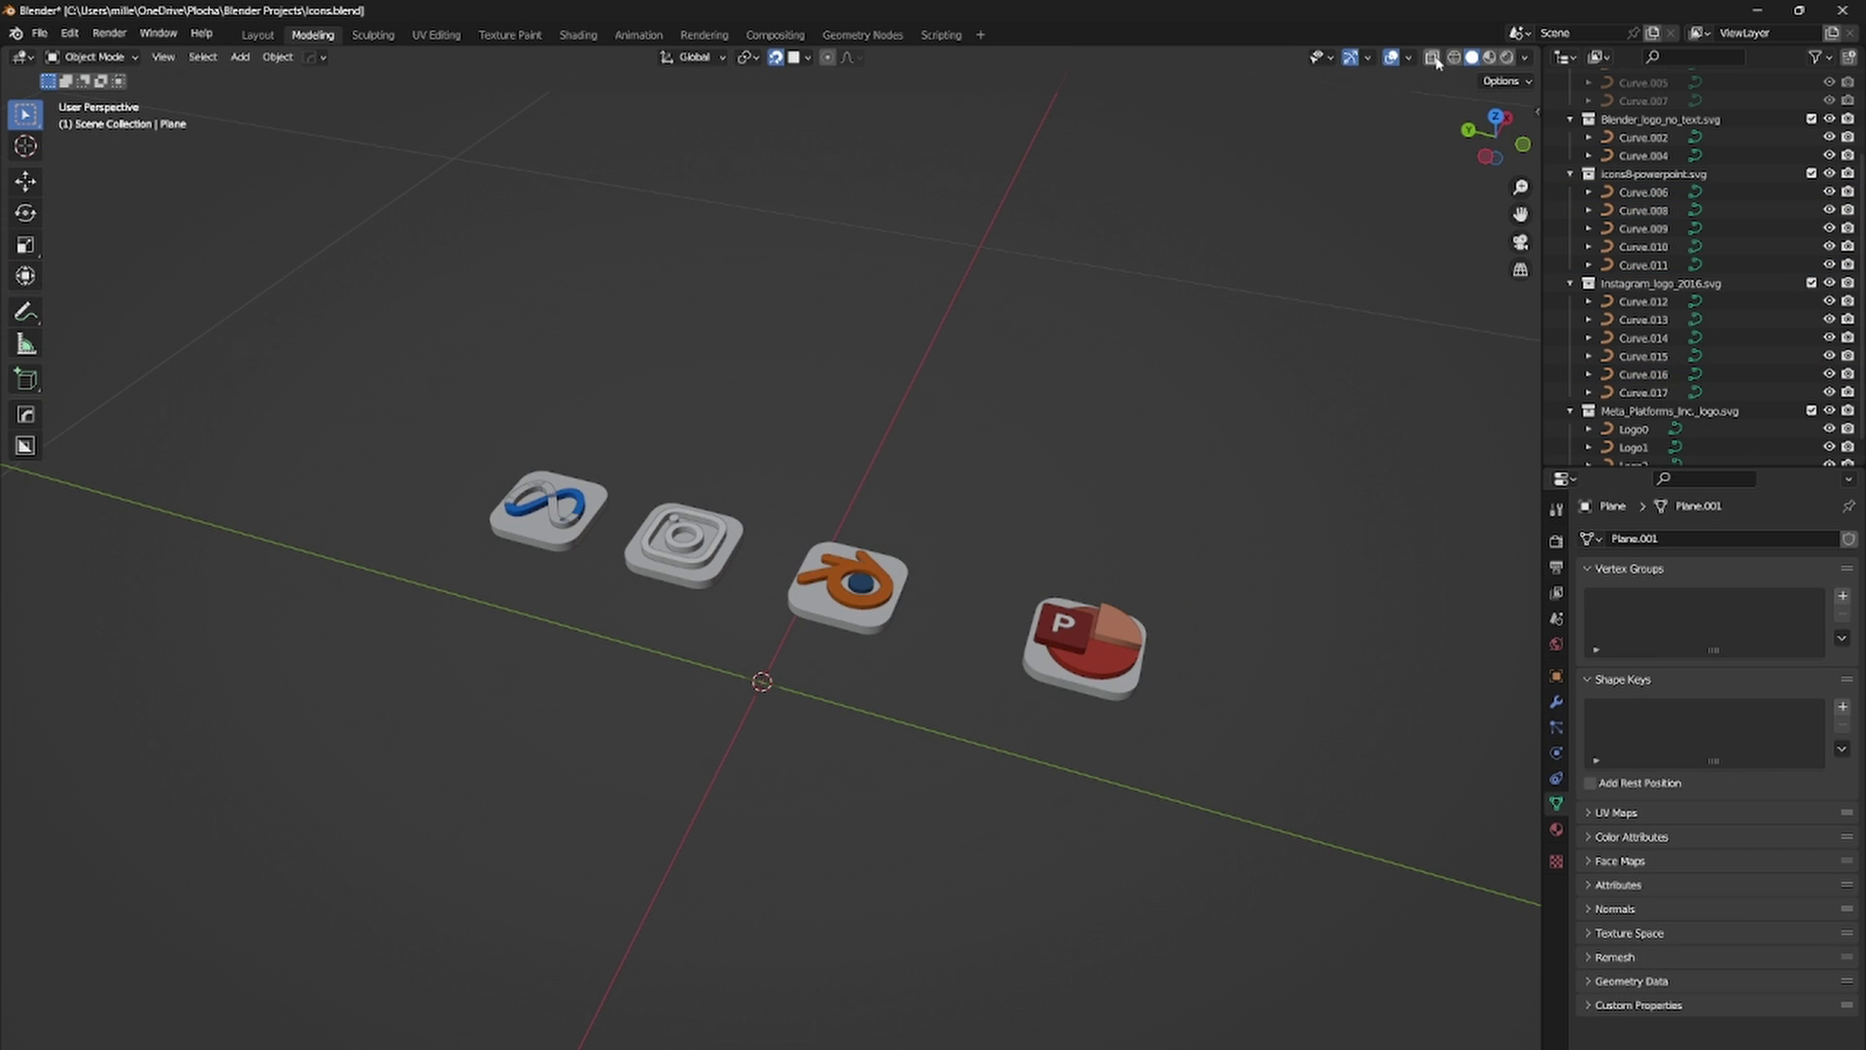
# Step: Enable X-ray display and centre the 3D cursor on the PowerPoint icon's rounded base
pyautogui.click(1435, 59)
pyautogui.moveTo(1053, 537); pyautogui.dragTo(1113, 675)
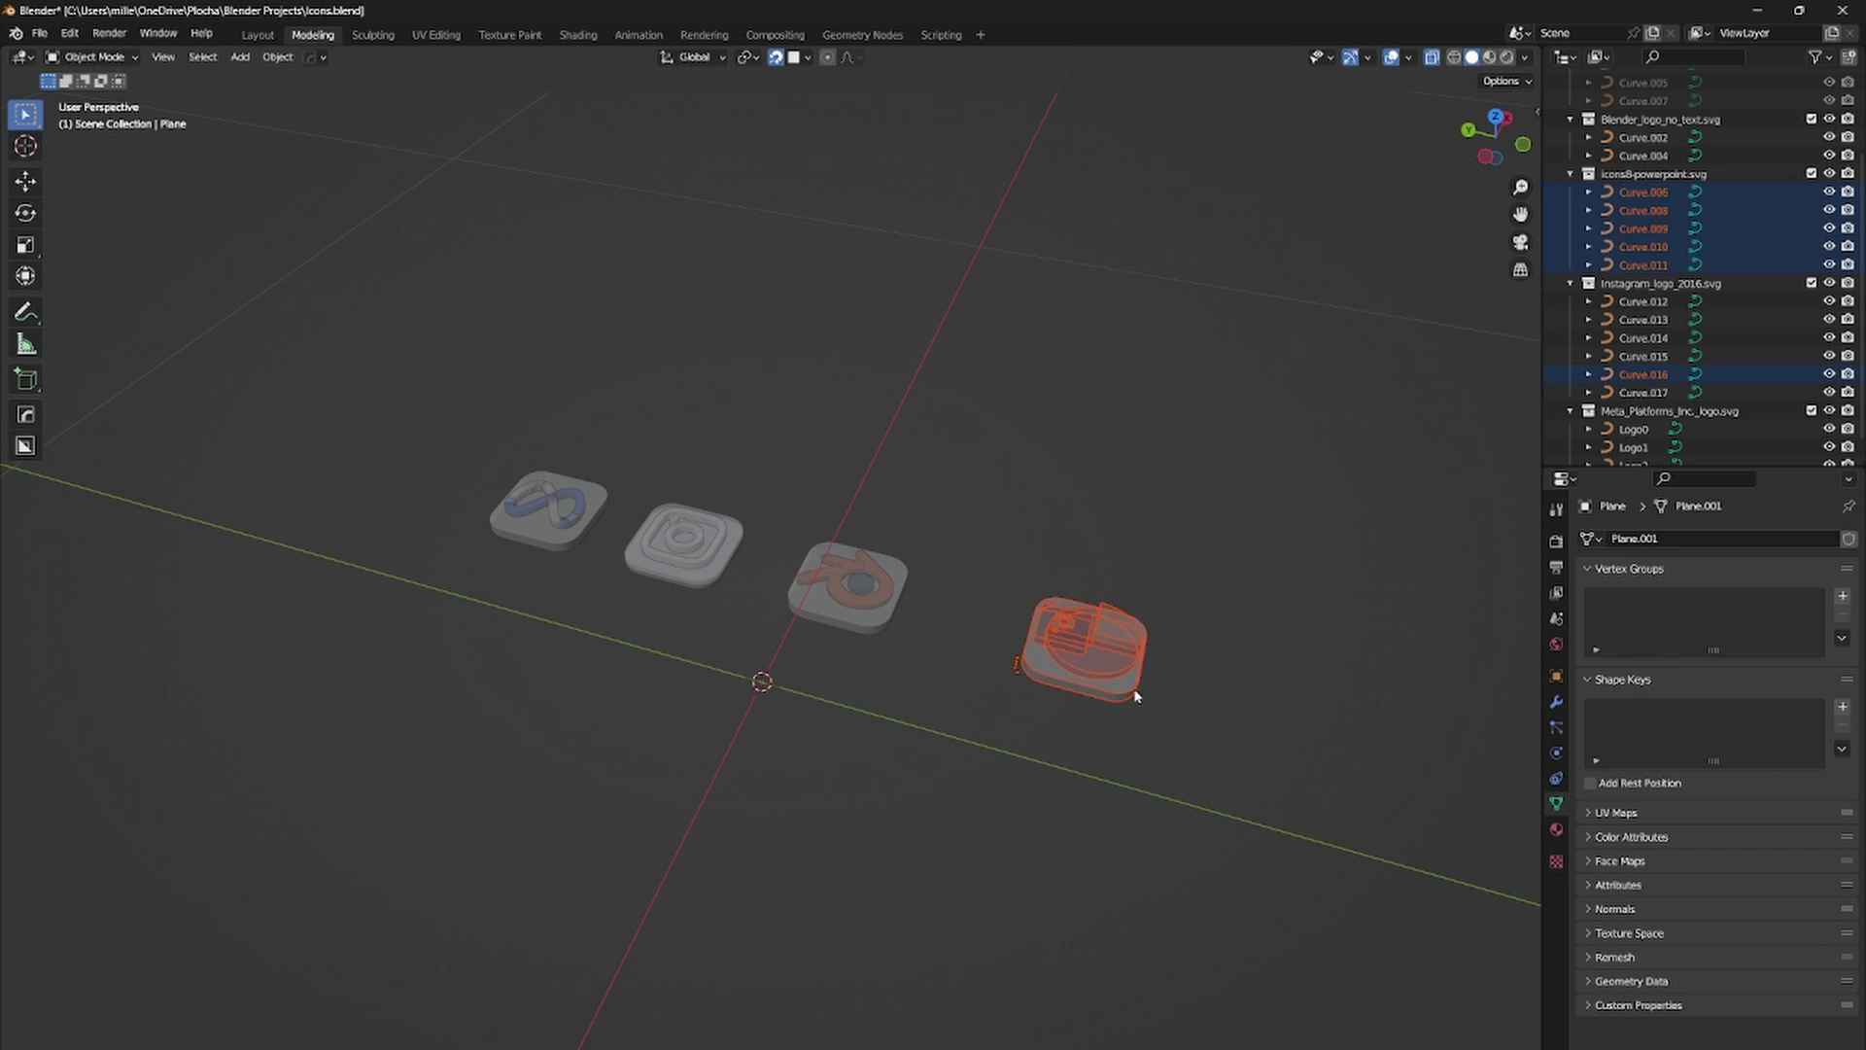
pyautogui.click(1118, 690)
pyautogui.rightClick(1125, 692)
pyautogui.rightClick(859, 629)
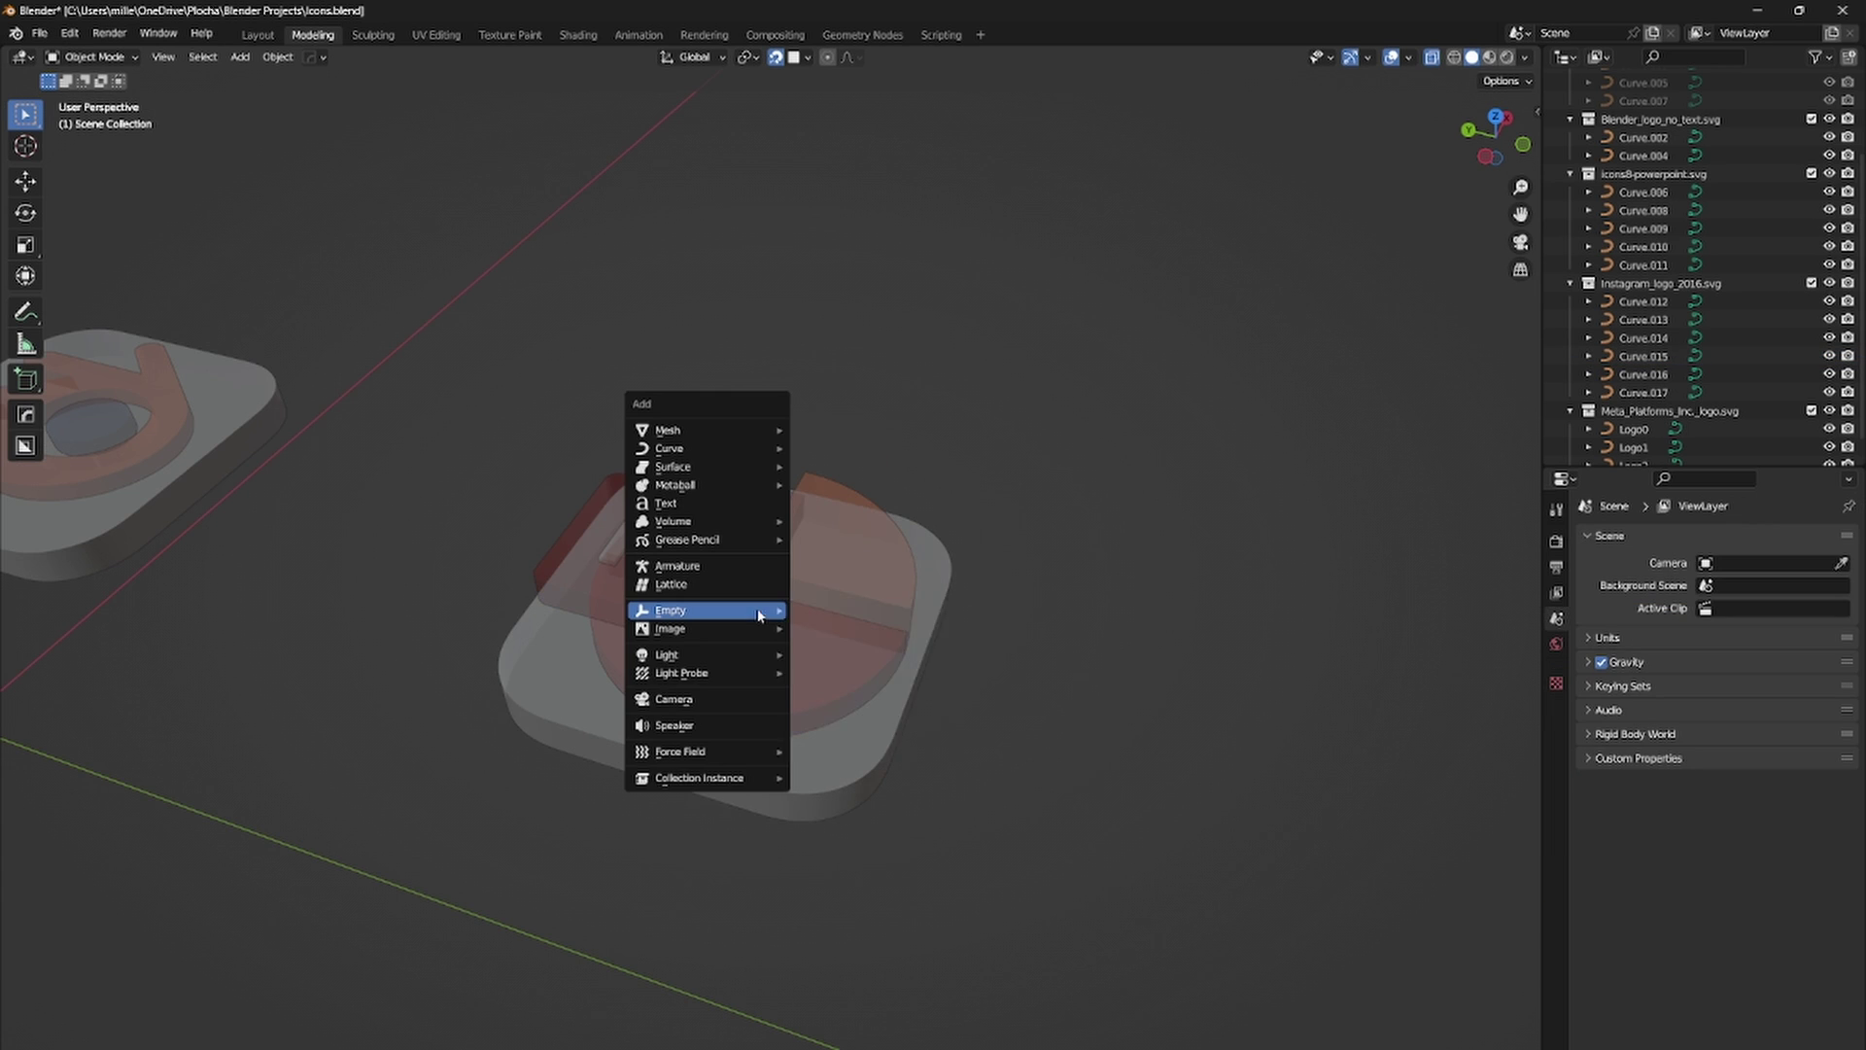
# Step: Add a sphere empty at the 3D cursor and scale it down to surround the PowerPoint icon
pyautogui.moveTo(763, 611)
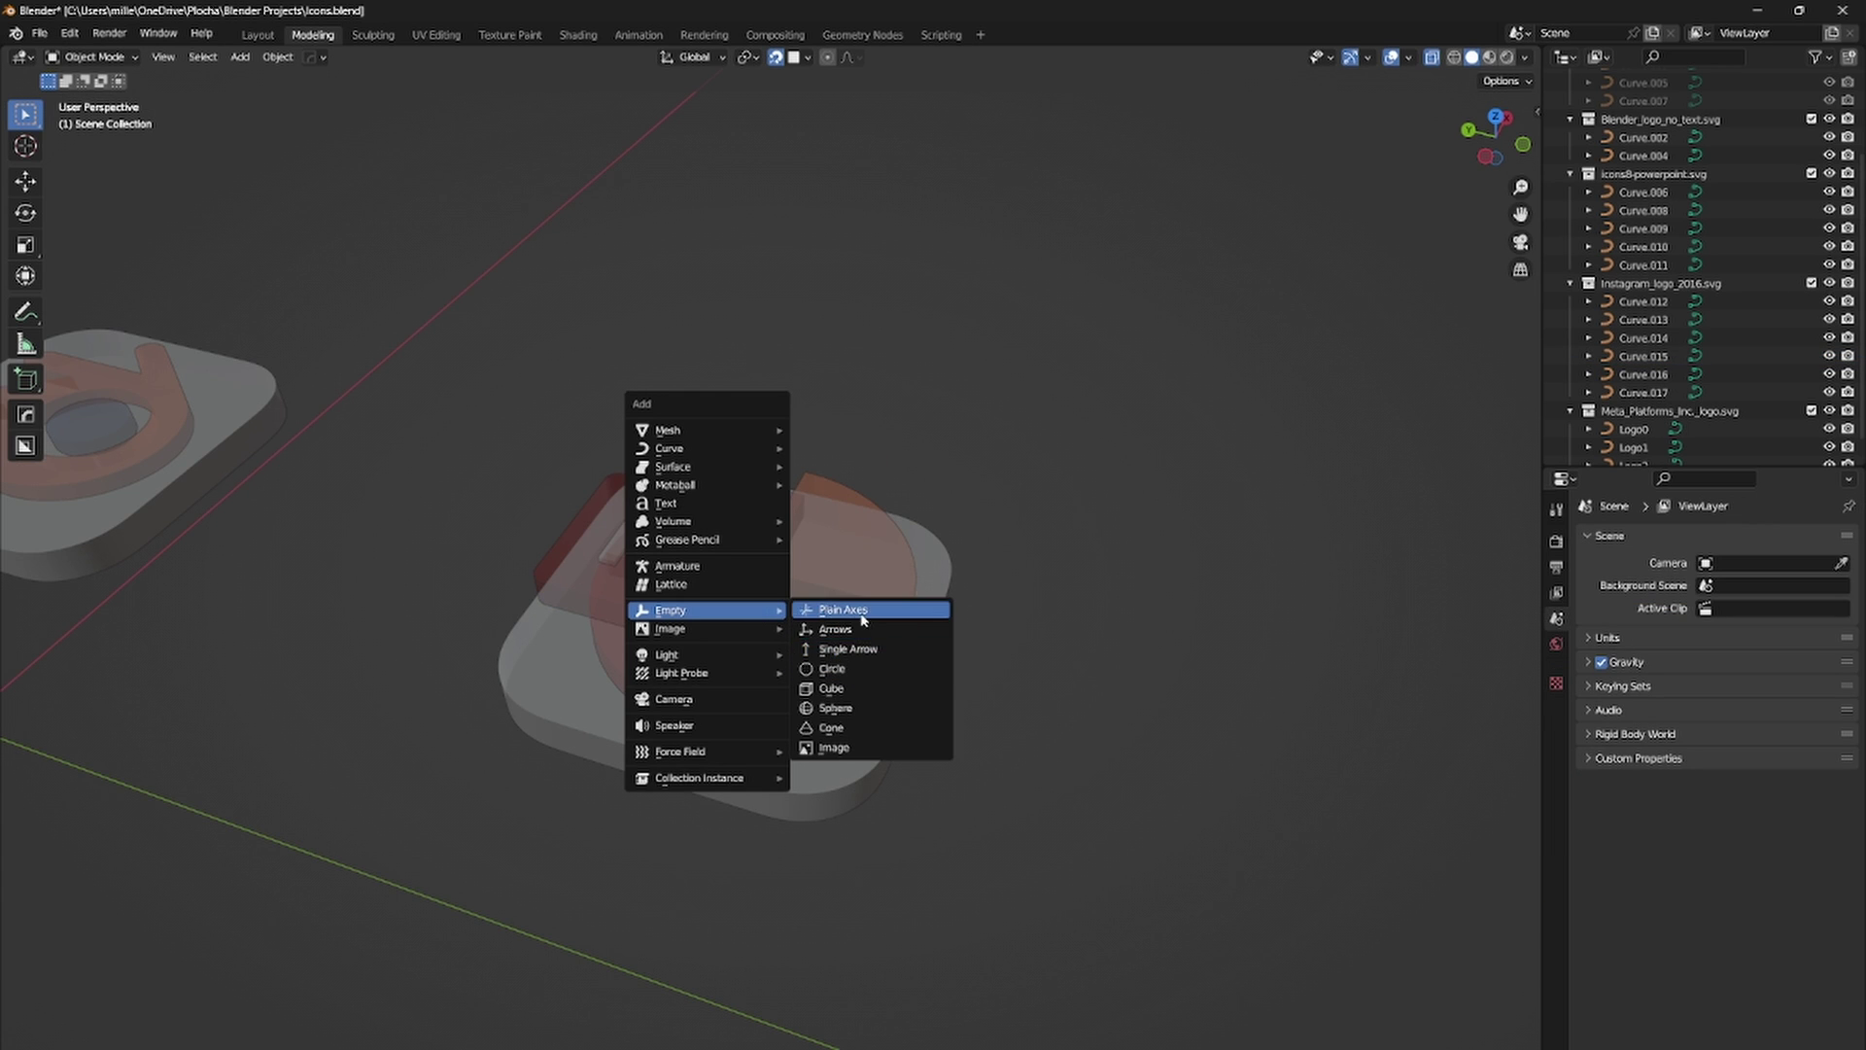
pyautogui.click(836, 707)
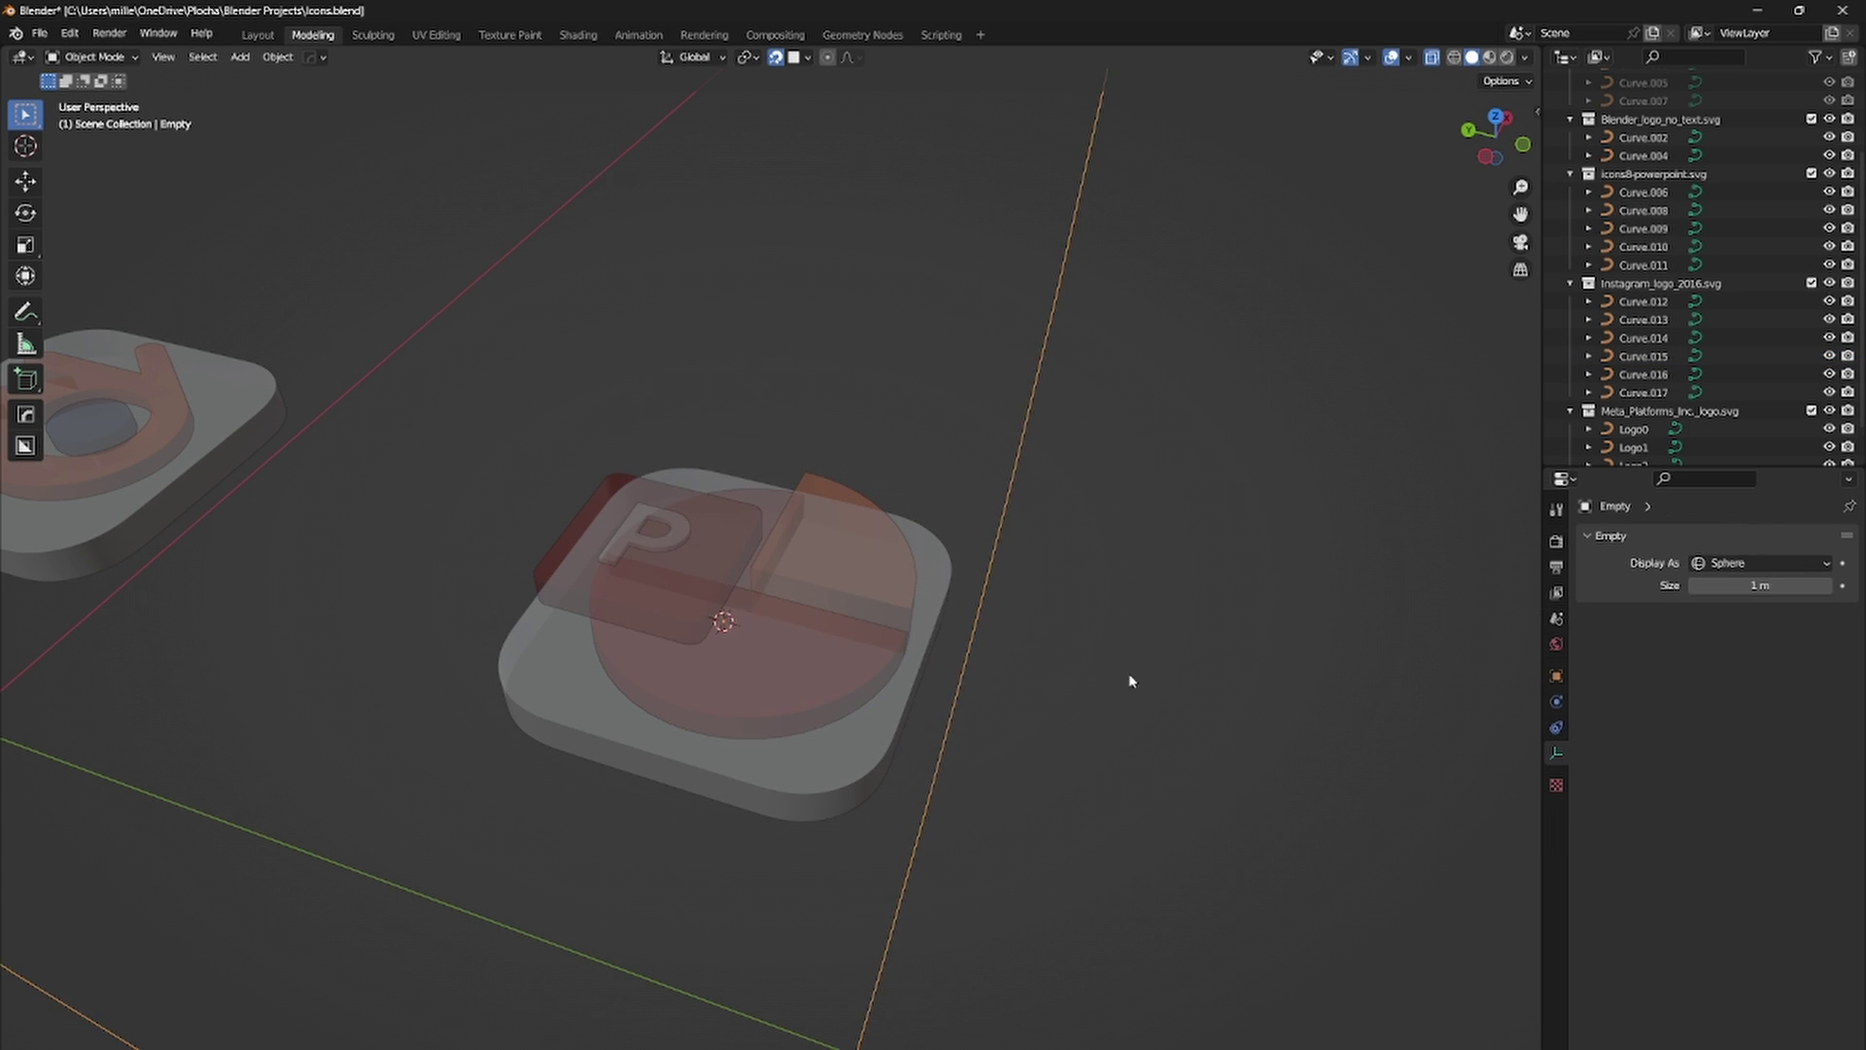
pyautogui.press('s')
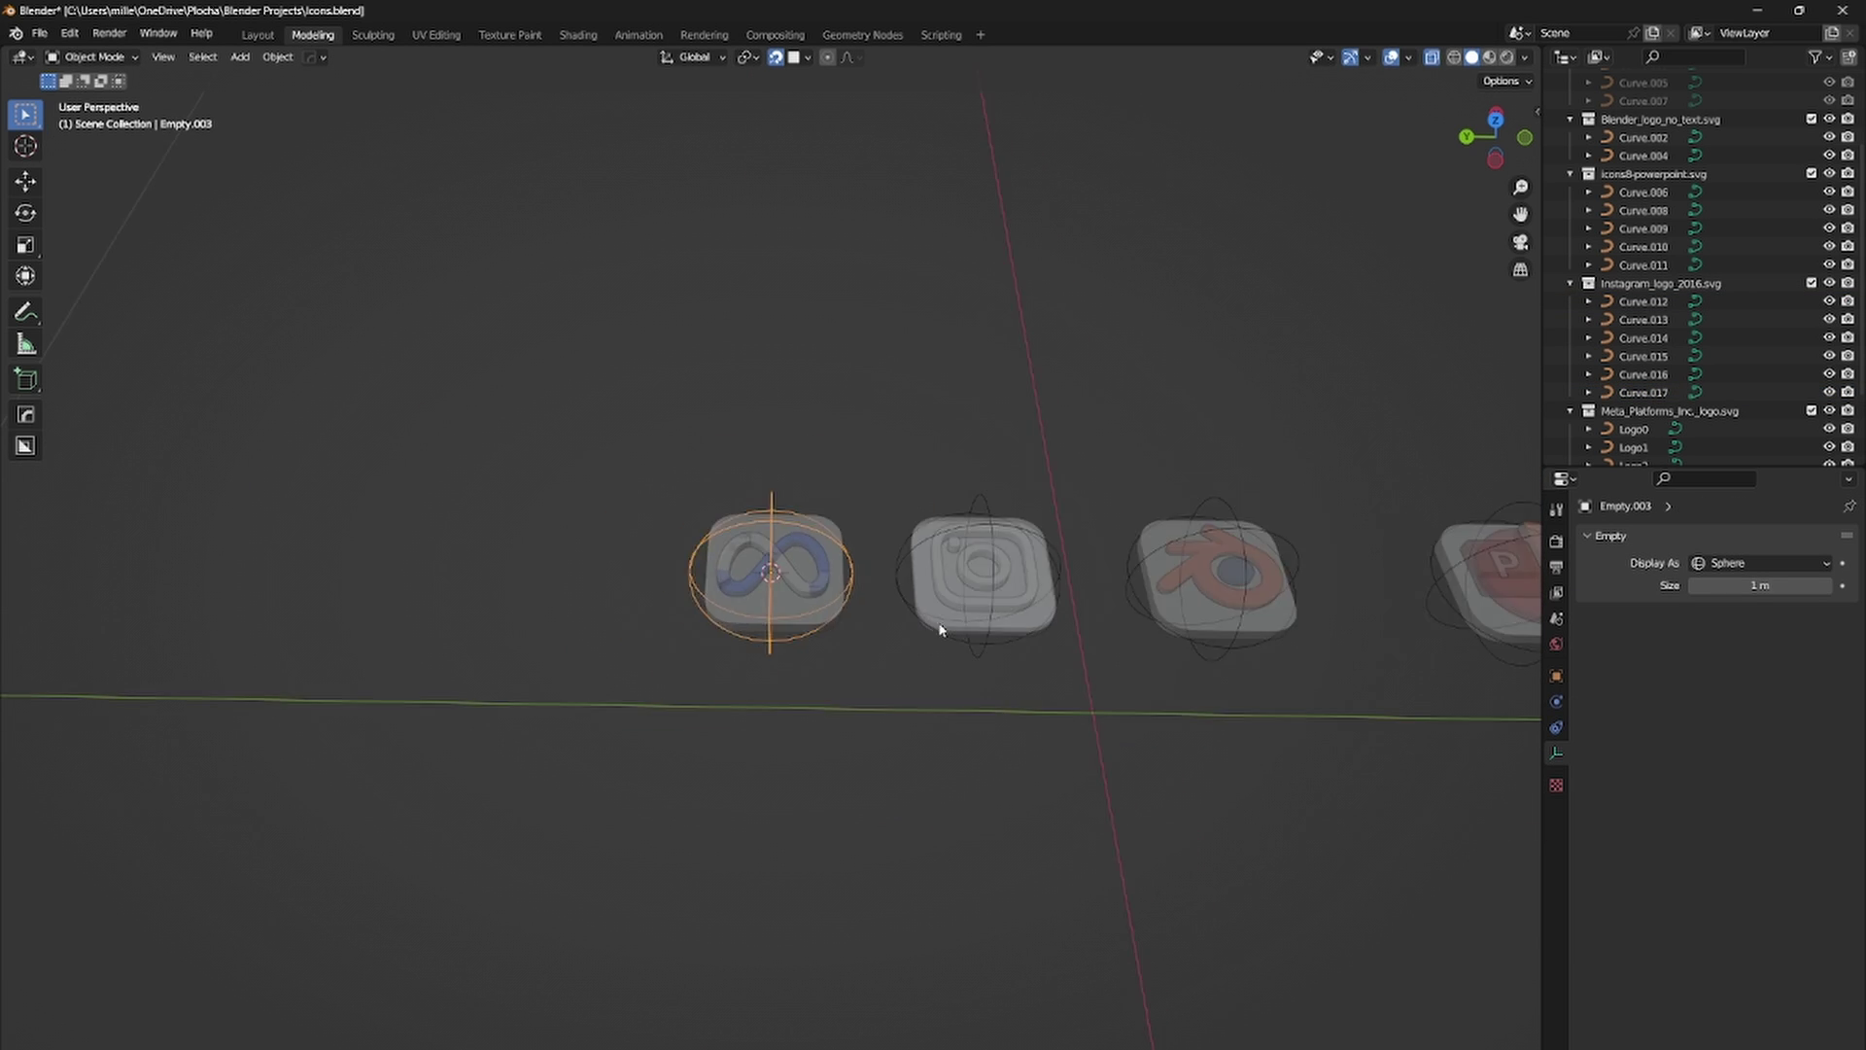
# Step: Parent the parts of the Meta icon and of the Instagram icon to their surrounding sphere empties
pyautogui.moveTo(833, 616); pyautogui.dragTo(859, 563, button='middle')
pyautogui.moveTo(466, 450); pyautogui.dragTo(625, 616)
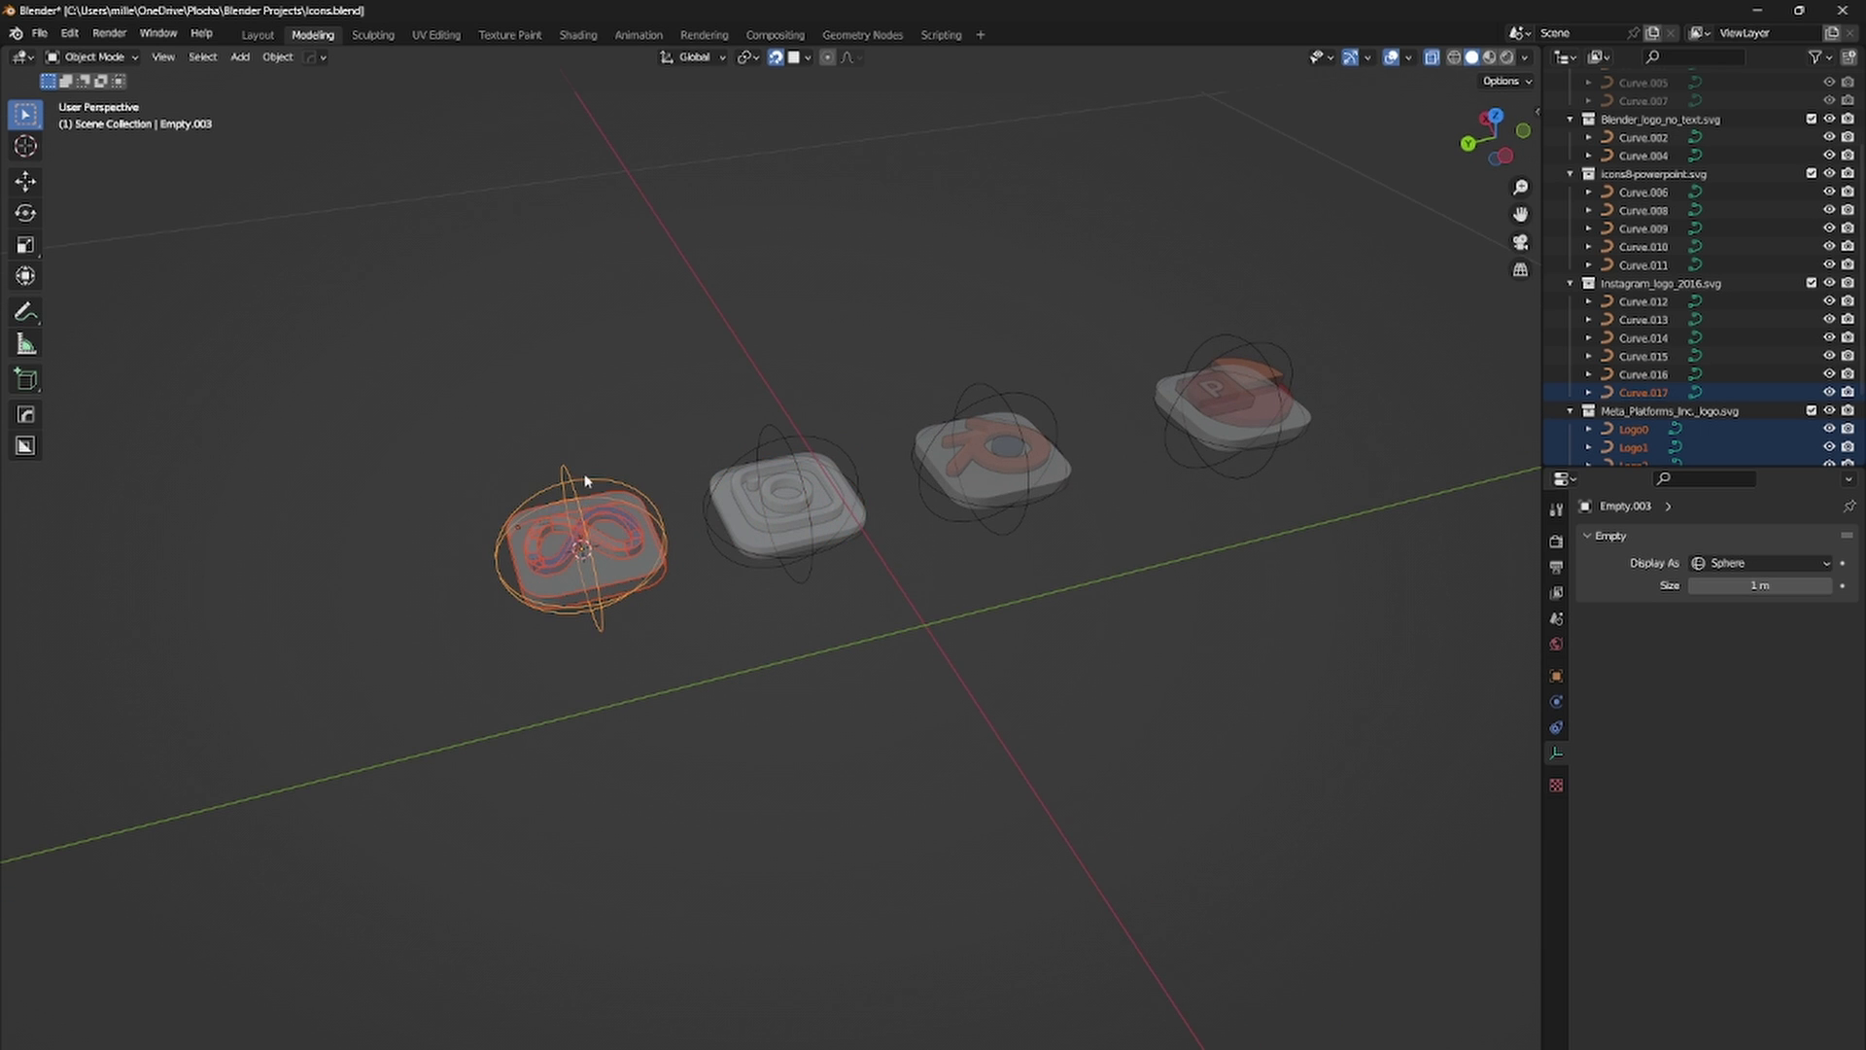
pyautogui.hotkey('ctrl', 'p')
pyautogui.click(584, 476)
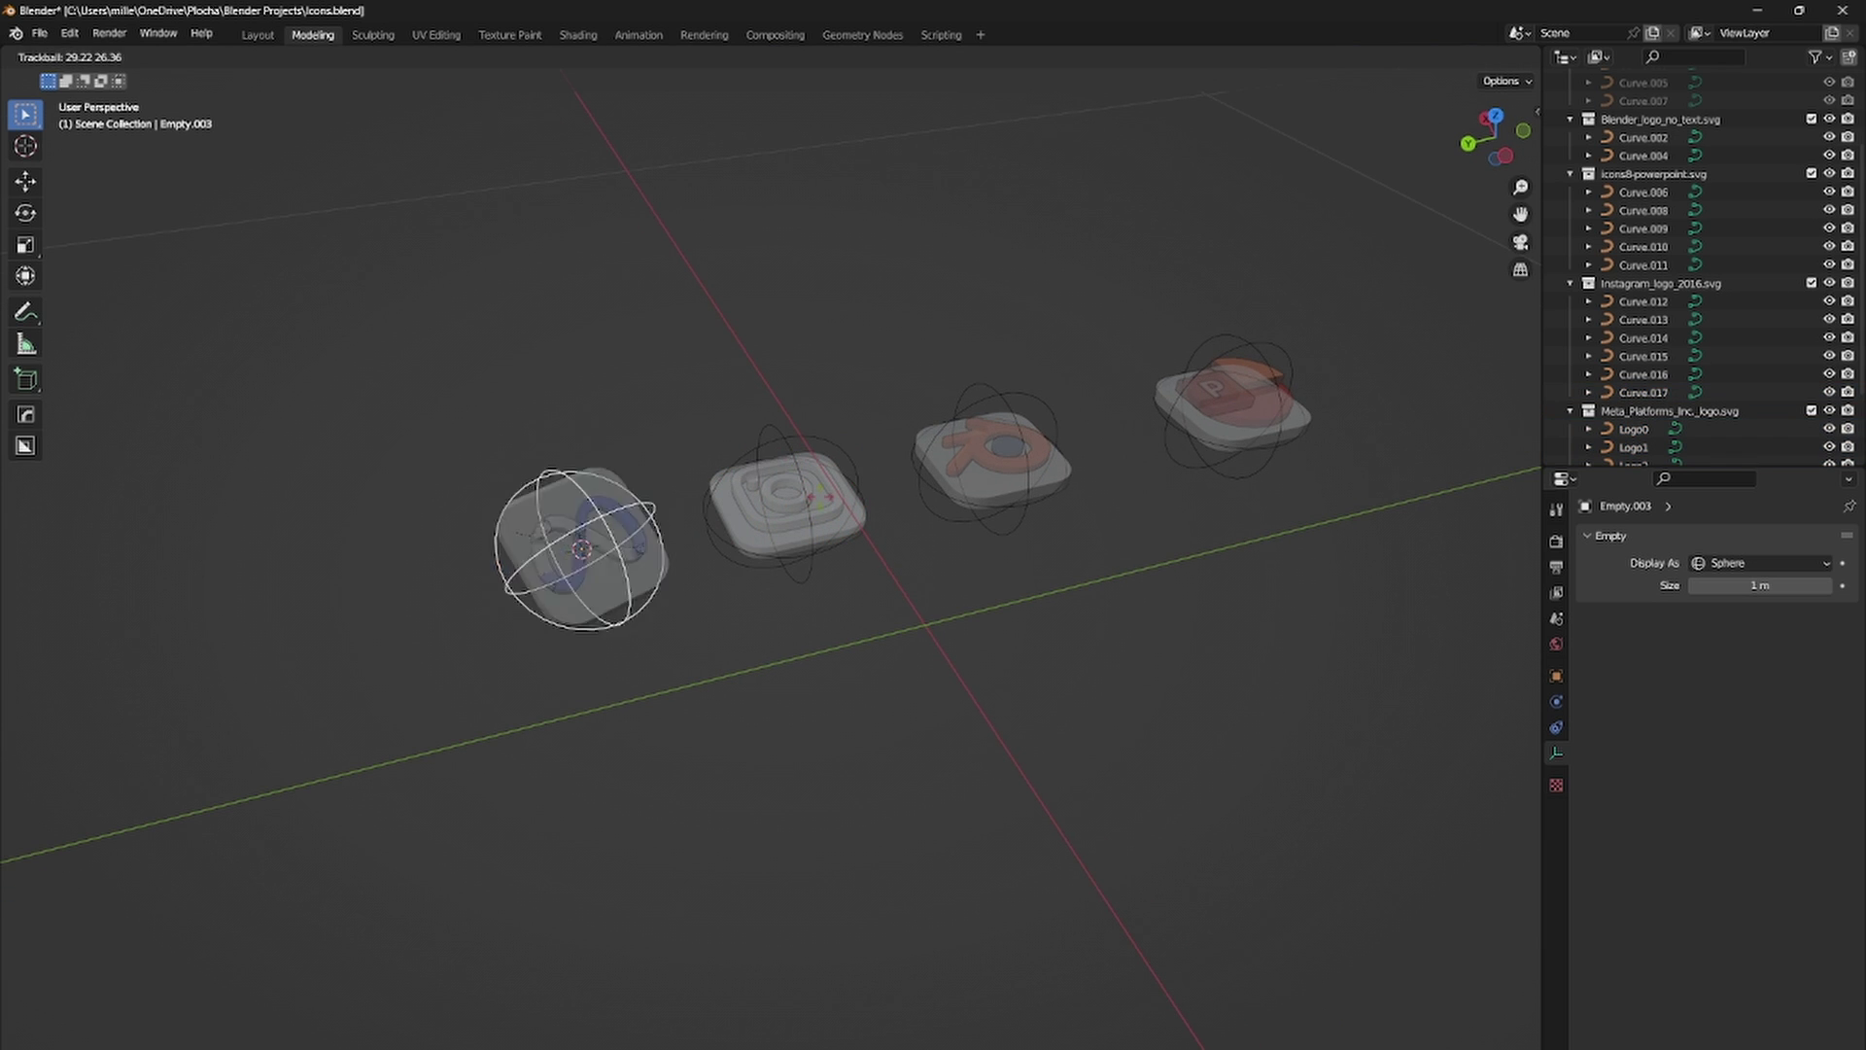
pyautogui.scroll(3, 799, 394)
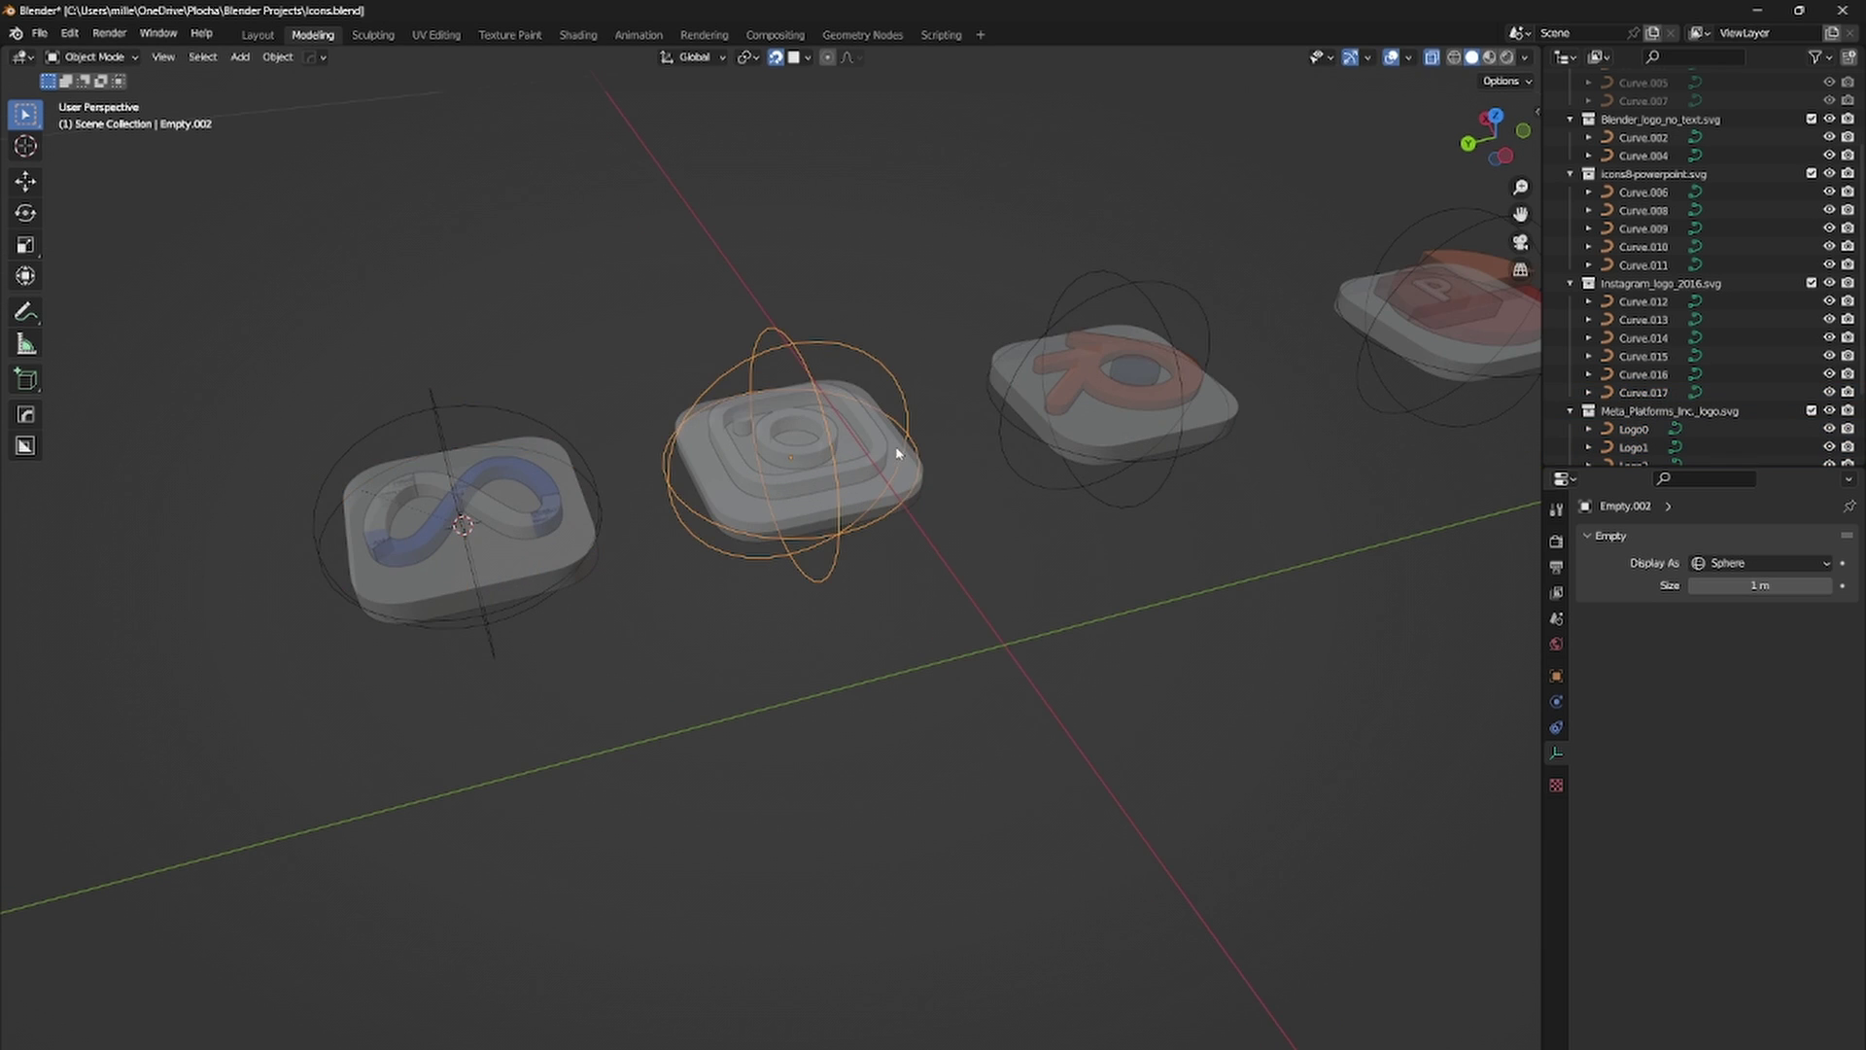
pyautogui.hotkey('ctrl', 'p')
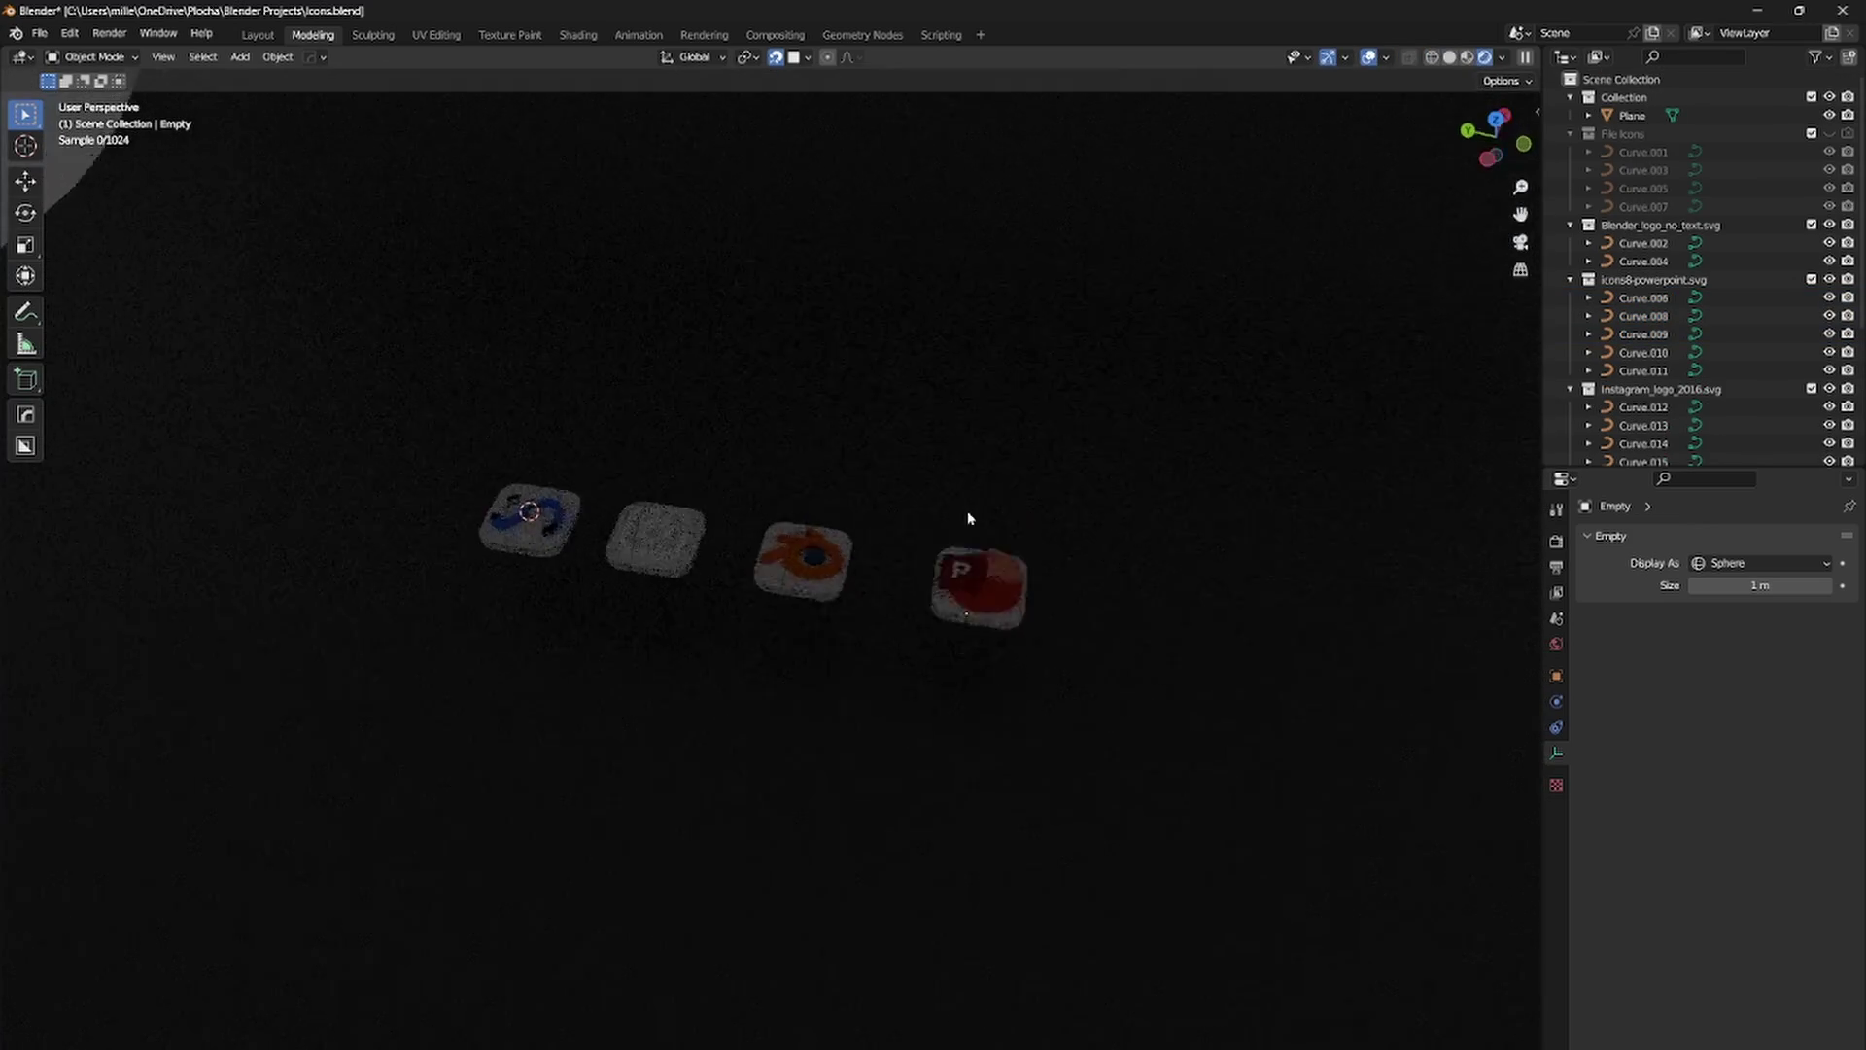
# Step: Switch the rendered preview's lighting from the dark scene world to the viewport's built-in environment lighting
pyautogui.click(1502, 57)
pyautogui.click(1400, 158)
pyautogui.scroll(4, 779, 674)
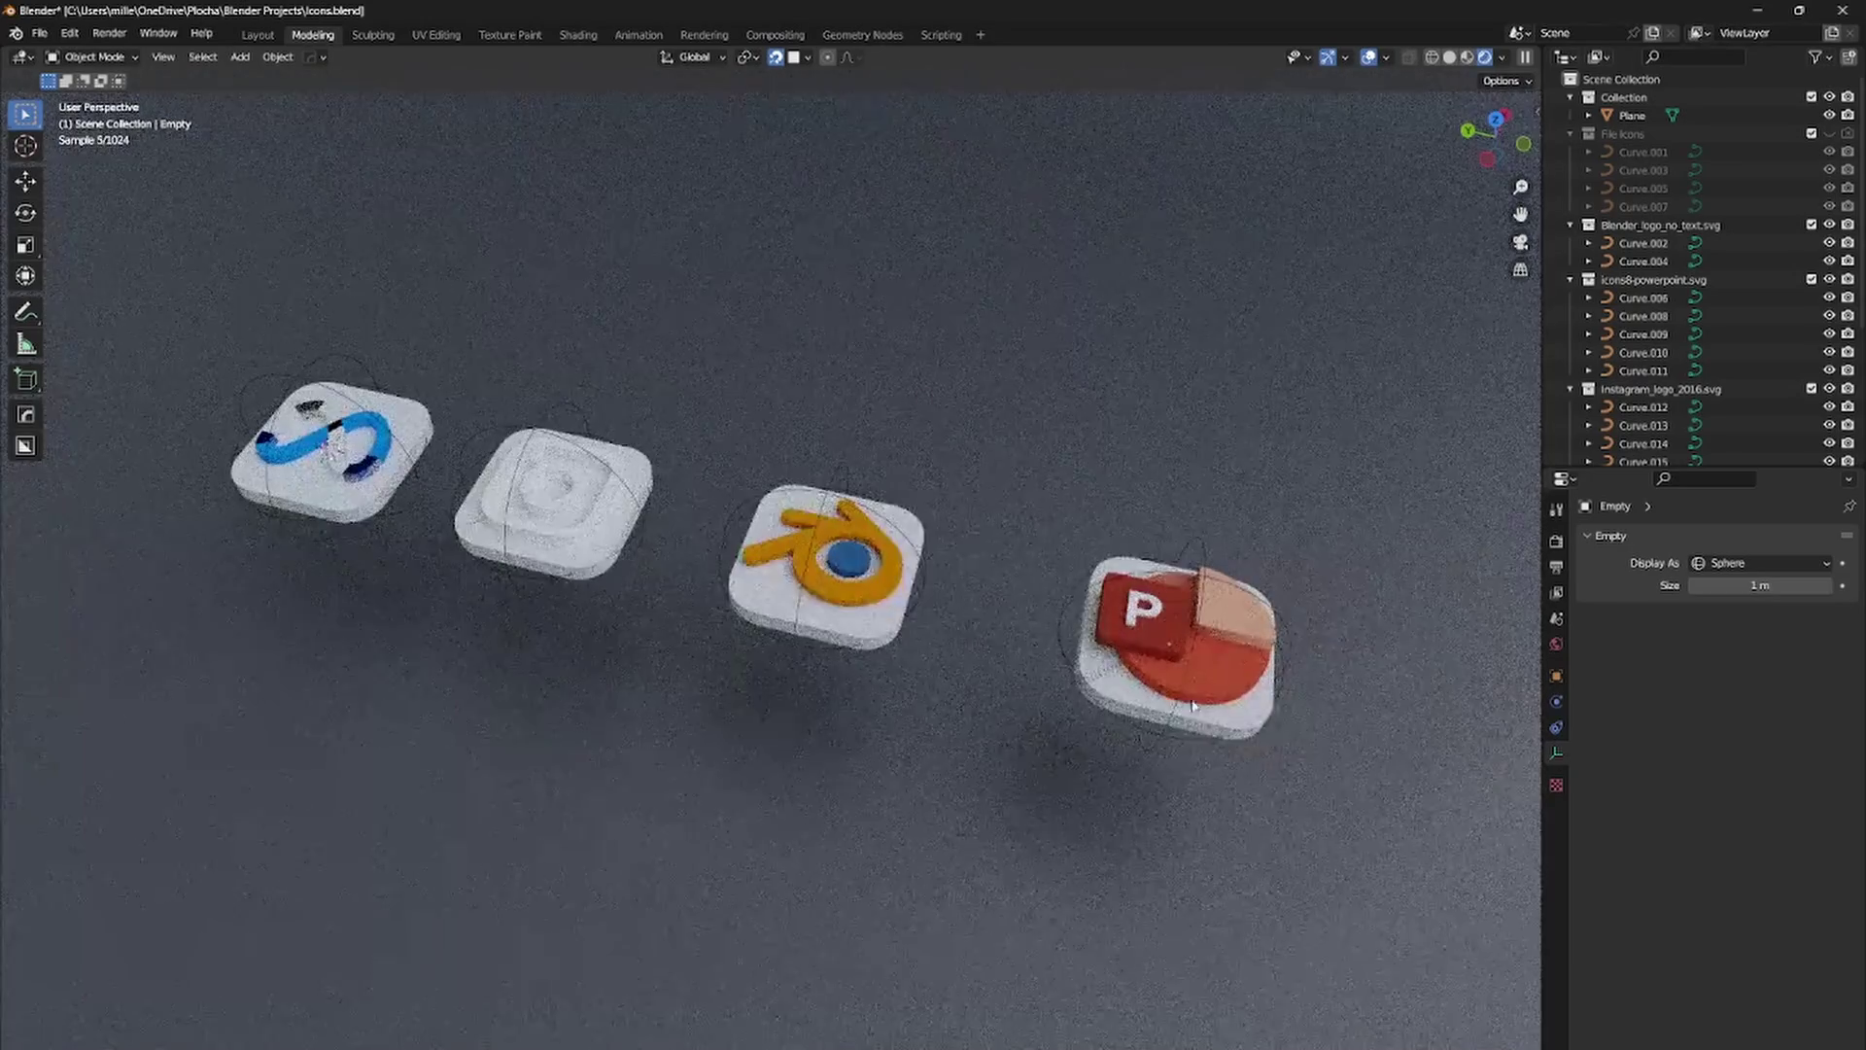
# Step: Bevel the PowerPoint logo's large red half with a depth of 0.0001 m, and bevel its peach slice and dark red square likewise
pyautogui.click(1223, 698)
pyautogui.scroll(3, 1205, 716)
pyautogui.press('KP_Decimal')
pyautogui.click(1449, 57)
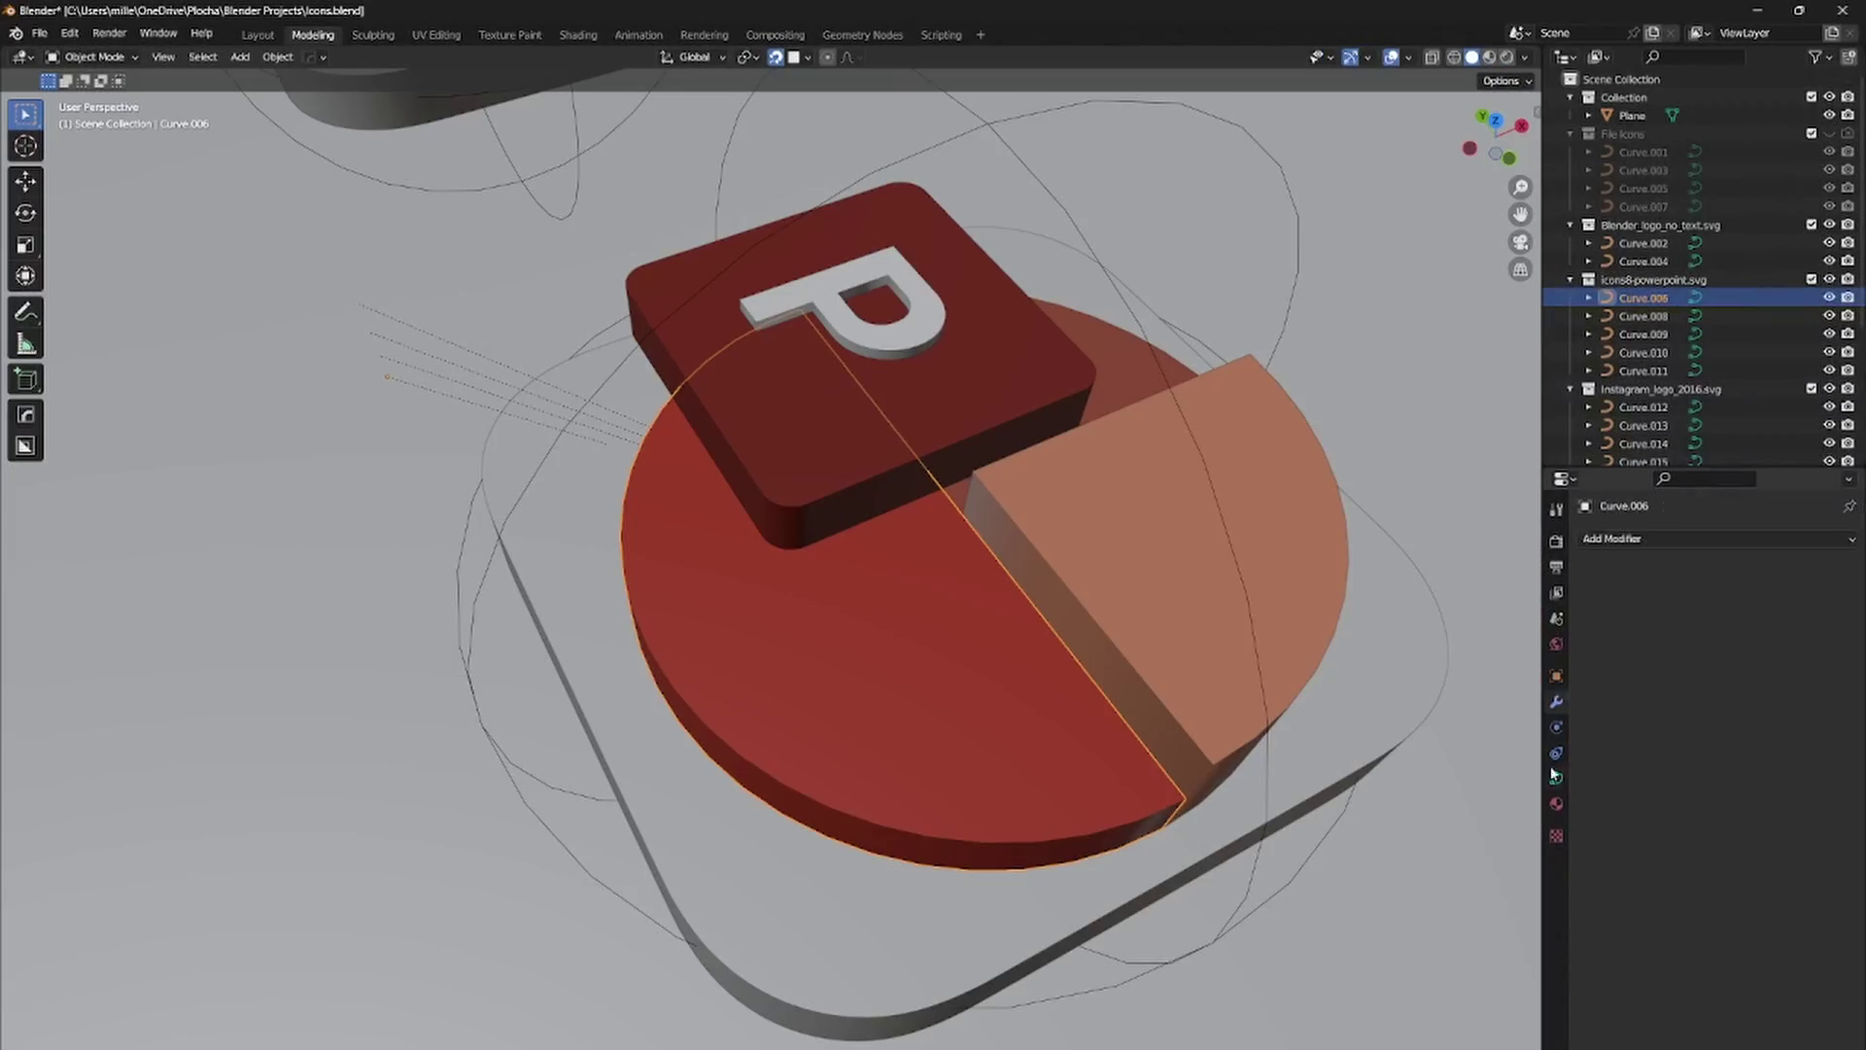
pyautogui.scroll(-8, 1725, 878)
pyautogui.moveTo(1759, 866); pyautogui.dragTo(1778, 866)
pyautogui.scroll(-2, 866, 545)
pyautogui.moveTo(866, 546); pyautogui.dragTo(1023, 539, button='middle')
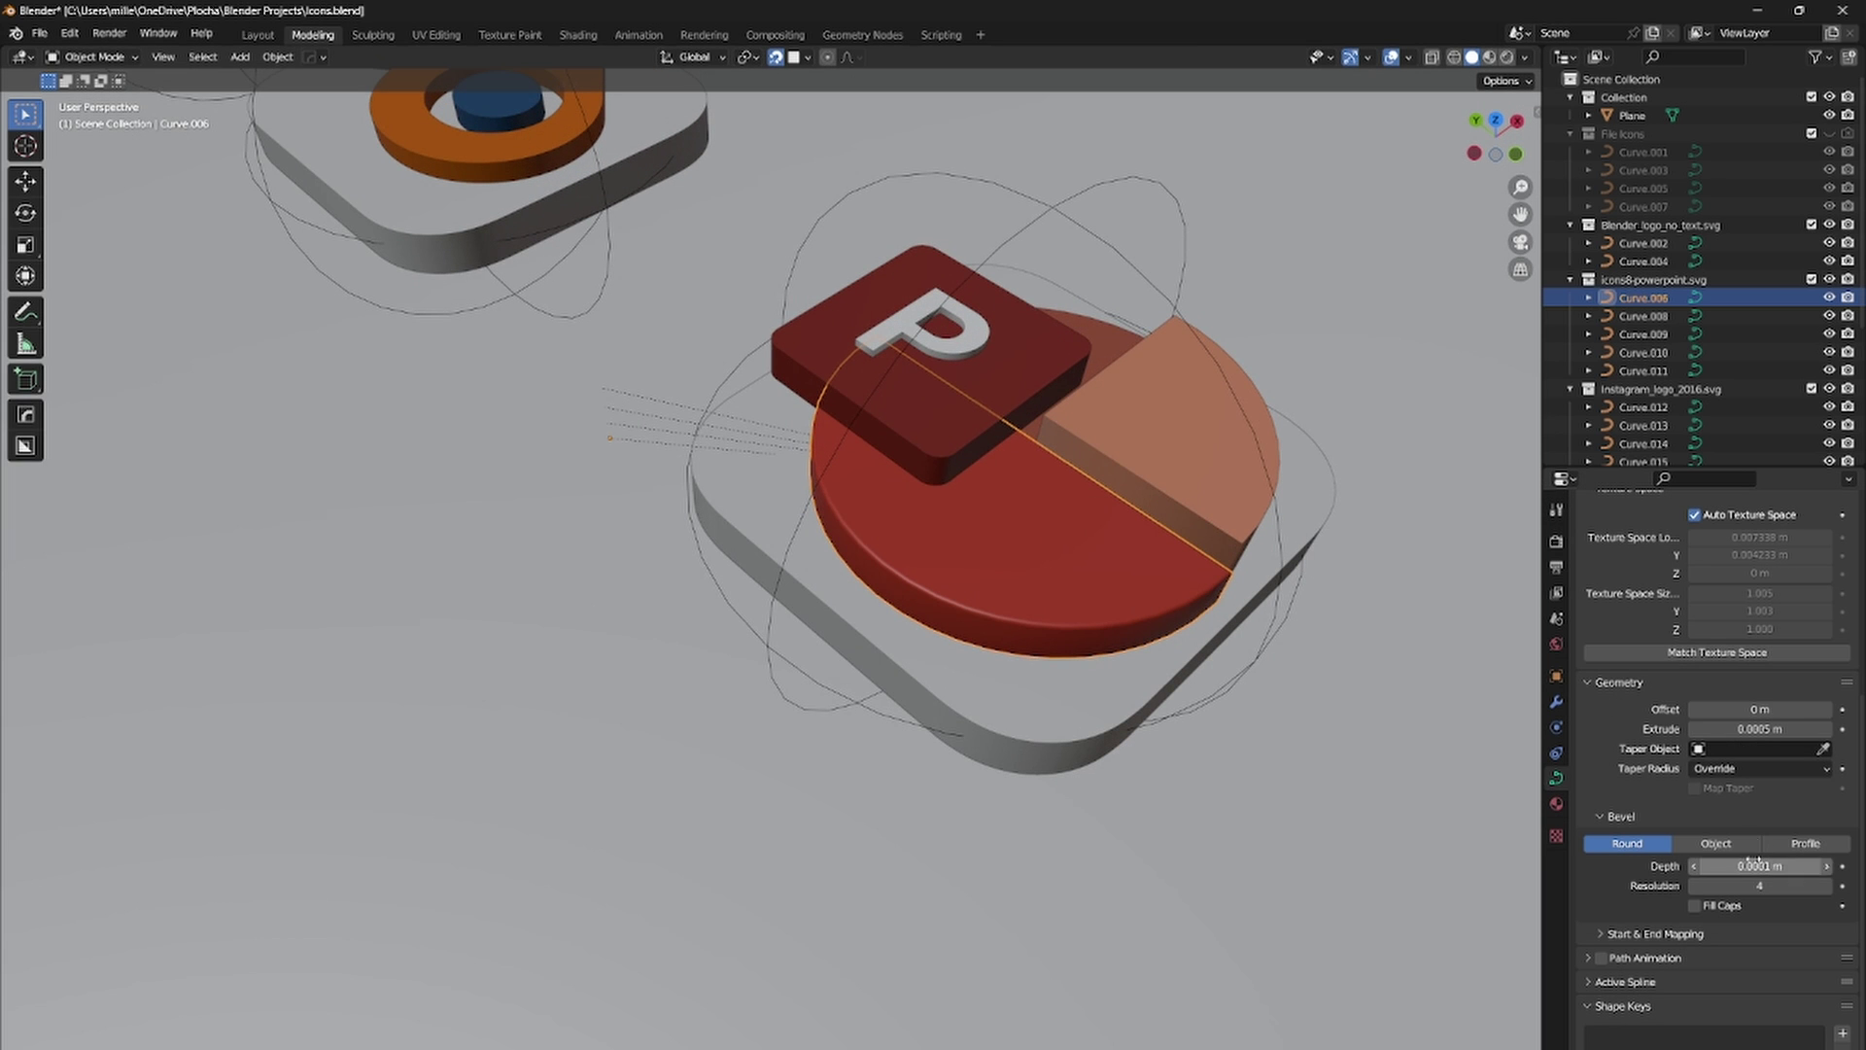
pyautogui.click(1264, 565)
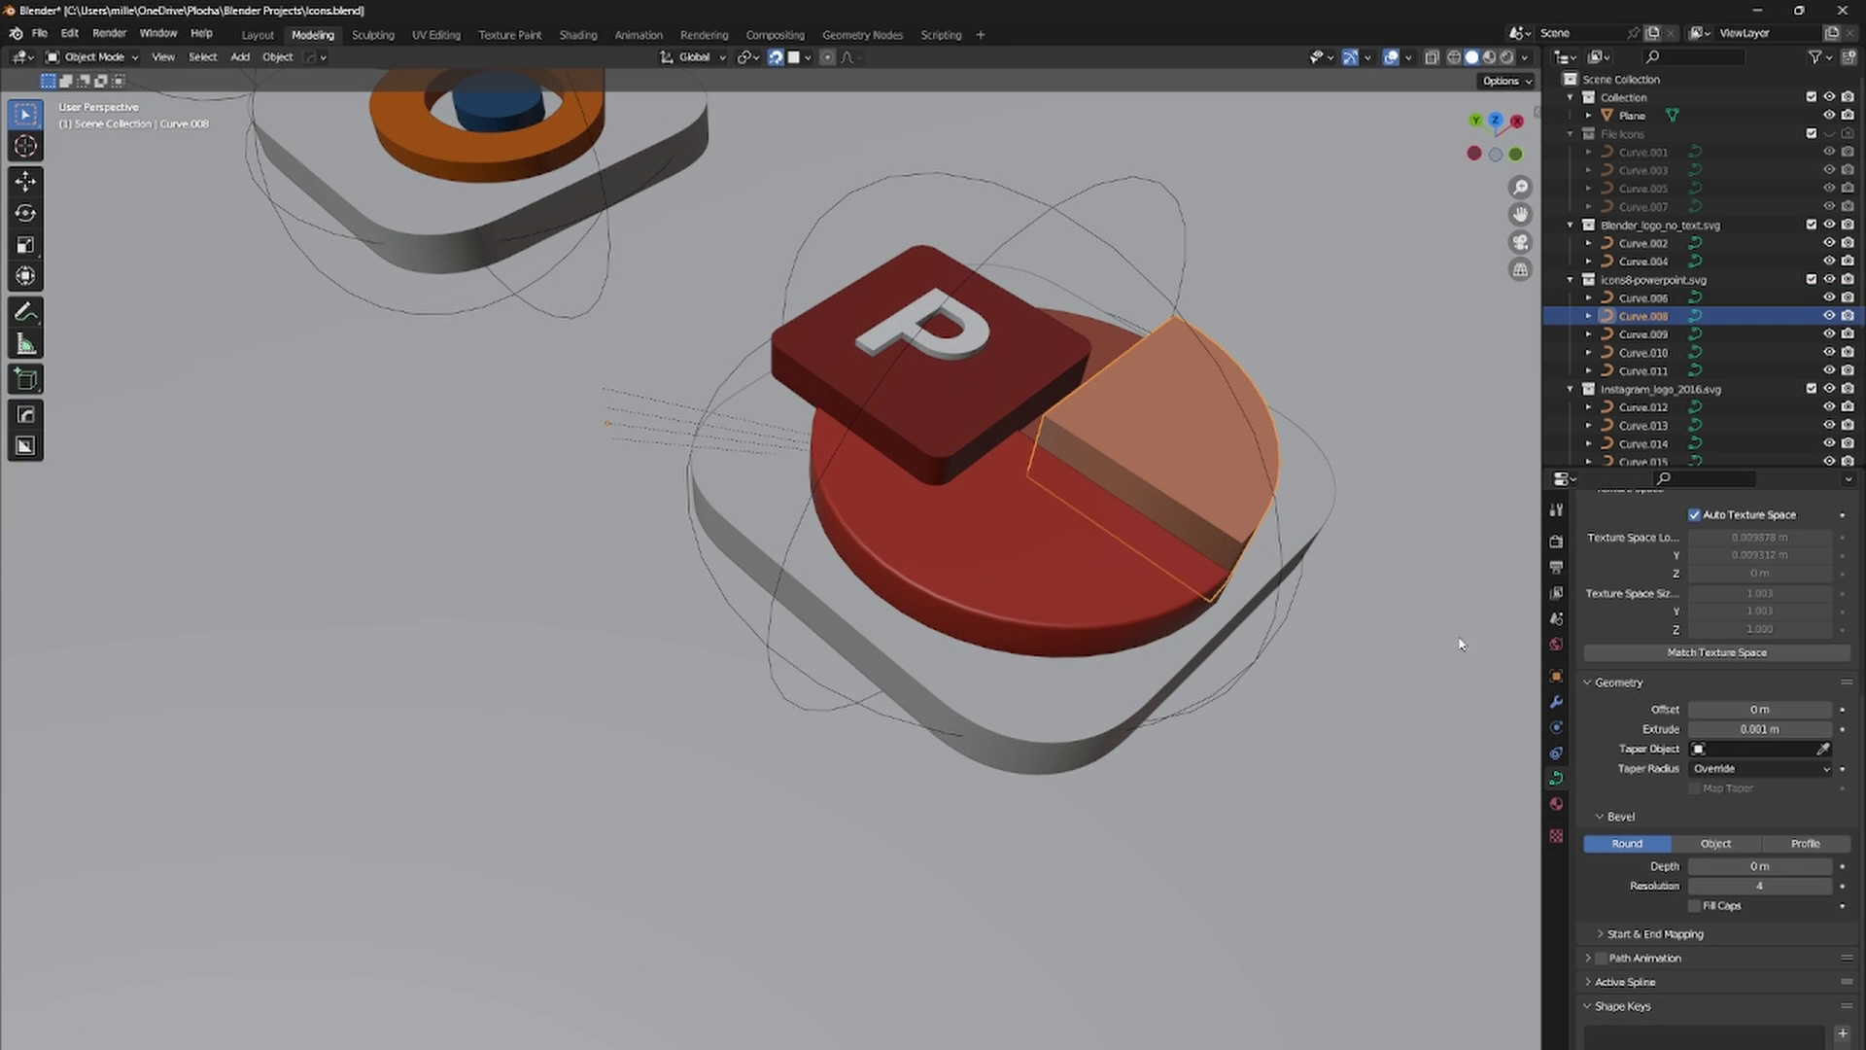
pyautogui.click(1010, 396)
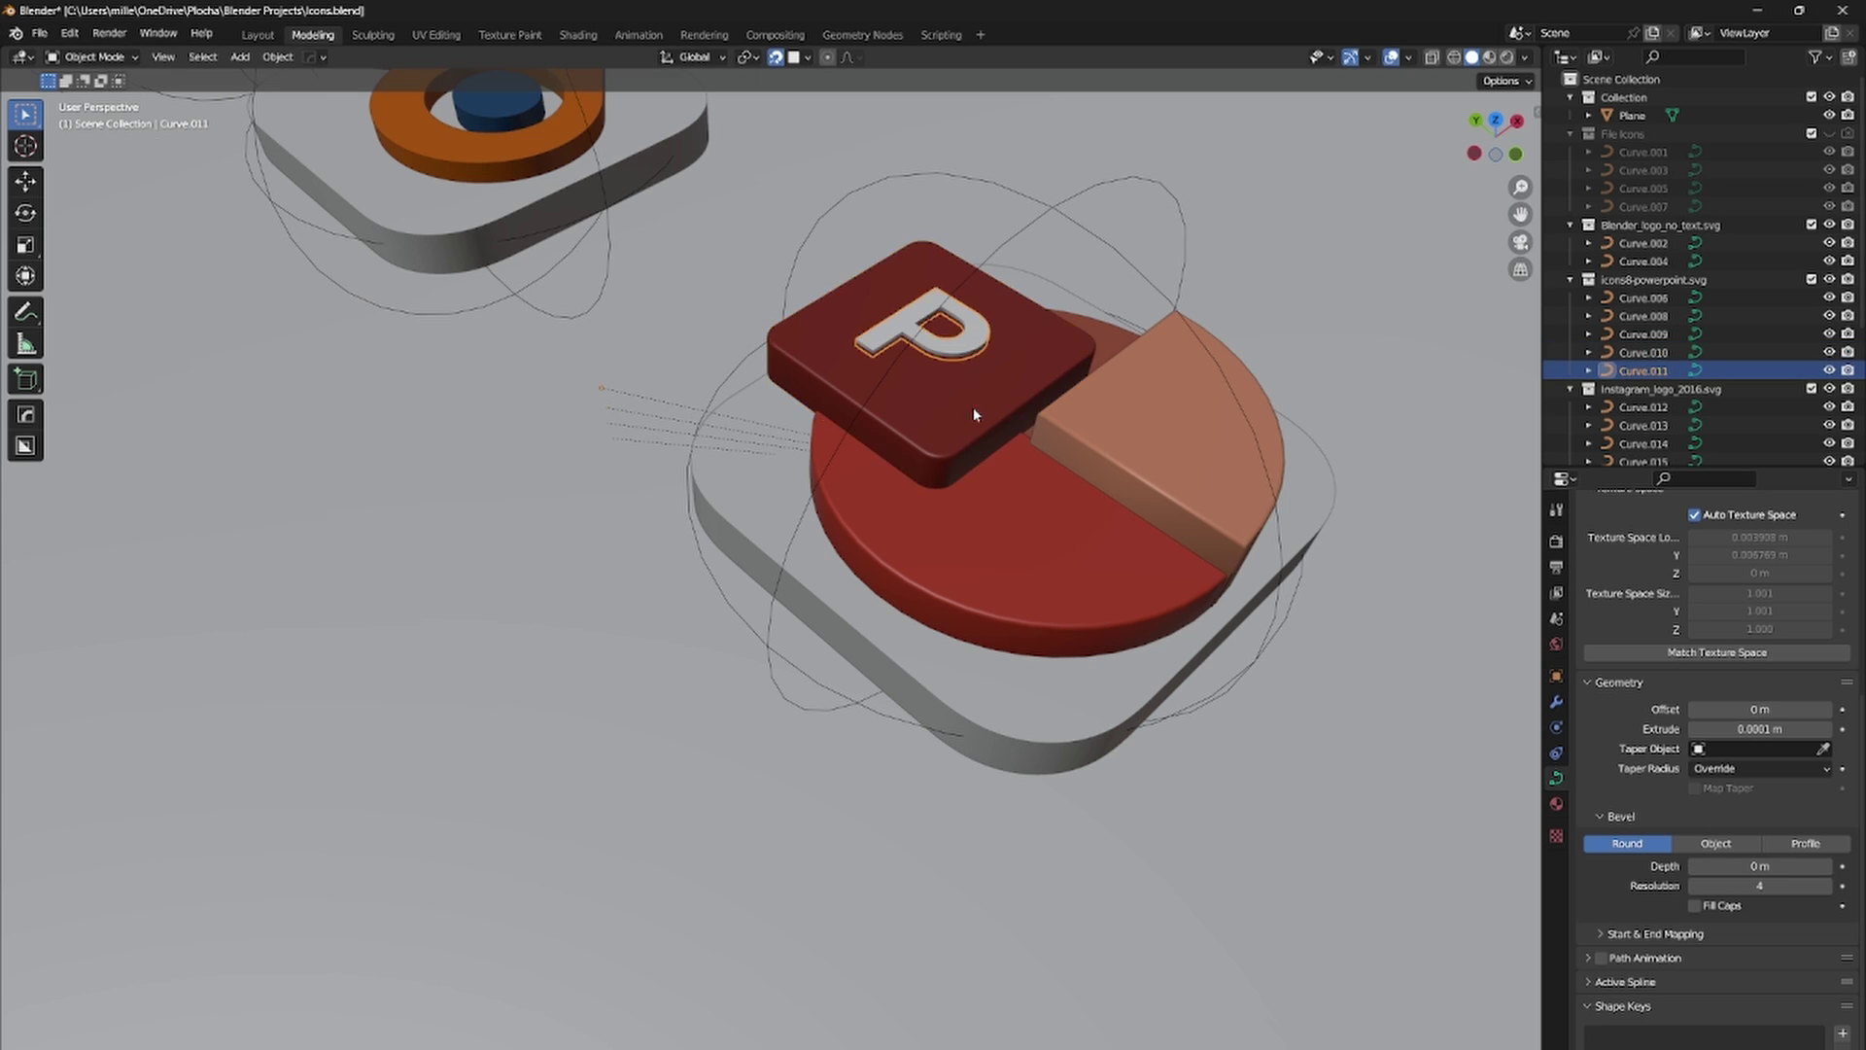
# Step: Adjust the PowerPoint letter P along Z and bevel it with a depth of 0.0001 m
pyautogui.click(980, 341)
pyautogui.scroll(4, 975, 417)
pyautogui.keyDown('shift'); pyautogui.moveTo(975, 417); pyautogui.dragTo(897, 563, button='middle'); pyautogui.keyUp('shift')
pyautogui.press('g')
pyautogui.press('z')
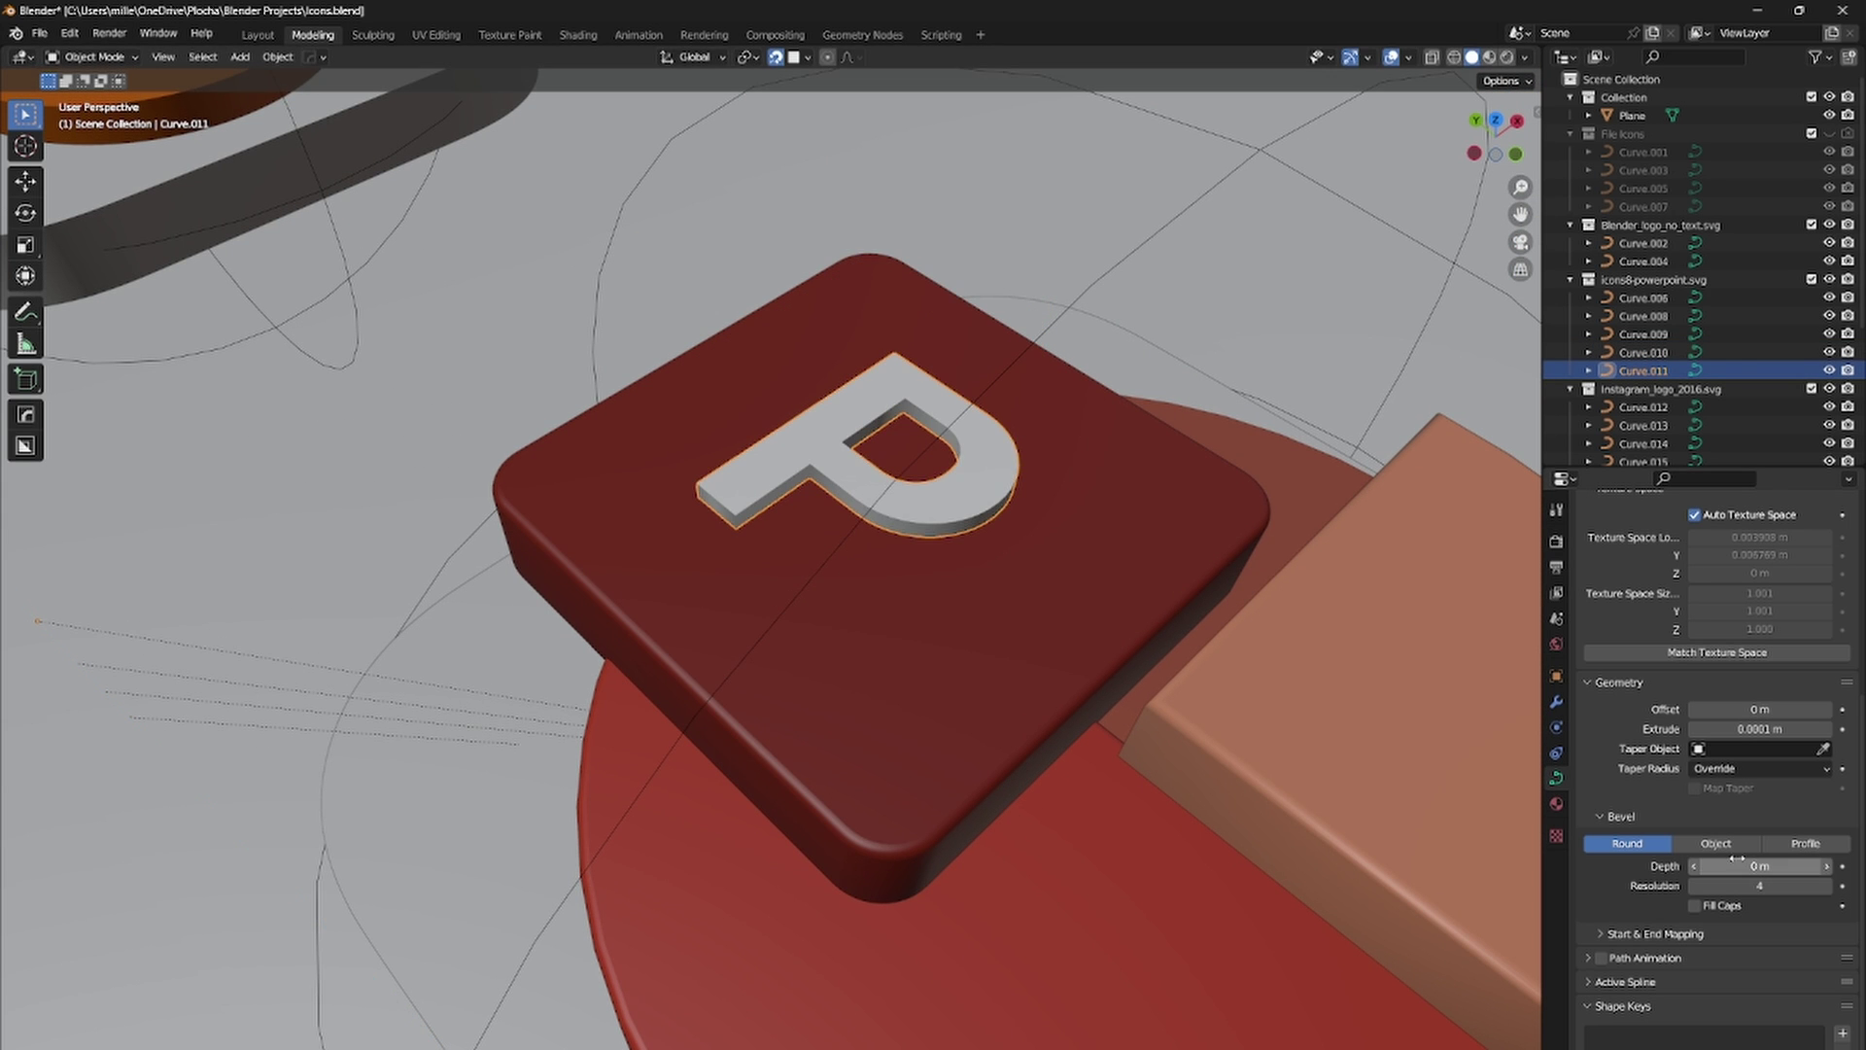
pyautogui.write('0.0001 m')
pyautogui.moveTo(948, 544); pyautogui.dragTo(800, 616, button='middle')
pyautogui.scroll(4, 813, 634)
pyautogui.scroll(-9, 769, 609)
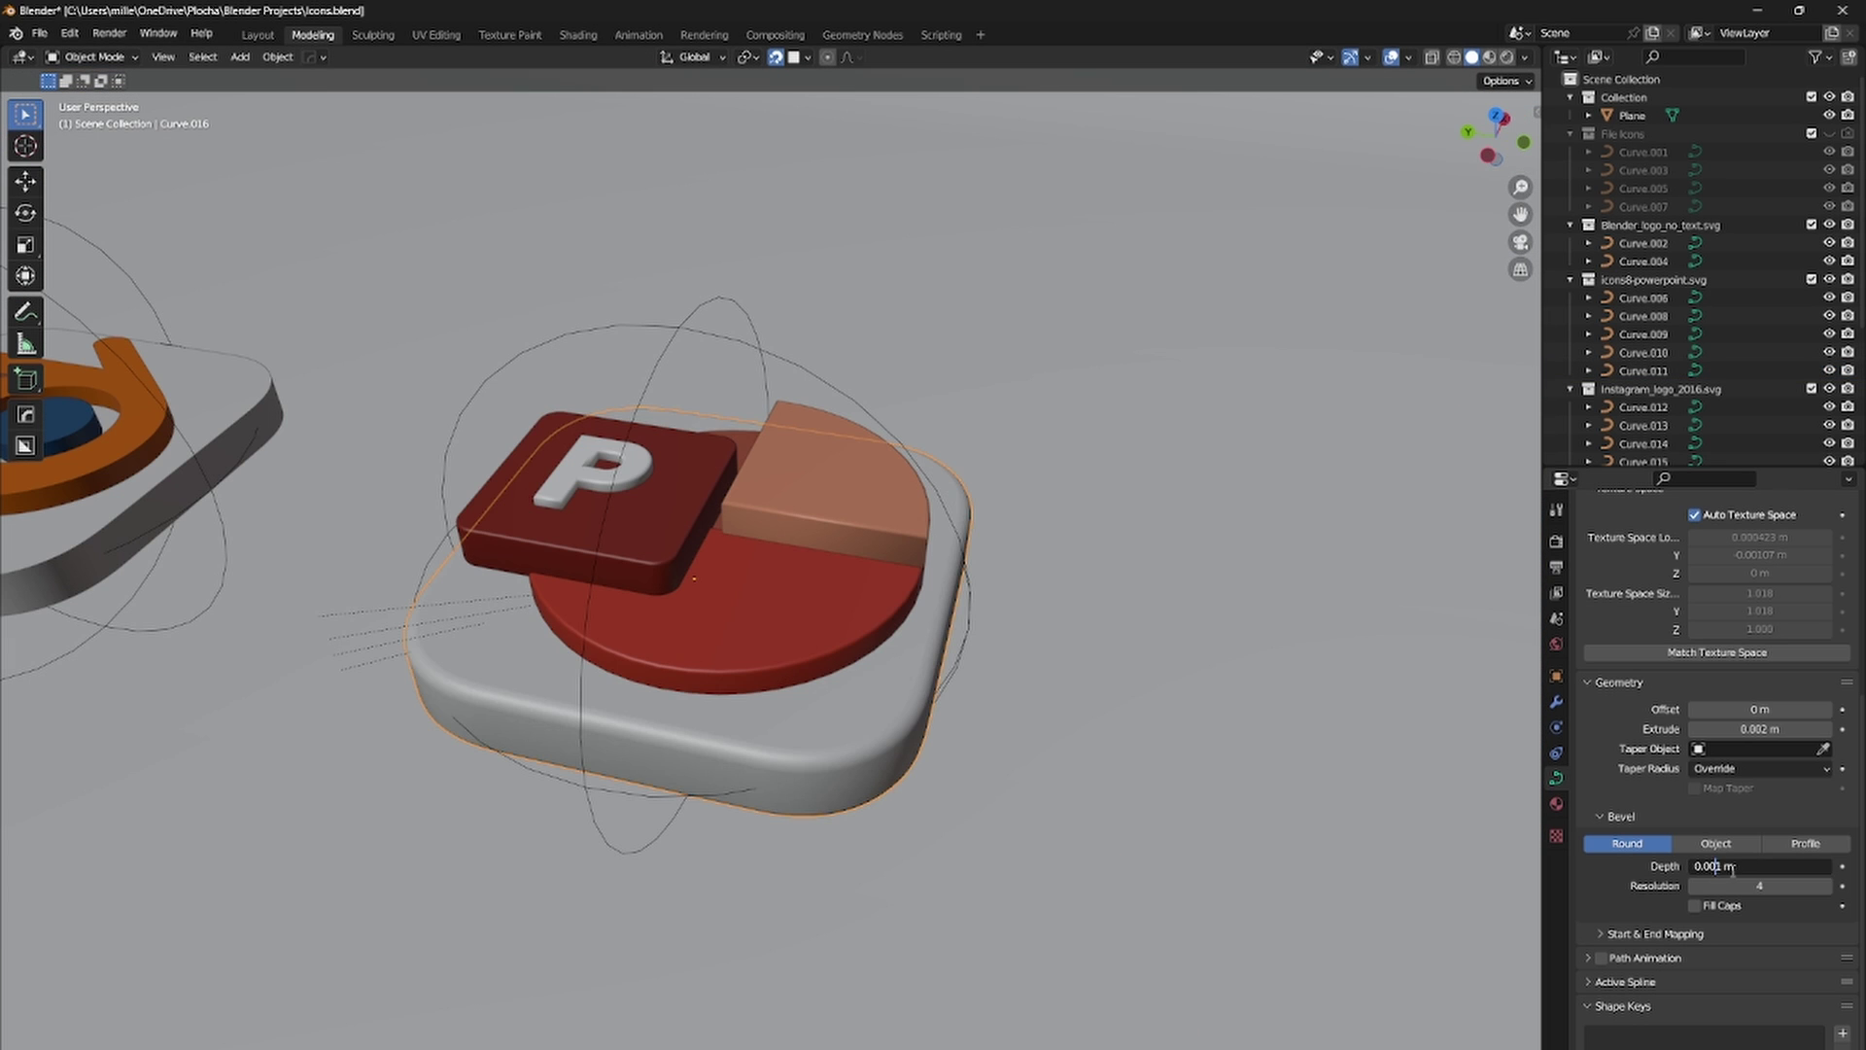
# Step: Set the bevel depth of the PowerPoint icon's rounded base to 0.0002 m
pyautogui.write('0.0002')
pyautogui.press('Return')
pyautogui.scroll(-3, 1405, 603)
# Step: Bevel the Blender icon's rounded base with a depth of 0.0003 m
pyautogui.click(549, 529)
pyautogui.scroll(3, 549, 486)
pyautogui.click(1507, 788)
pyautogui.scroll(6, 1728, 972)
pyautogui.scroll(-5, 1745, 1014)
pyautogui.moveTo(1750, 924); pyautogui.dragTo(1771, 924)
pyautogui.click(1759, 925)
pyautogui.write('1')
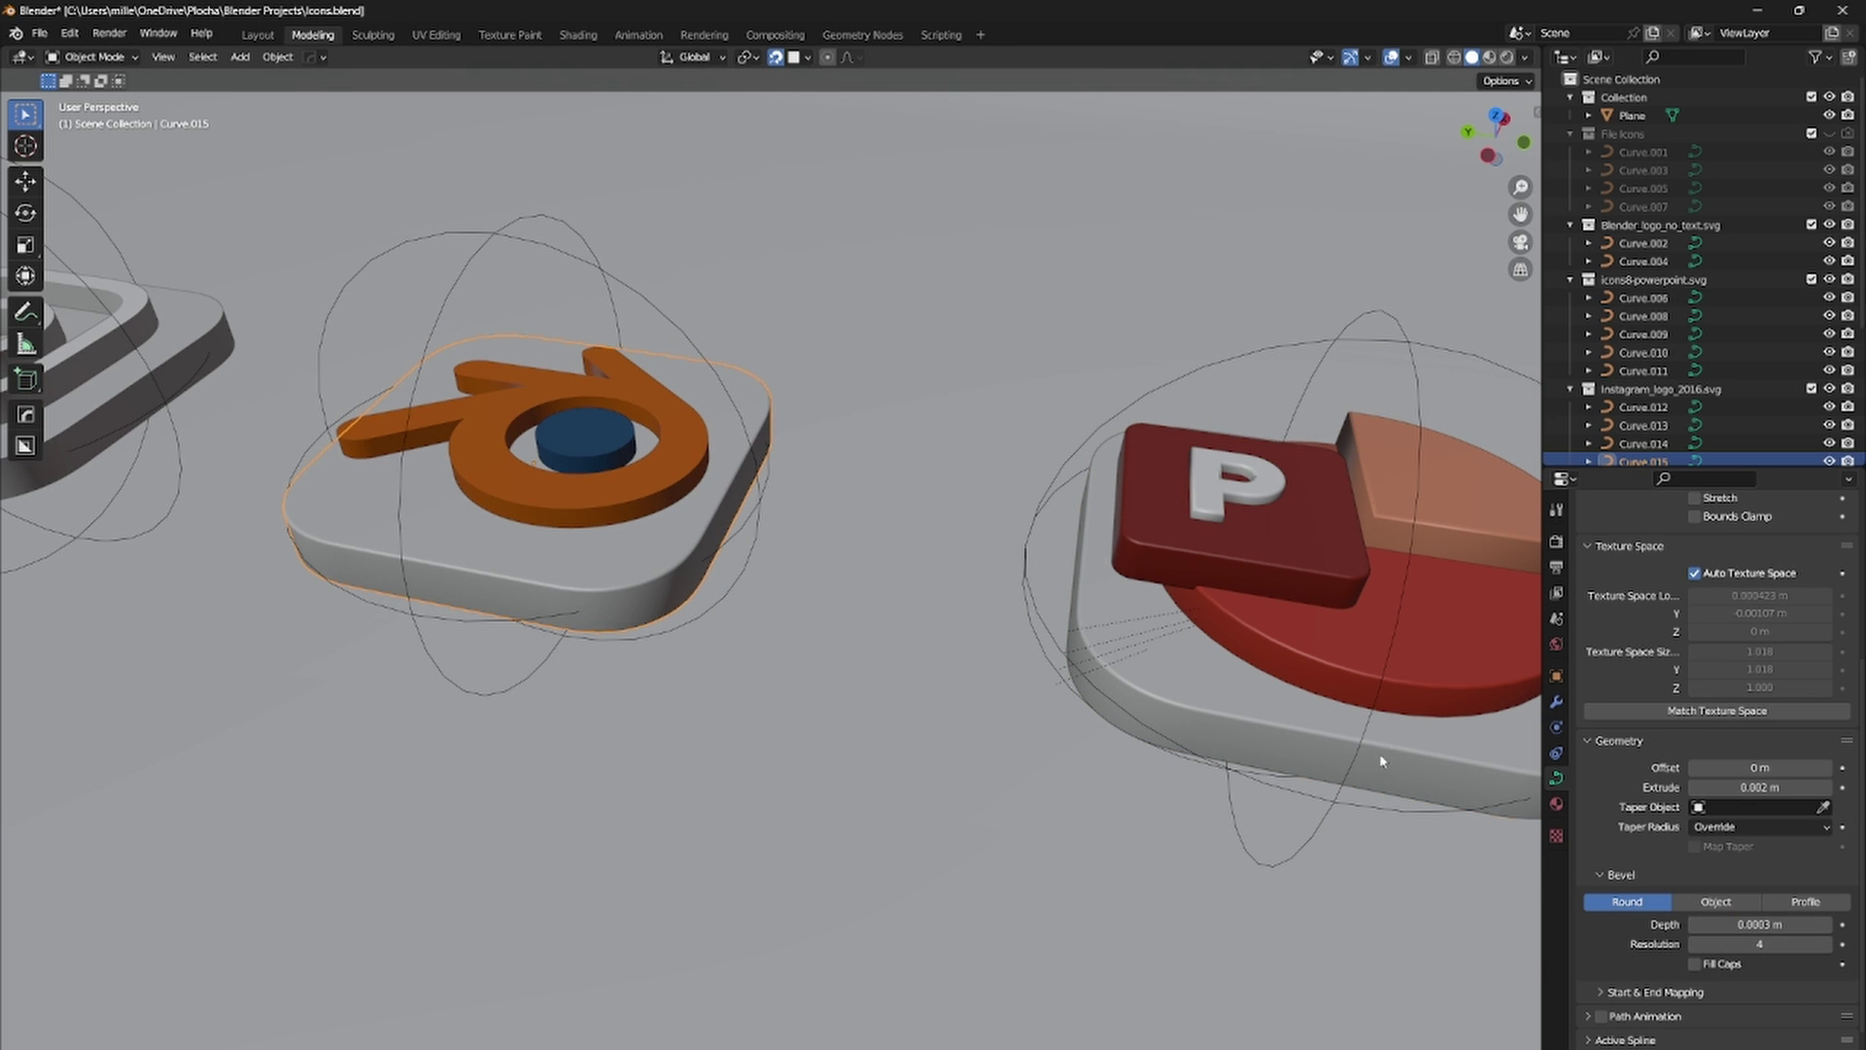
pyautogui.scroll(-5, 777, 486)
pyautogui.moveTo(584, 583); pyautogui.dragTo(625, 632, button='middle')
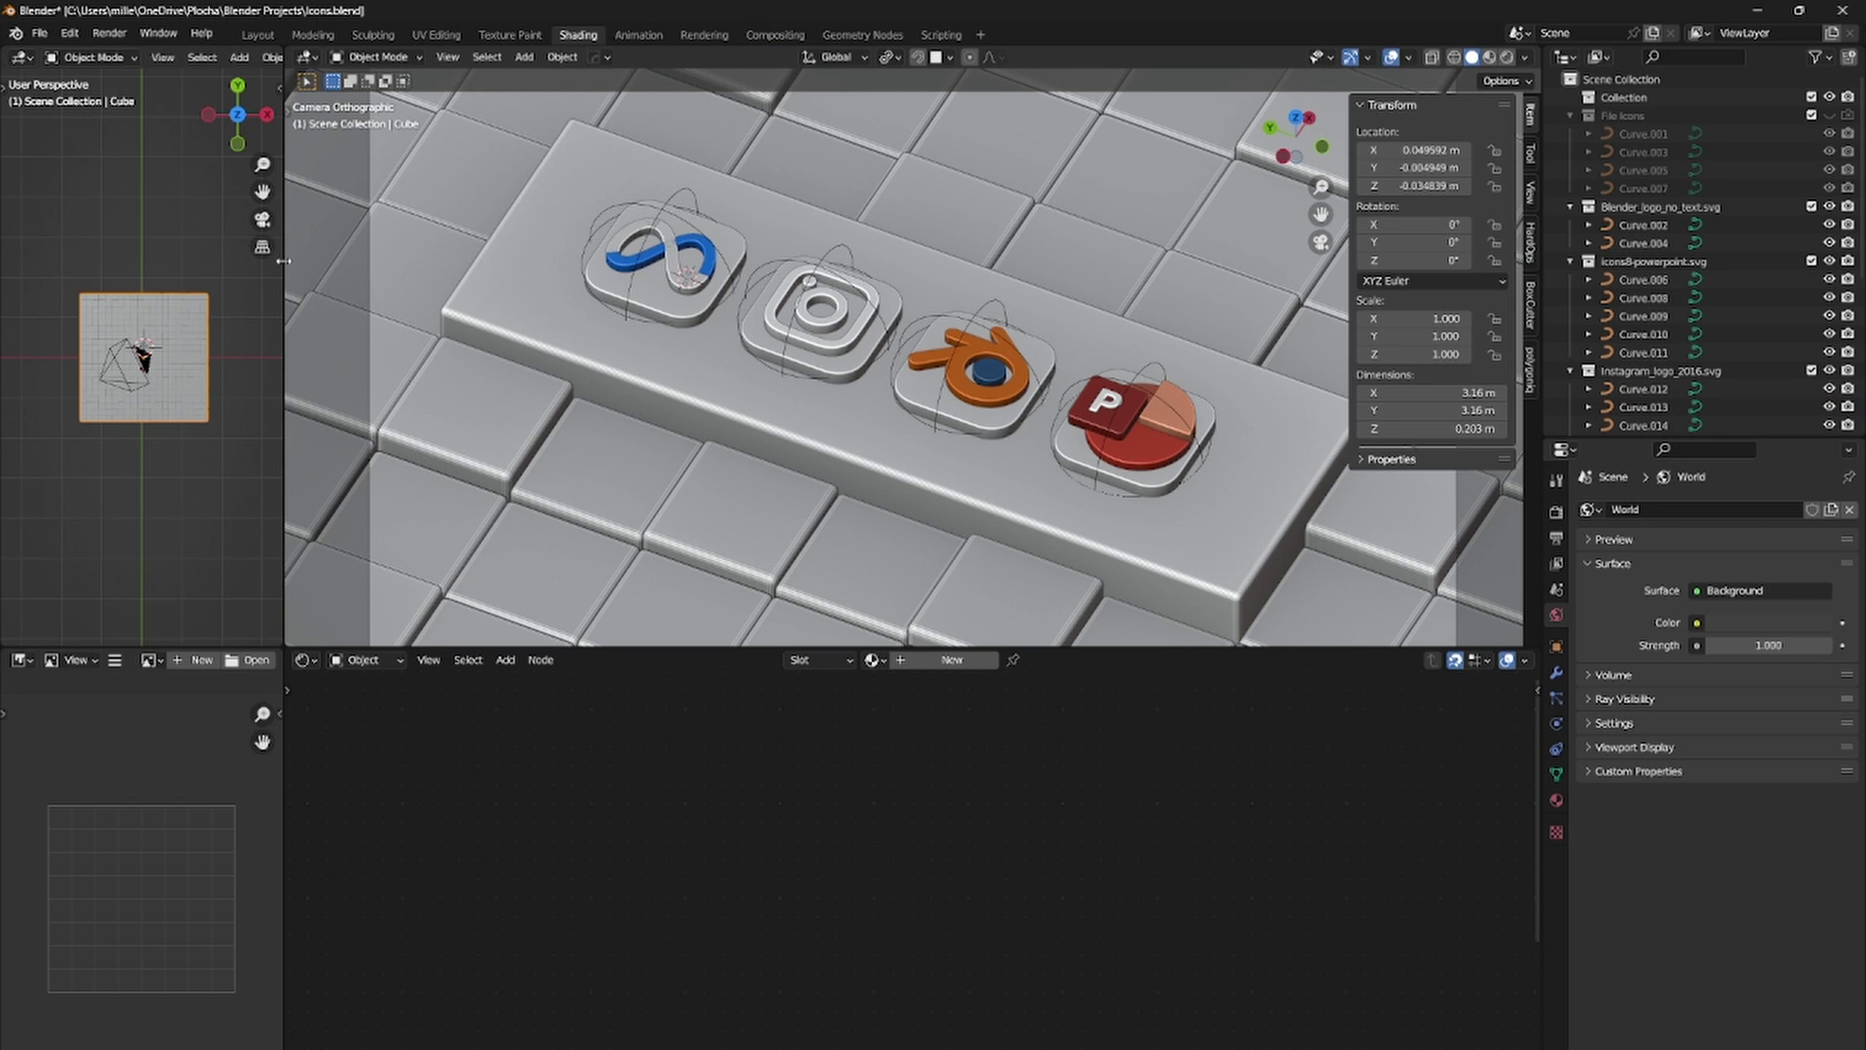
# Step: Widen the secondary 3D viewport and show the camera view there in rendered shading with the built-in environment lighting
pyautogui.moveTo(283, 261); pyautogui.dragTo(655, 261)
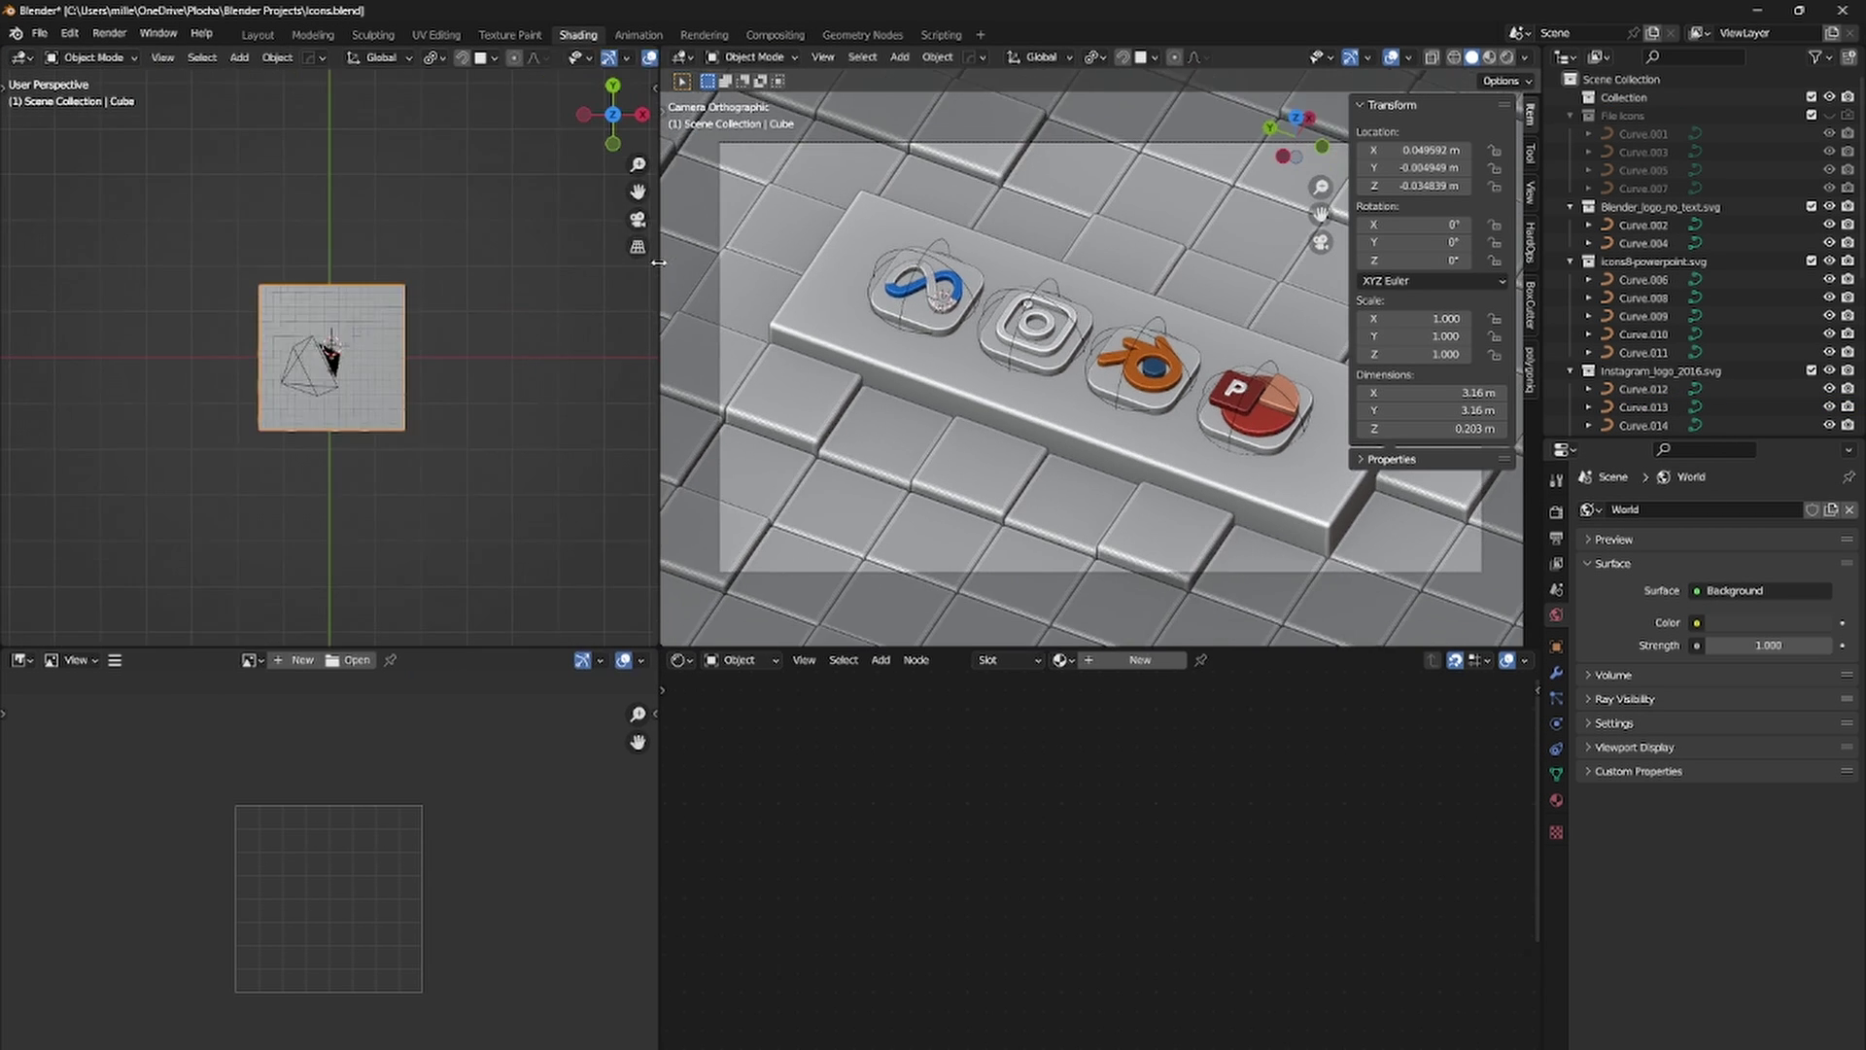
pyautogui.scroll(-4, 583, 58)
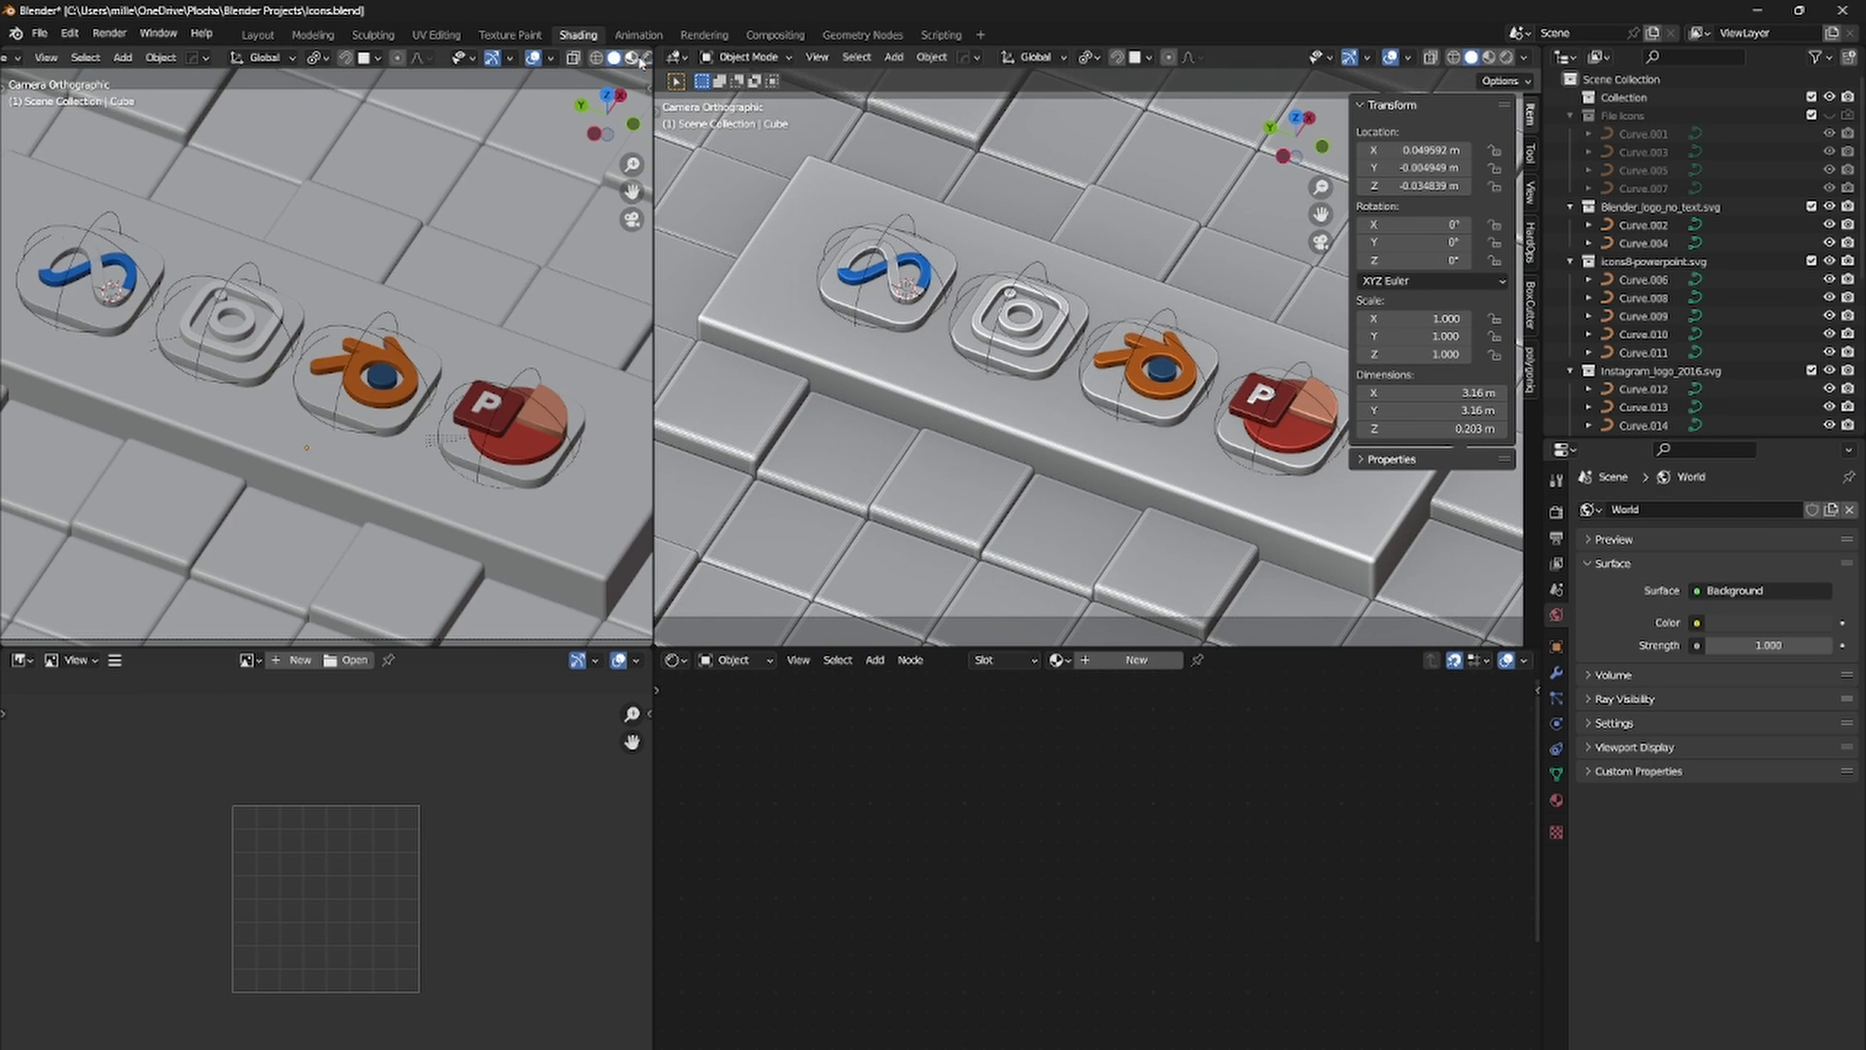
pyautogui.click(619, 58)
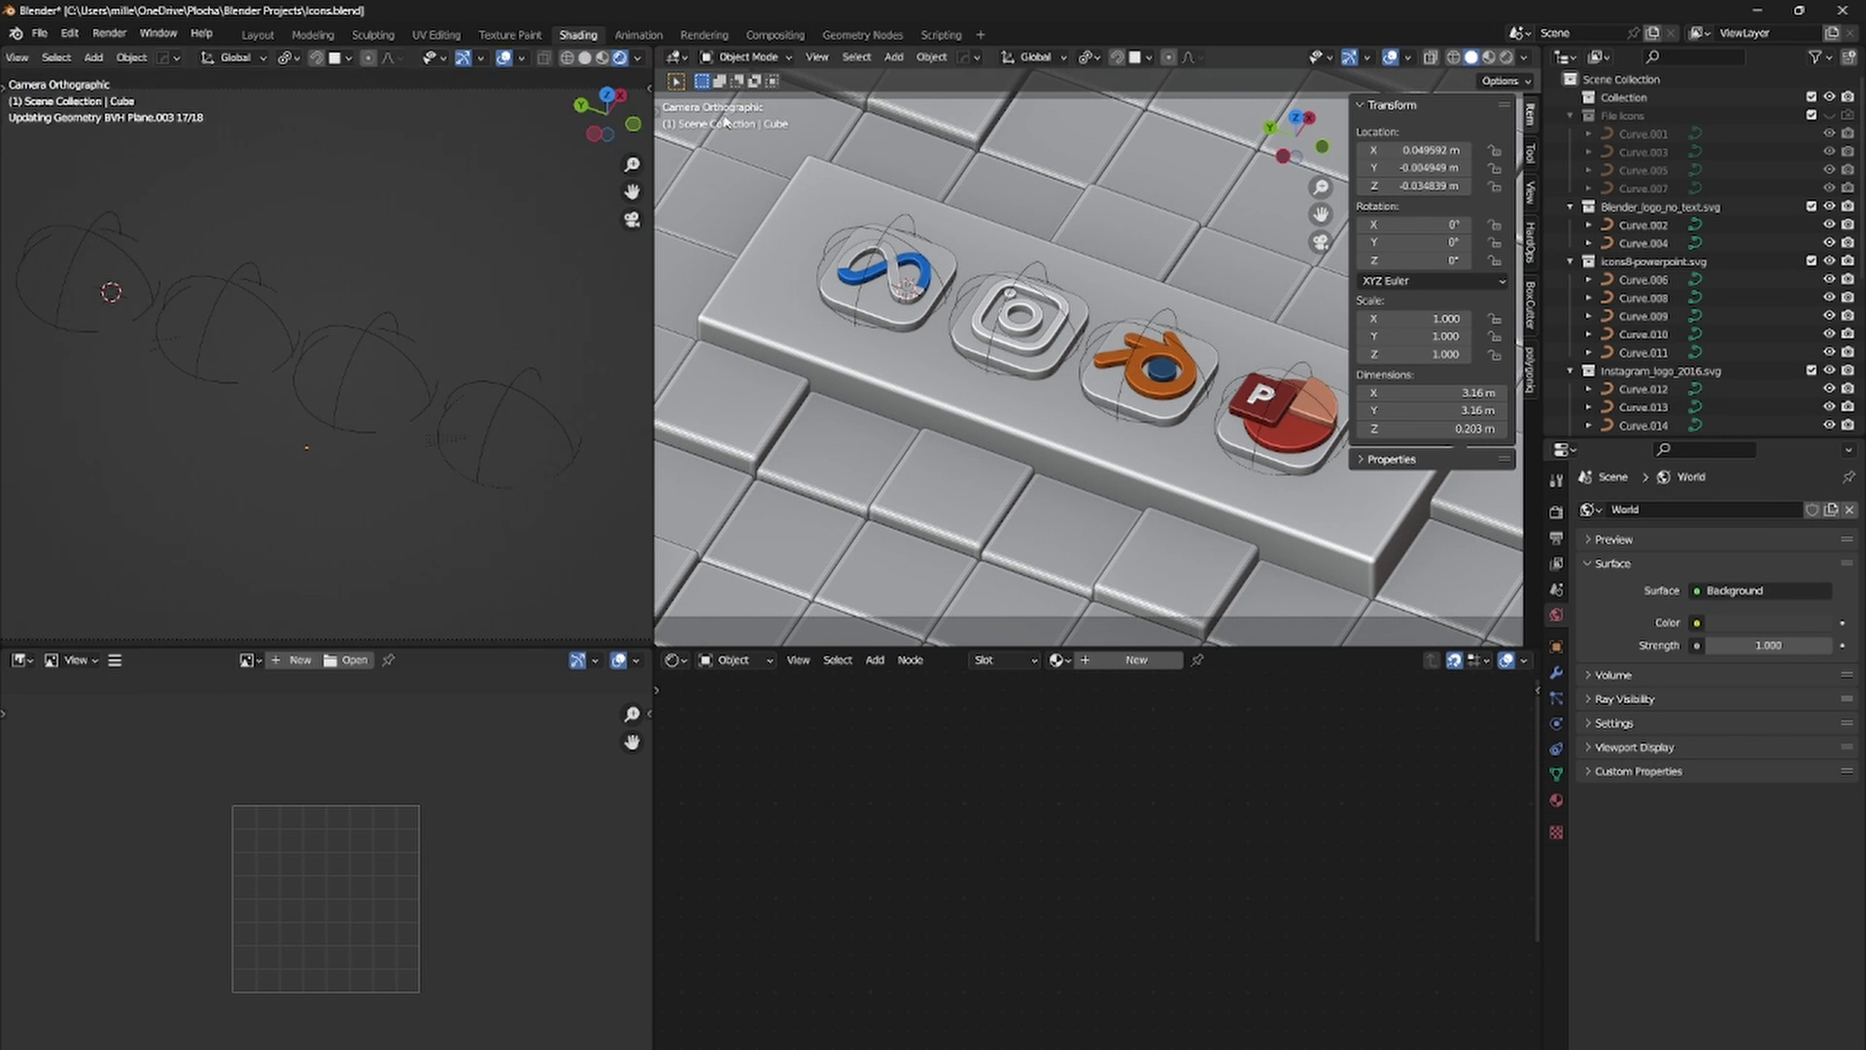
pyautogui.click(637, 58)
pyautogui.click(572, 163)
# Step: Enable nodes on the PowerPoint square's material and set its base colour to a bright orange-red
pyautogui.click(1276, 418)
pyautogui.keyDown('shift'); pyautogui.moveTo(1214, 398); pyautogui.dragTo(1130, 373, button='middle'); pyautogui.keyUp('shift')
pyautogui.scroll(4, 1131, 371)
pyautogui.scroll(12, 1121, 793)
pyautogui.click(1149, 773)
pyautogui.click(1309, 637)
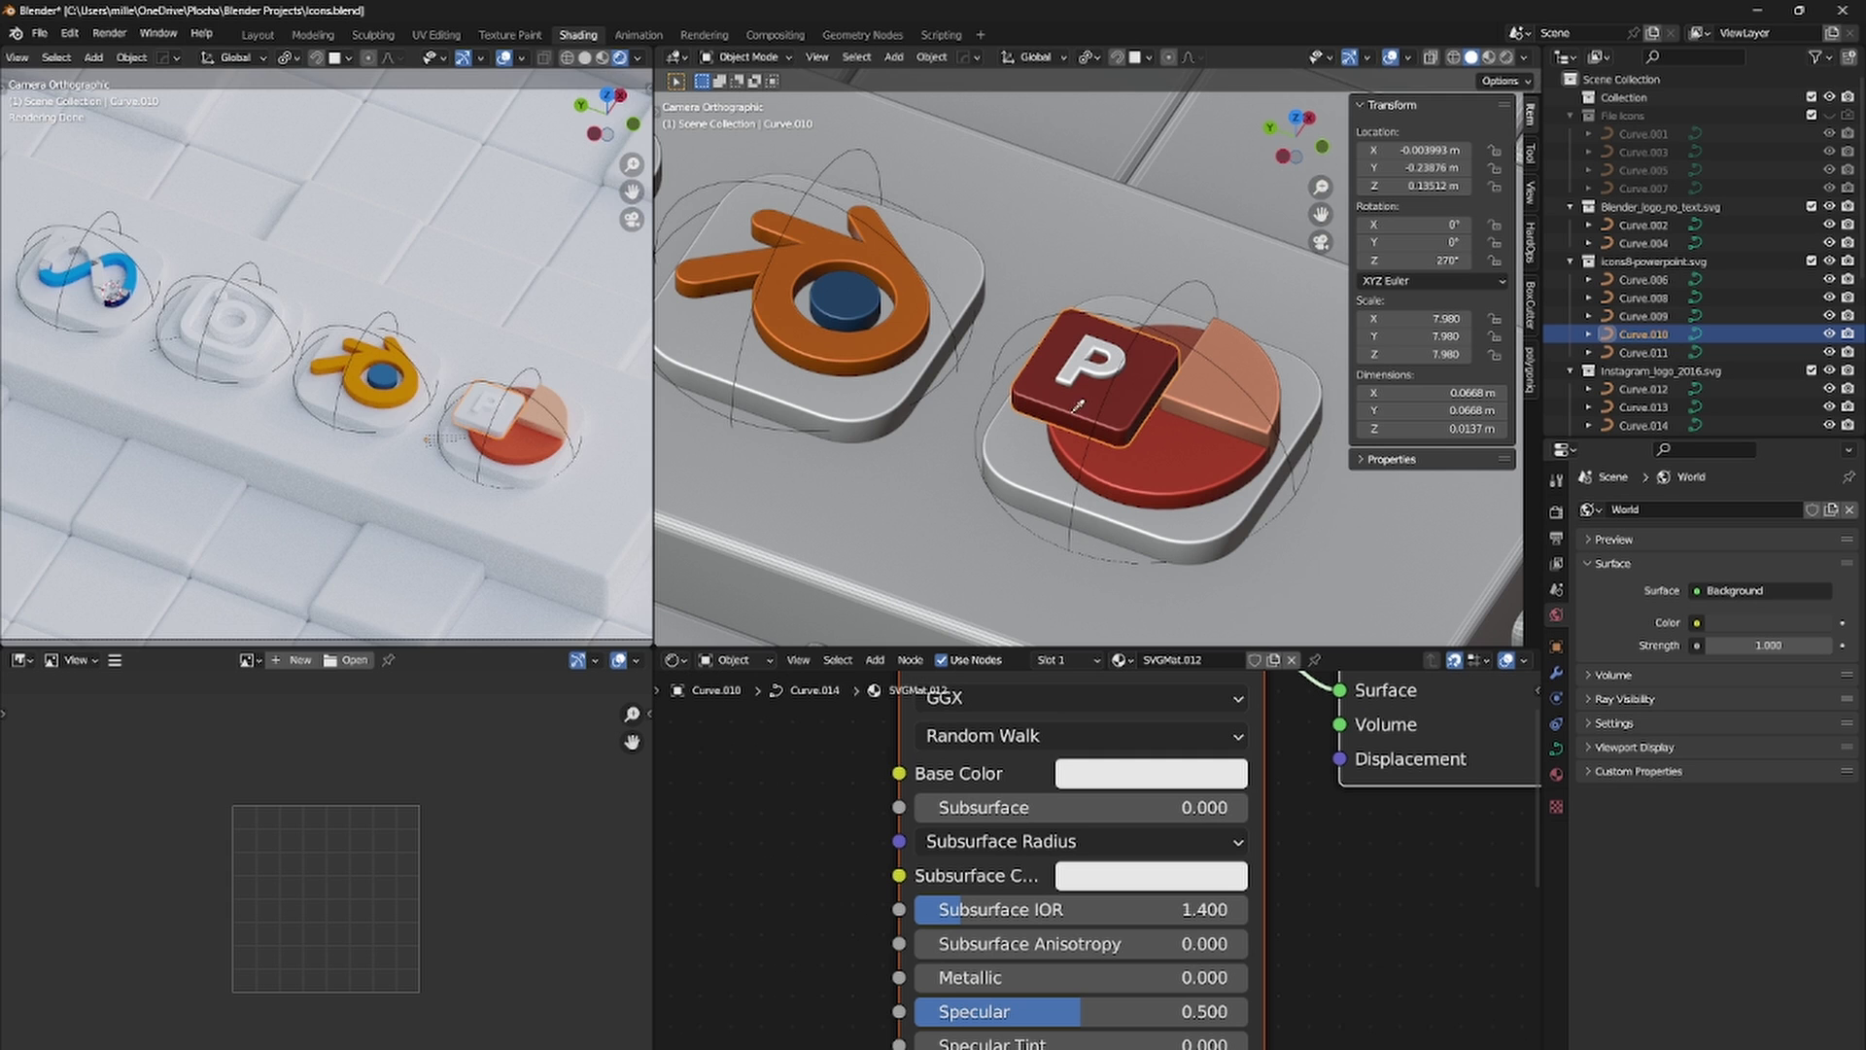
pyautogui.click(1125, 778)
pyautogui.moveTo(1105, 697); pyautogui.dragTo(1281, 667)
# Step: Enable nodes on the PowerPoint logo's large half and sample its red from the viewport as base colour
pyautogui.click(1155, 472)
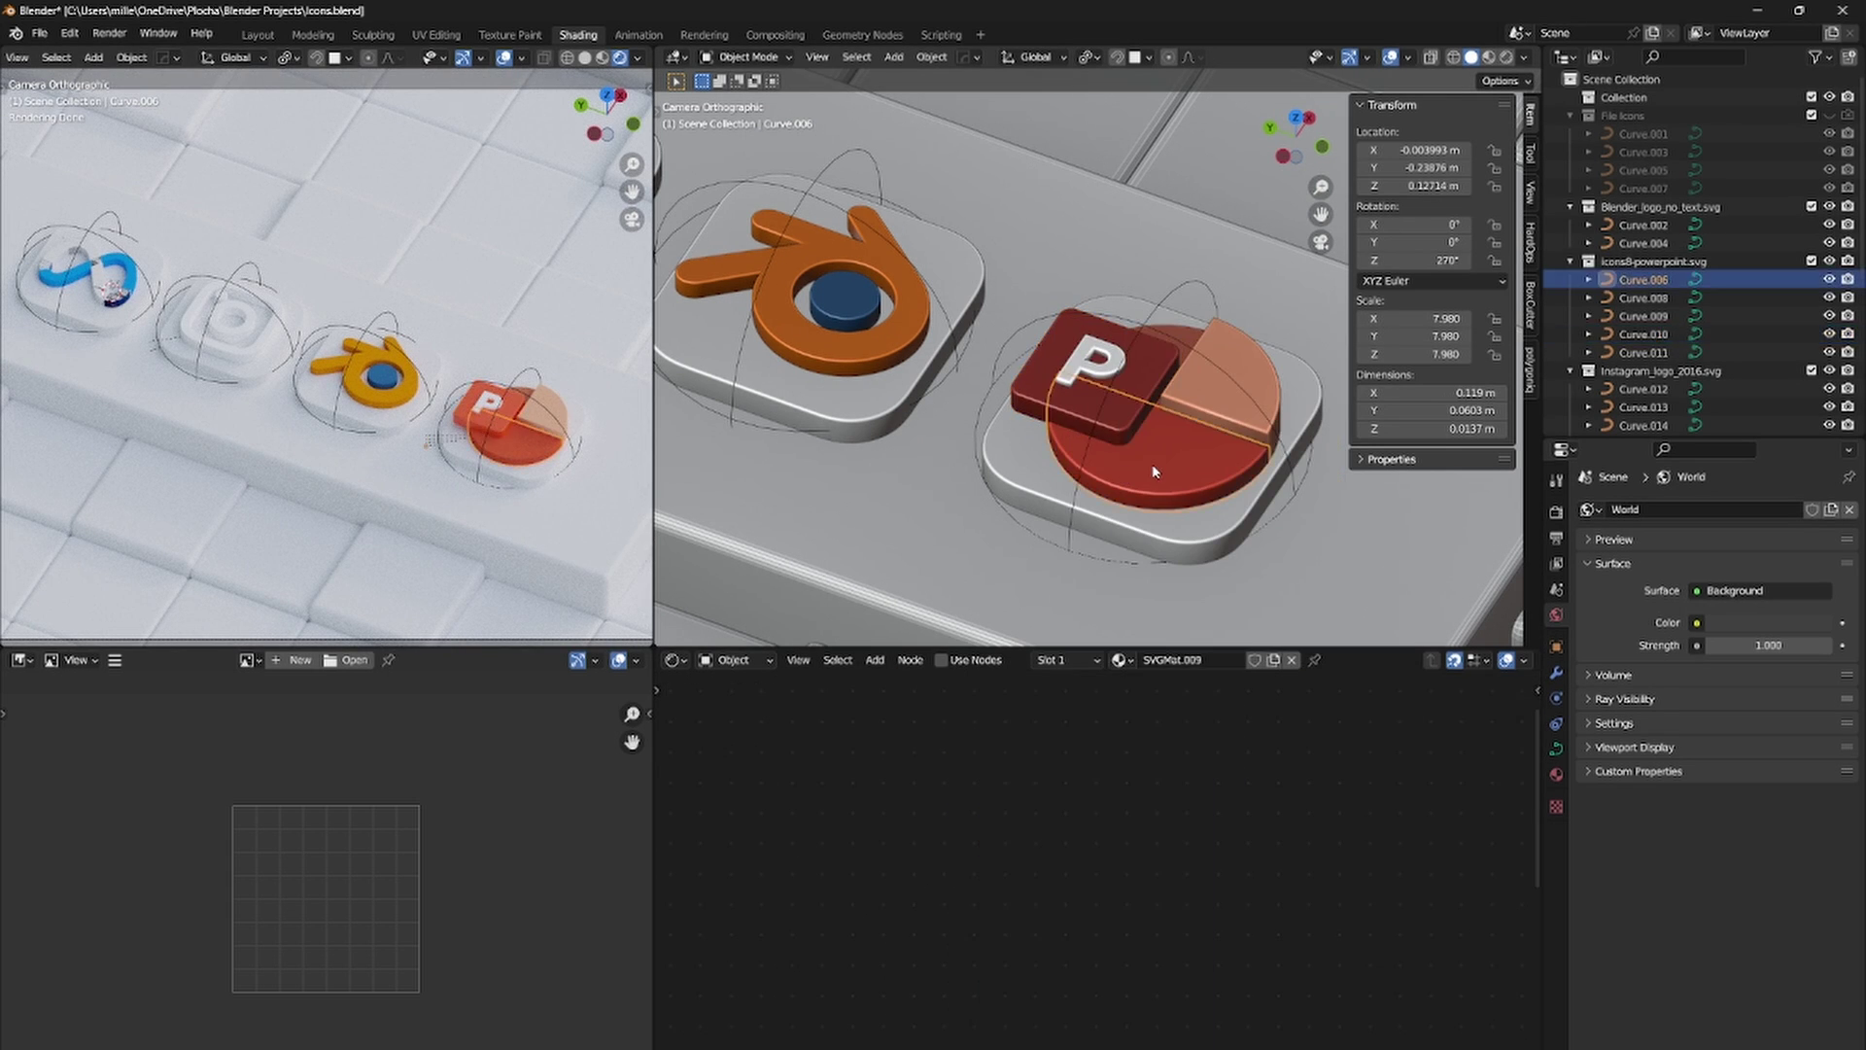
pyautogui.click(975, 660)
pyautogui.moveTo(1164, 765); pyautogui.dragTo(1144, 823, button='middle')
pyautogui.click(1149, 829)
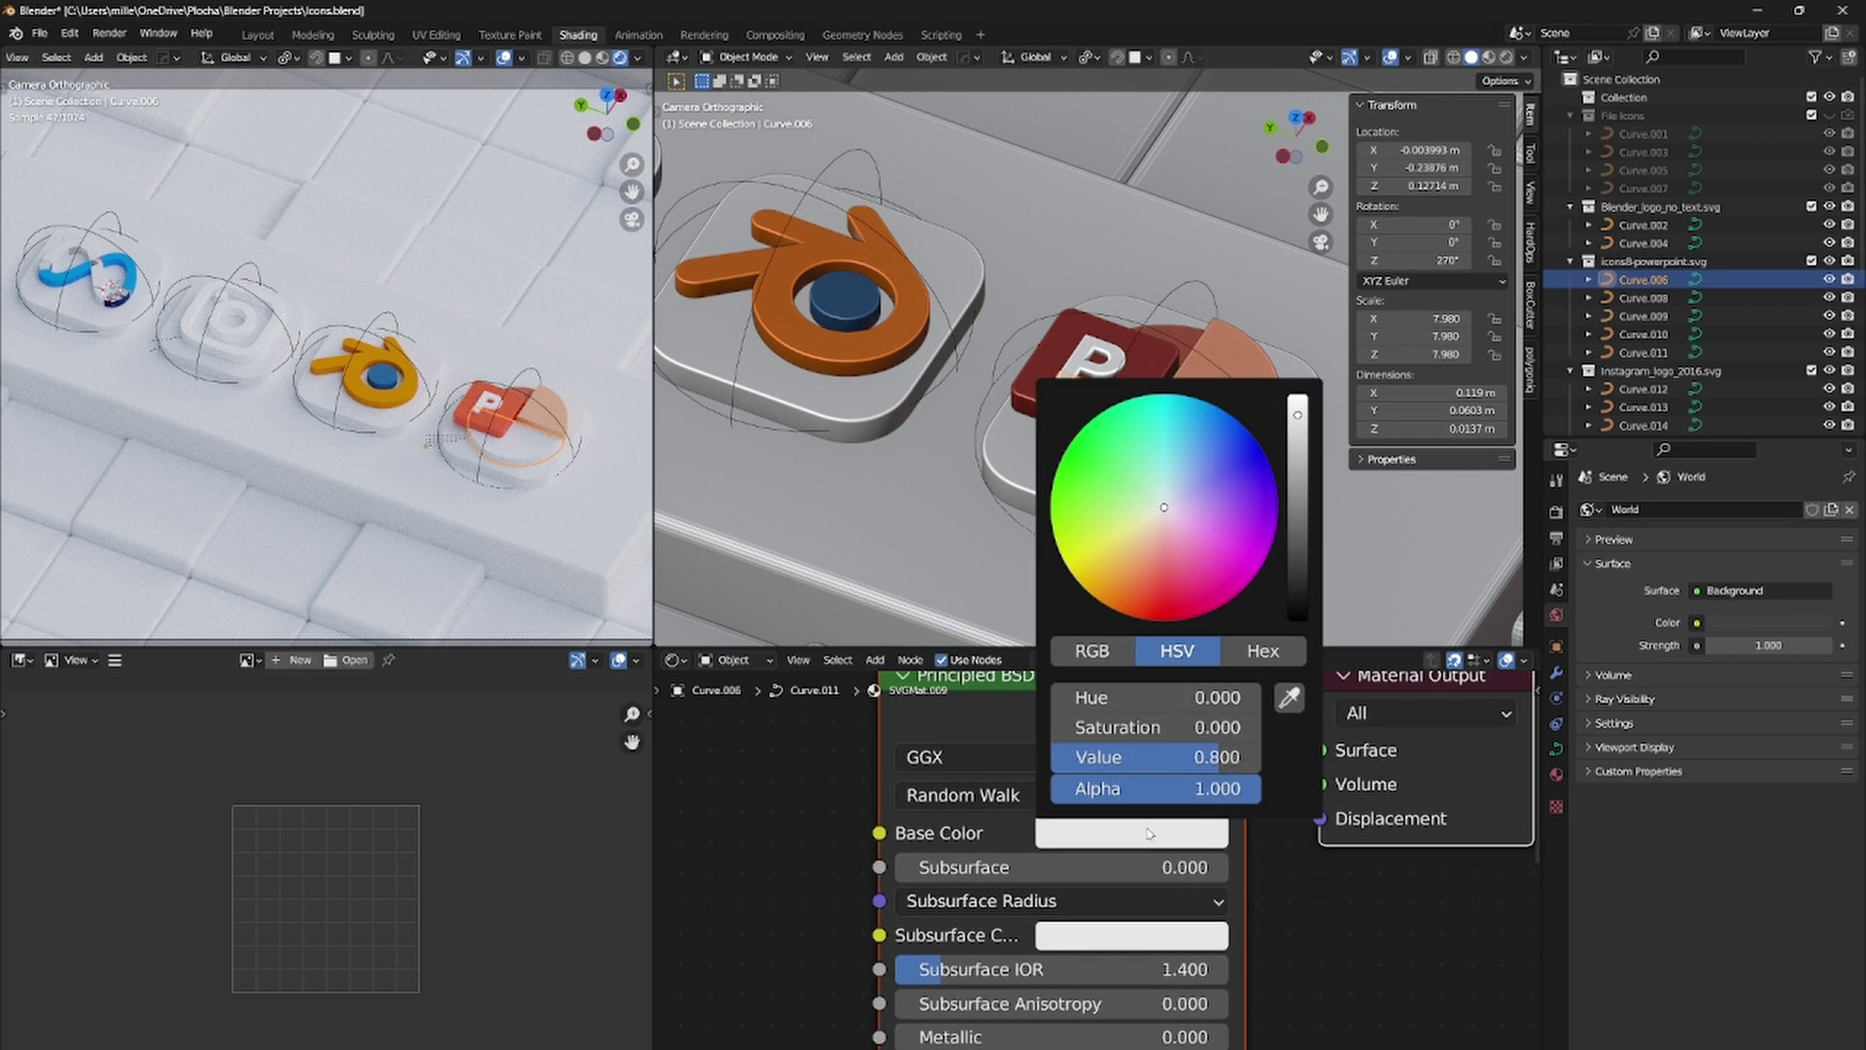
pyautogui.click(1288, 696)
pyautogui.click(1176, 441)
# Step: Set the base colour of the PowerPoint logo's peach slice to a saturated orange with hue 0.026
pyautogui.click(1147, 831)
pyautogui.moveTo(1159, 697); pyautogui.dragTo(1143, 700)
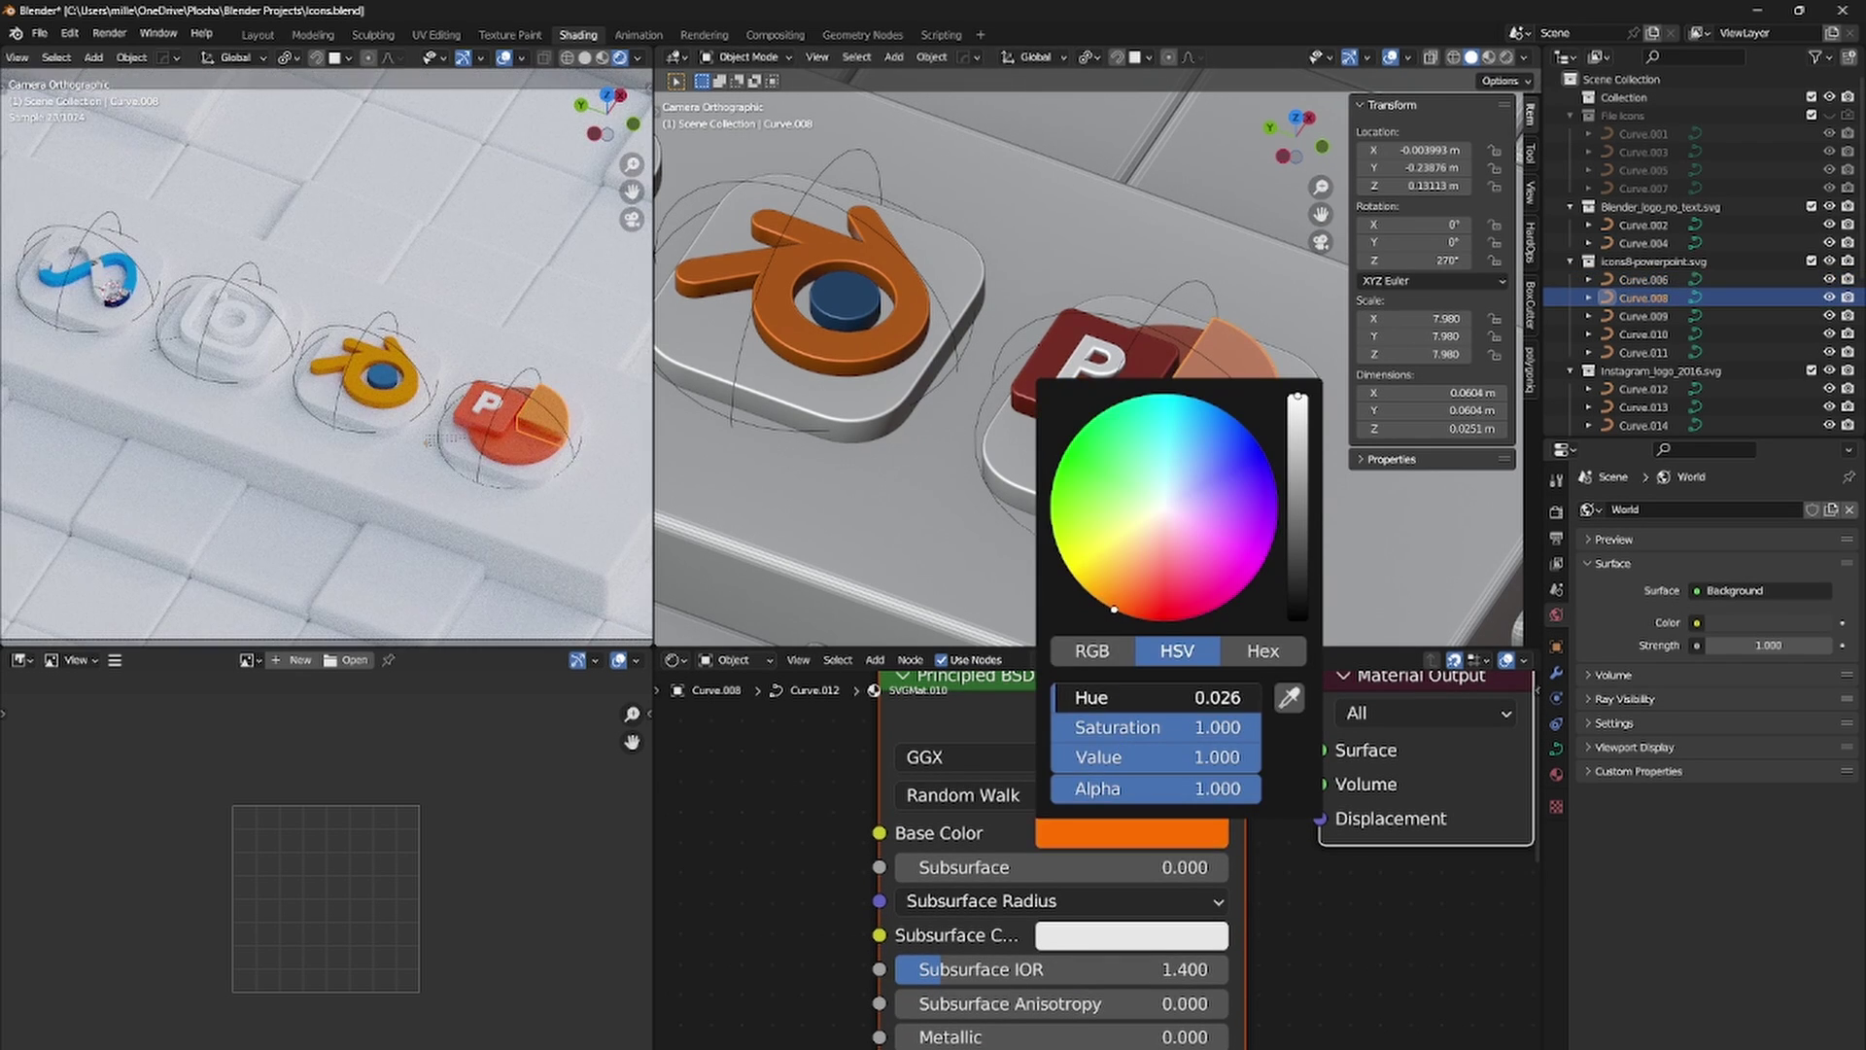
pyautogui.click(1170, 342)
pyautogui.click(1170, 343)
pyautogui.click(1163, 350)
pyautogui.click(1137, 824)
# Step: Select the slice partly hidden behind the PowerPoint square and sample the peach slice's colour as its base colour
pyautogui.click(1194, 327)
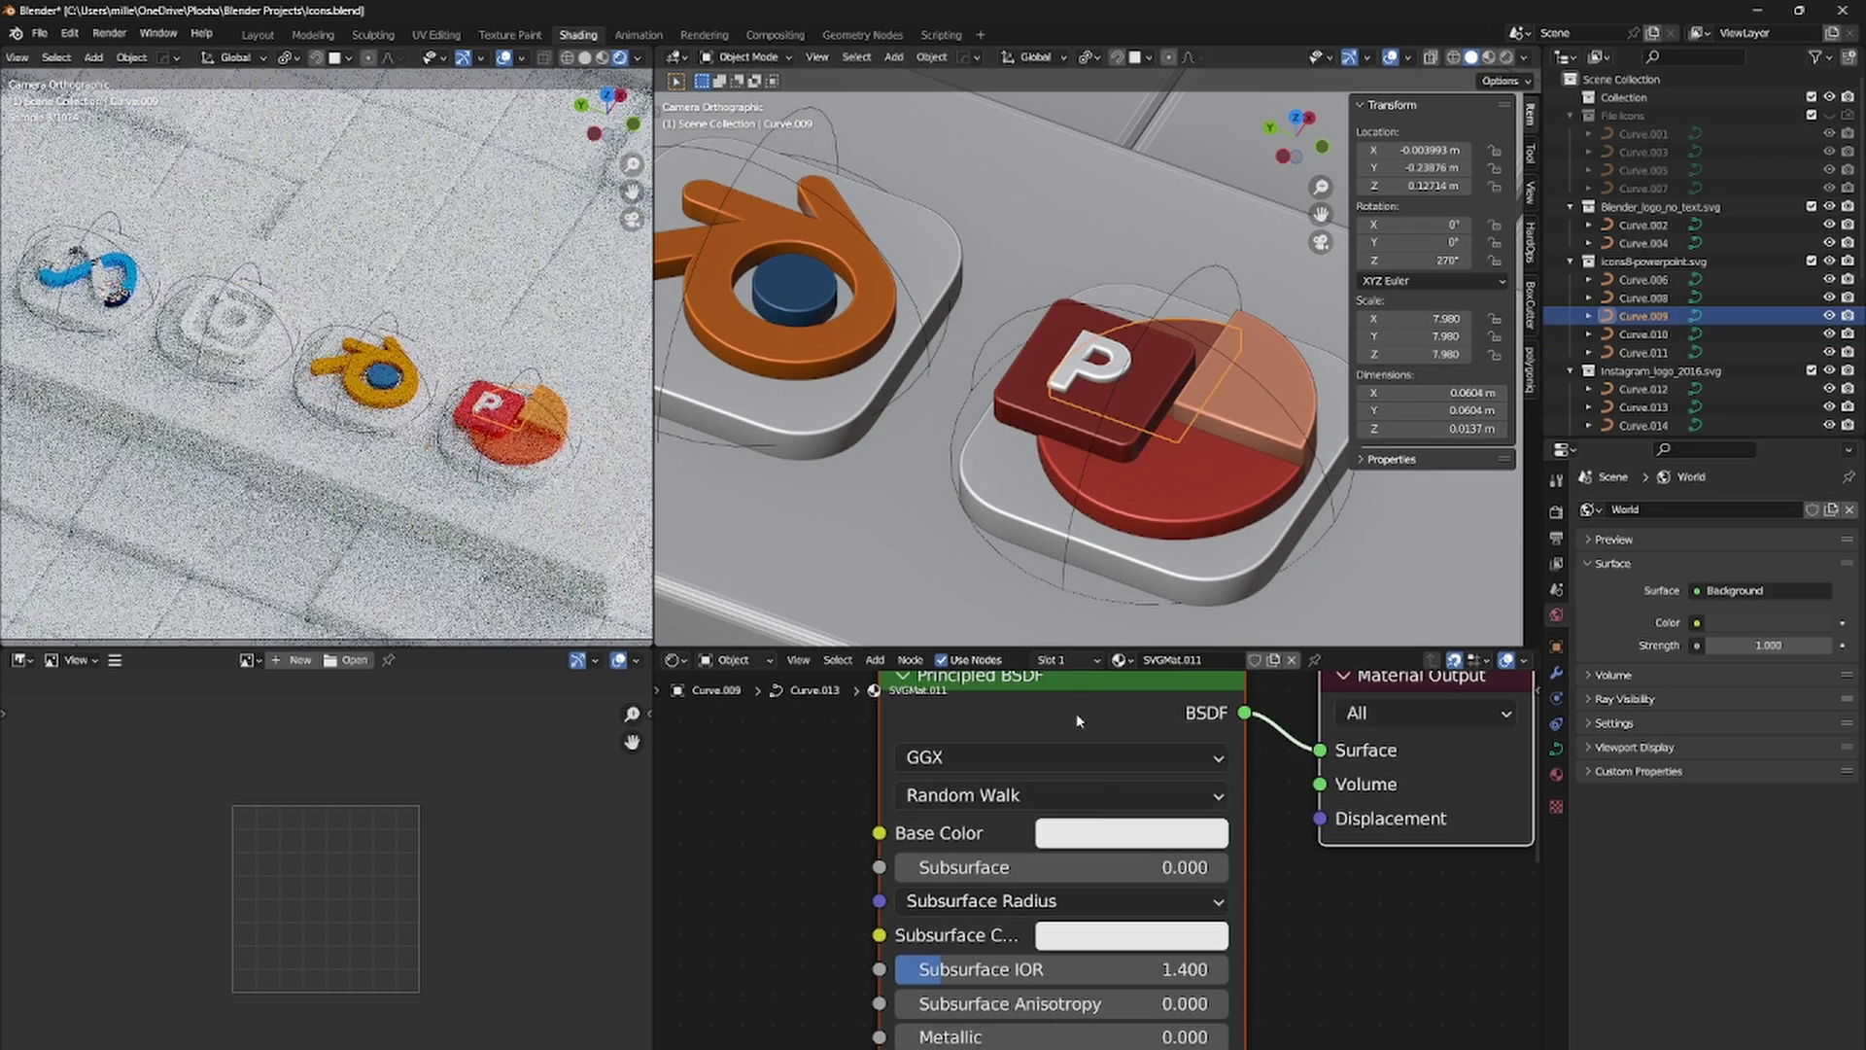
pyautogui.click(1133, 833)
pyautogui.click(1289, 697)
pyautogui.click(1254, 341)
pyautogui.click(1132, 833)
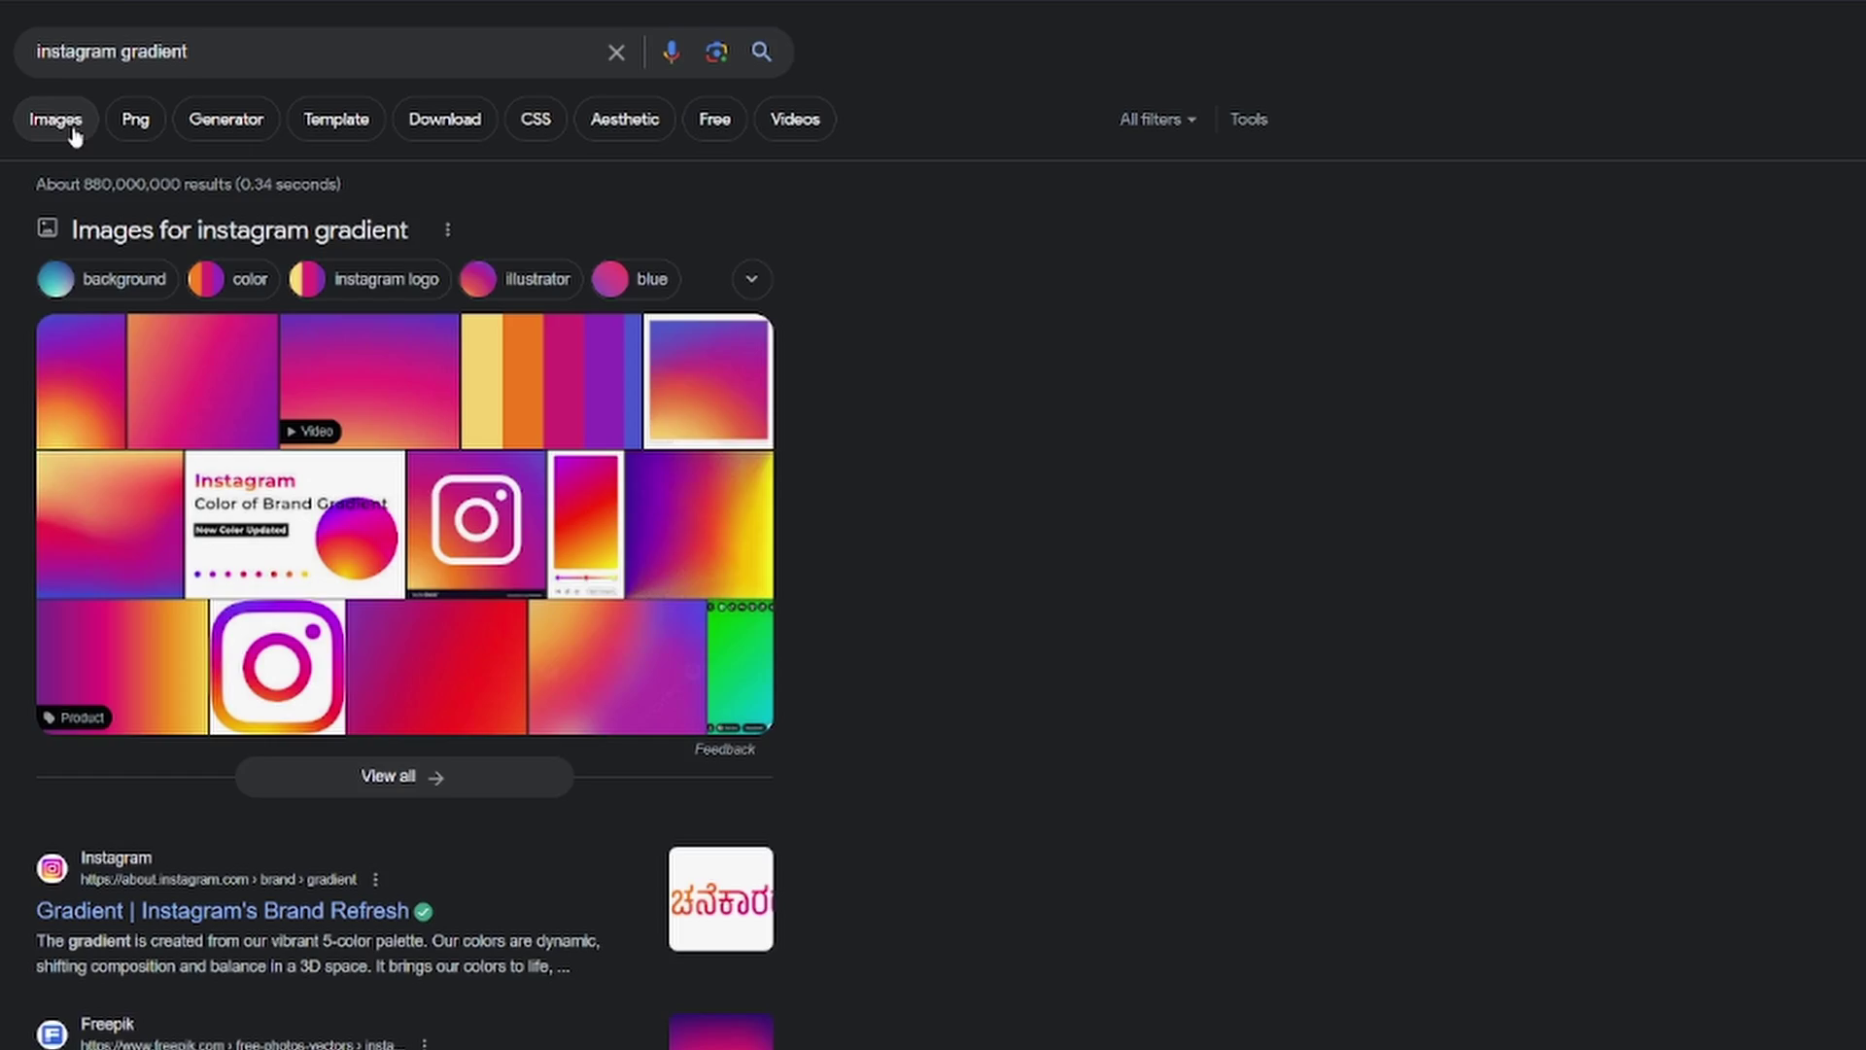
# Step: In the web browser, show image results for "instagram gradient" and save the ColorKit gradient as the JPEG "stažený soubor"
pyautogui.click(75, 132)
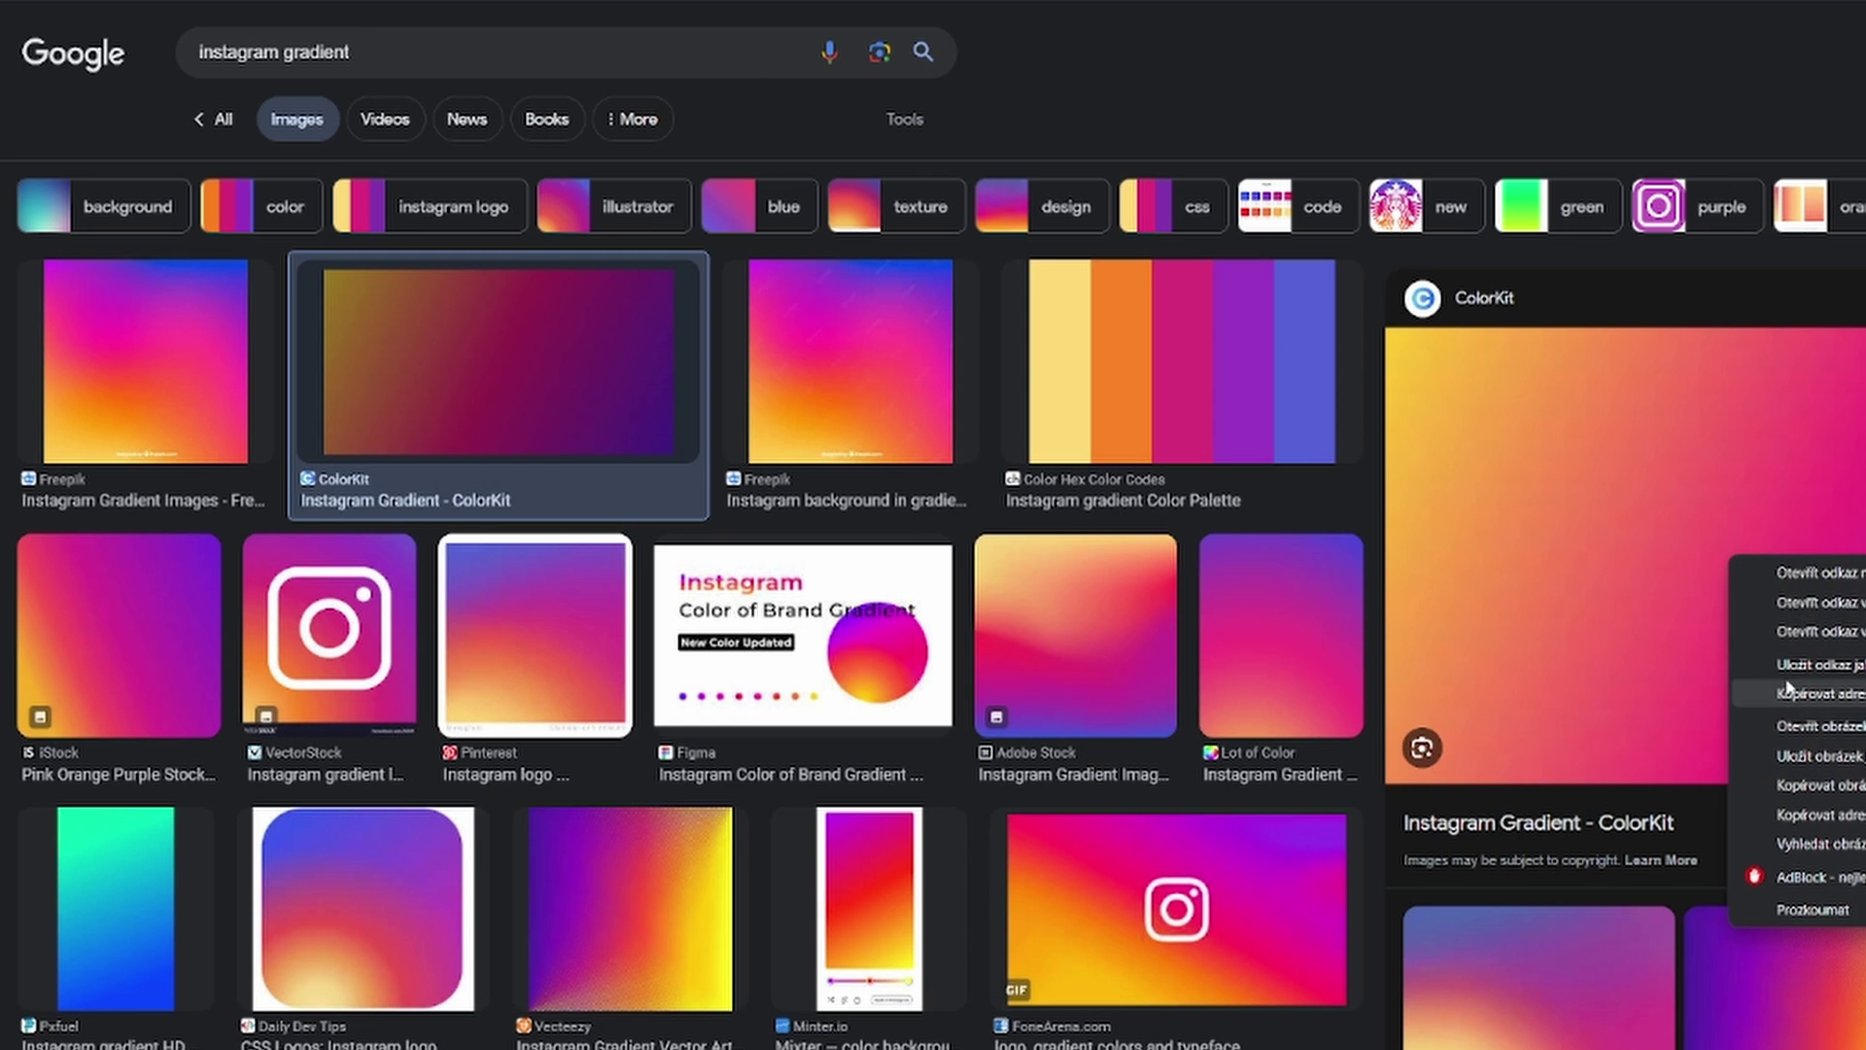
pyautogui.click(1820, 759)
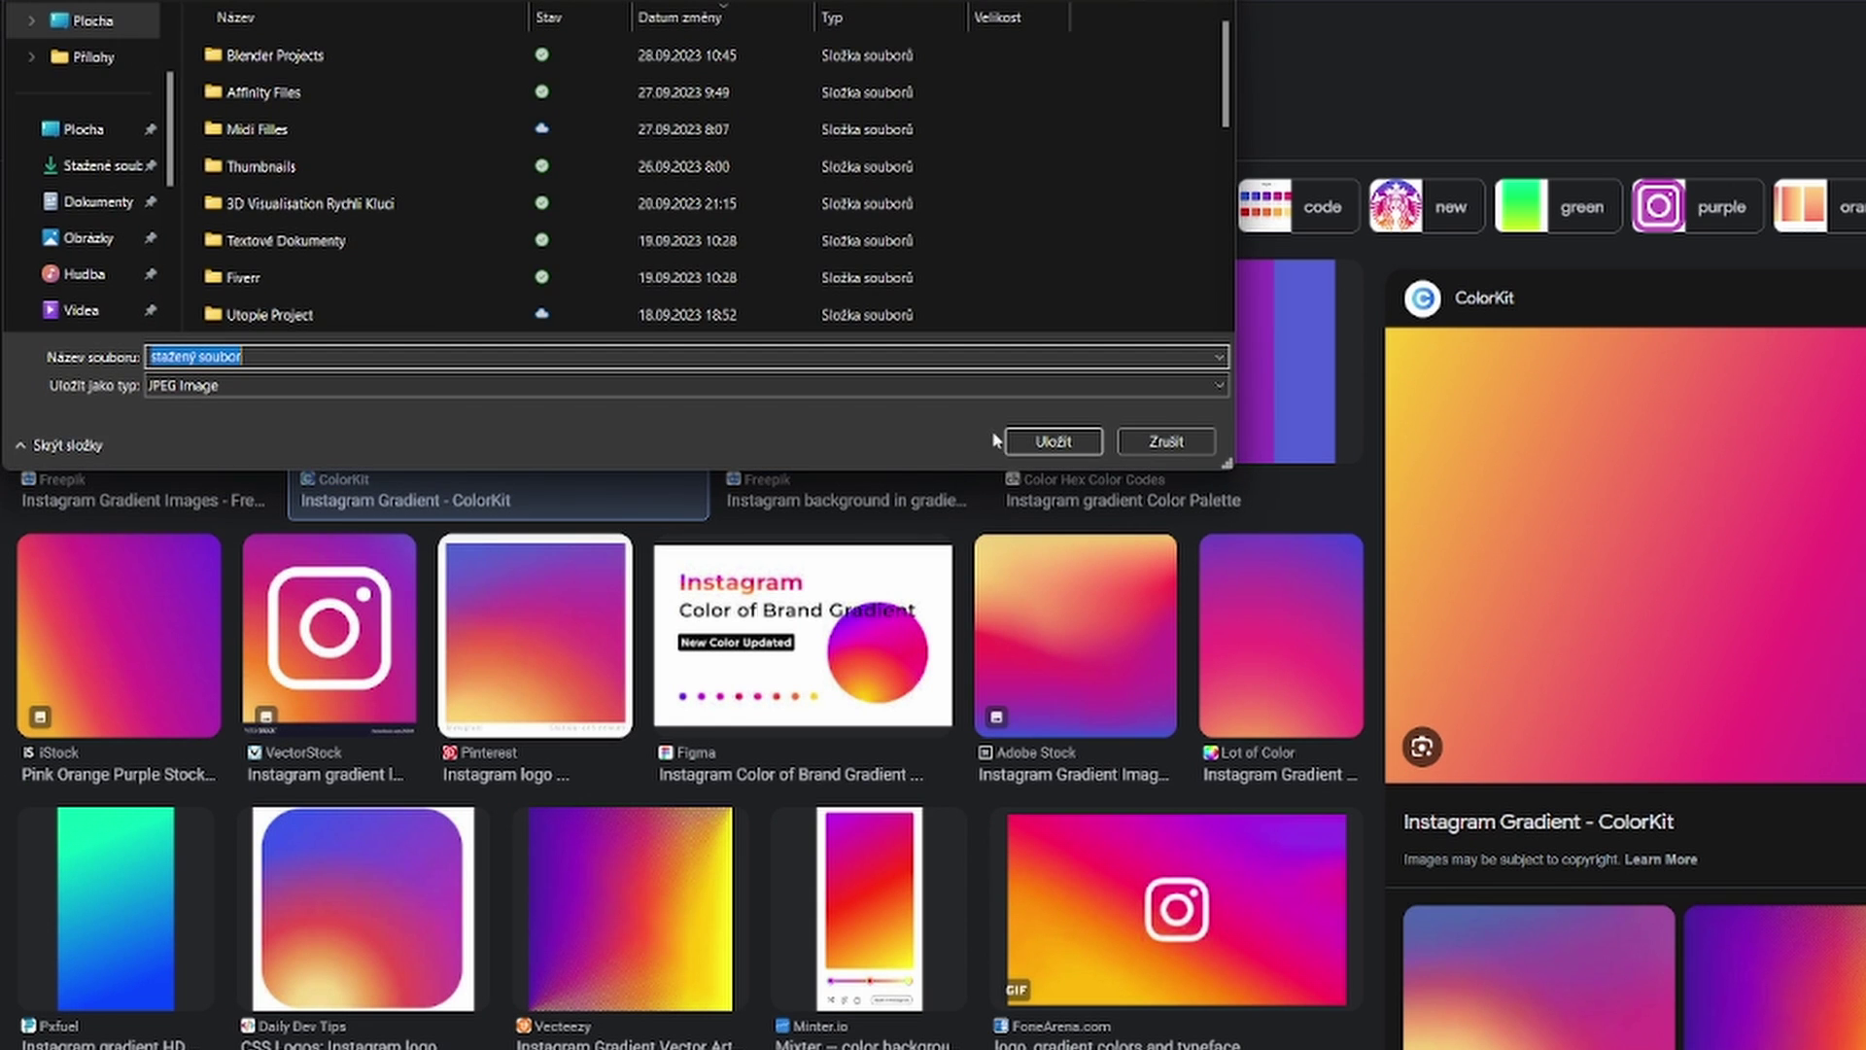
pyautogui.click(1054, 441)
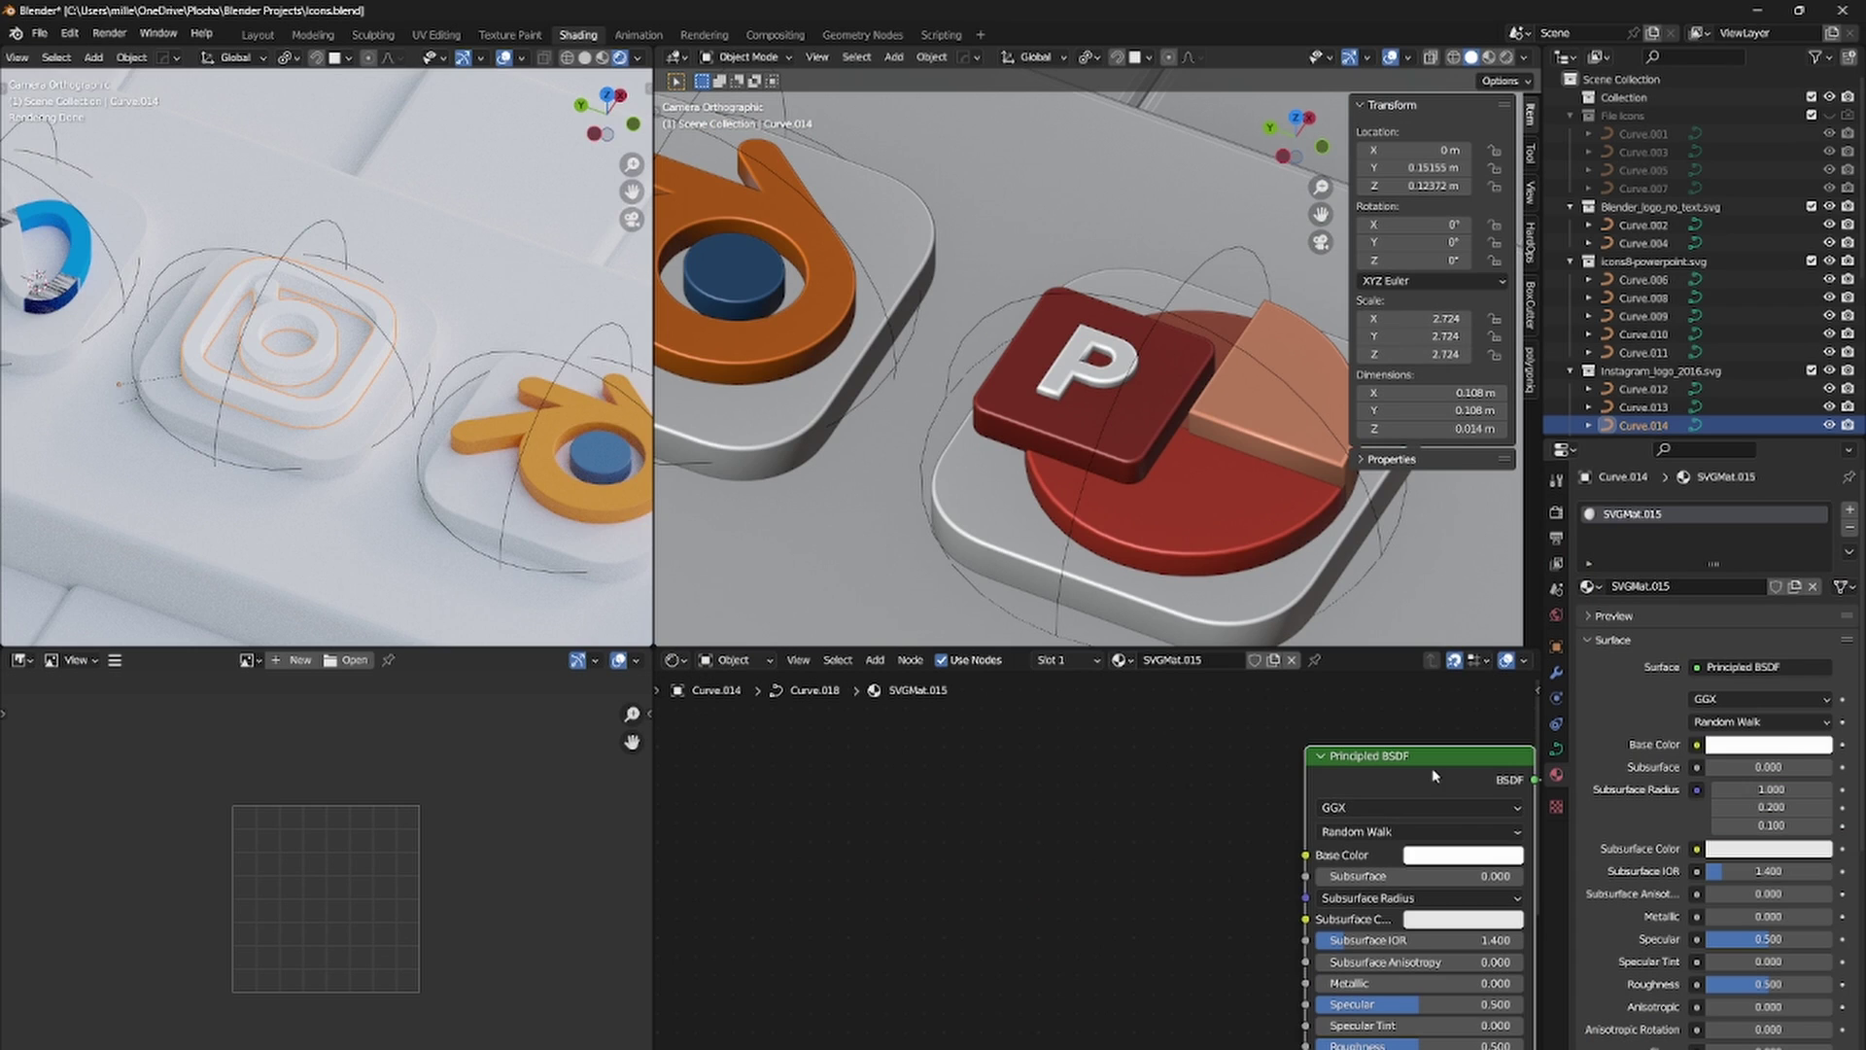
# Step: Add an image texture with mapping nodes to the Instagram logo's base colour in Blender and load stažený soubor.jpg
pyautogui.hotkey('ctrl', 't')
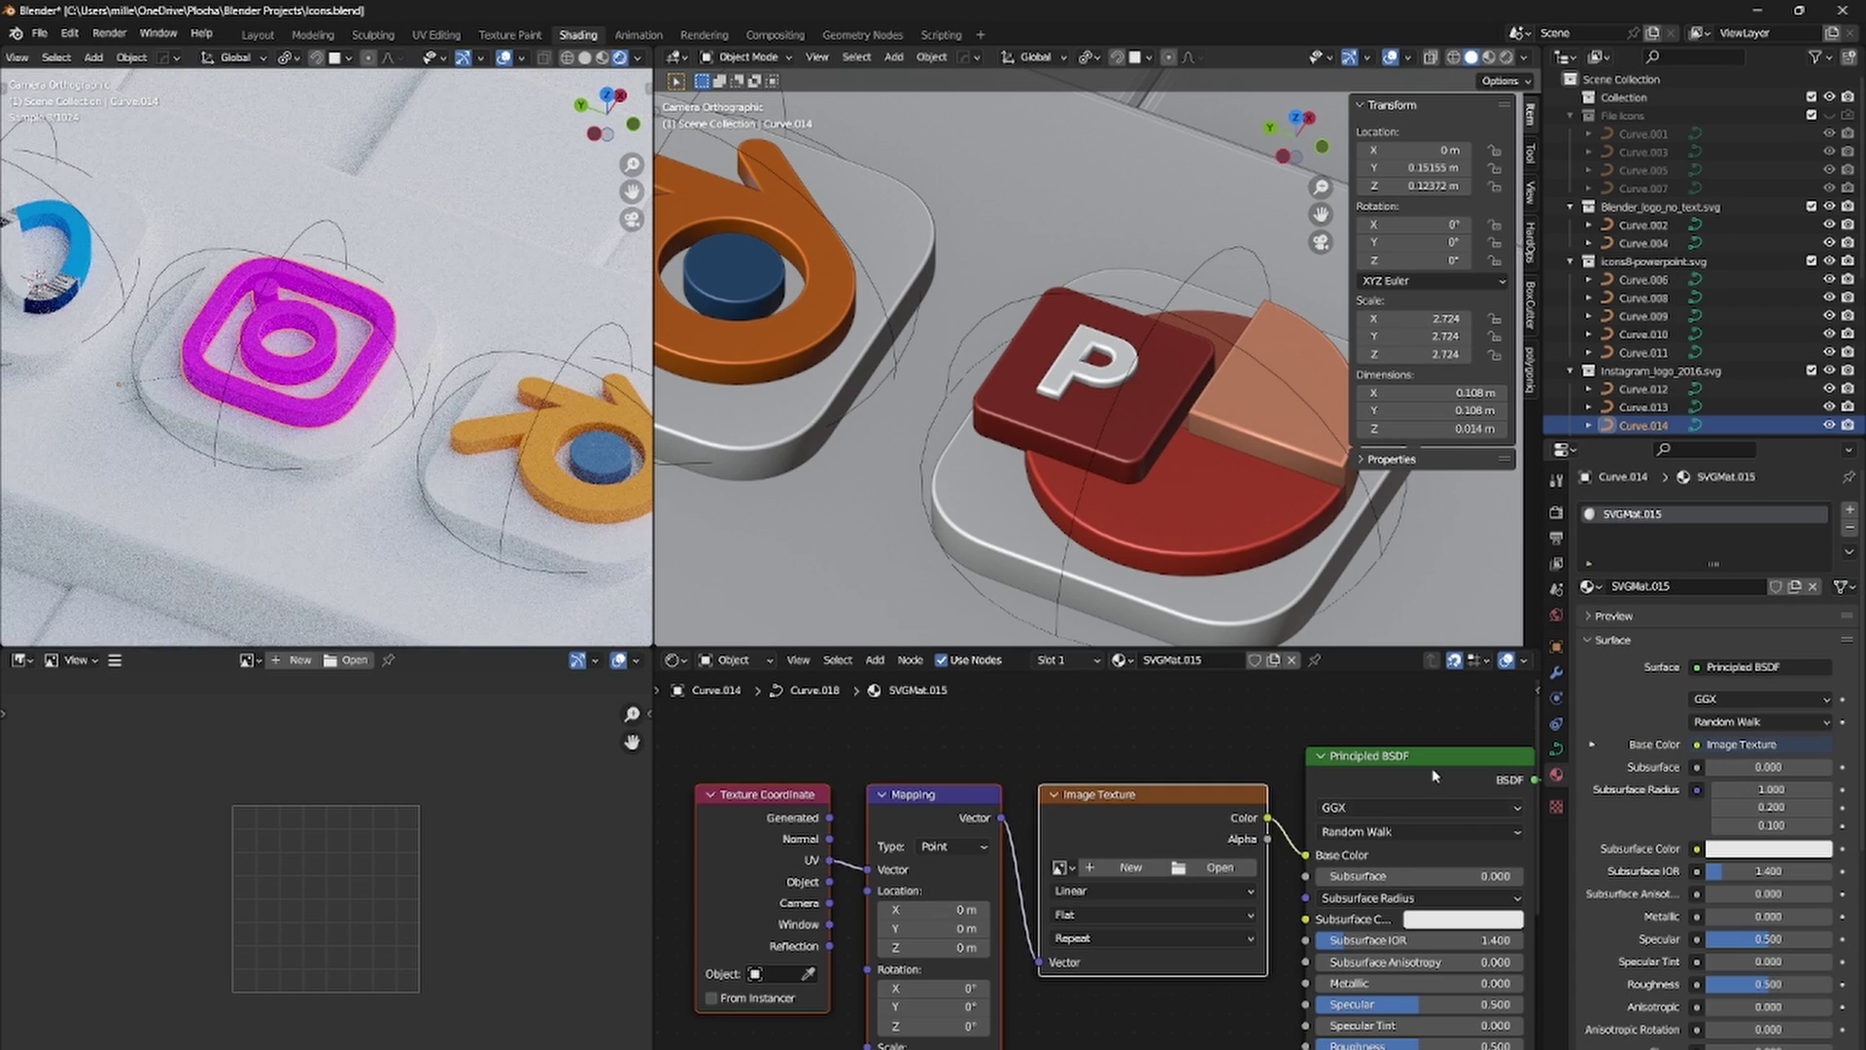
pyautogui.click(1209, 865)
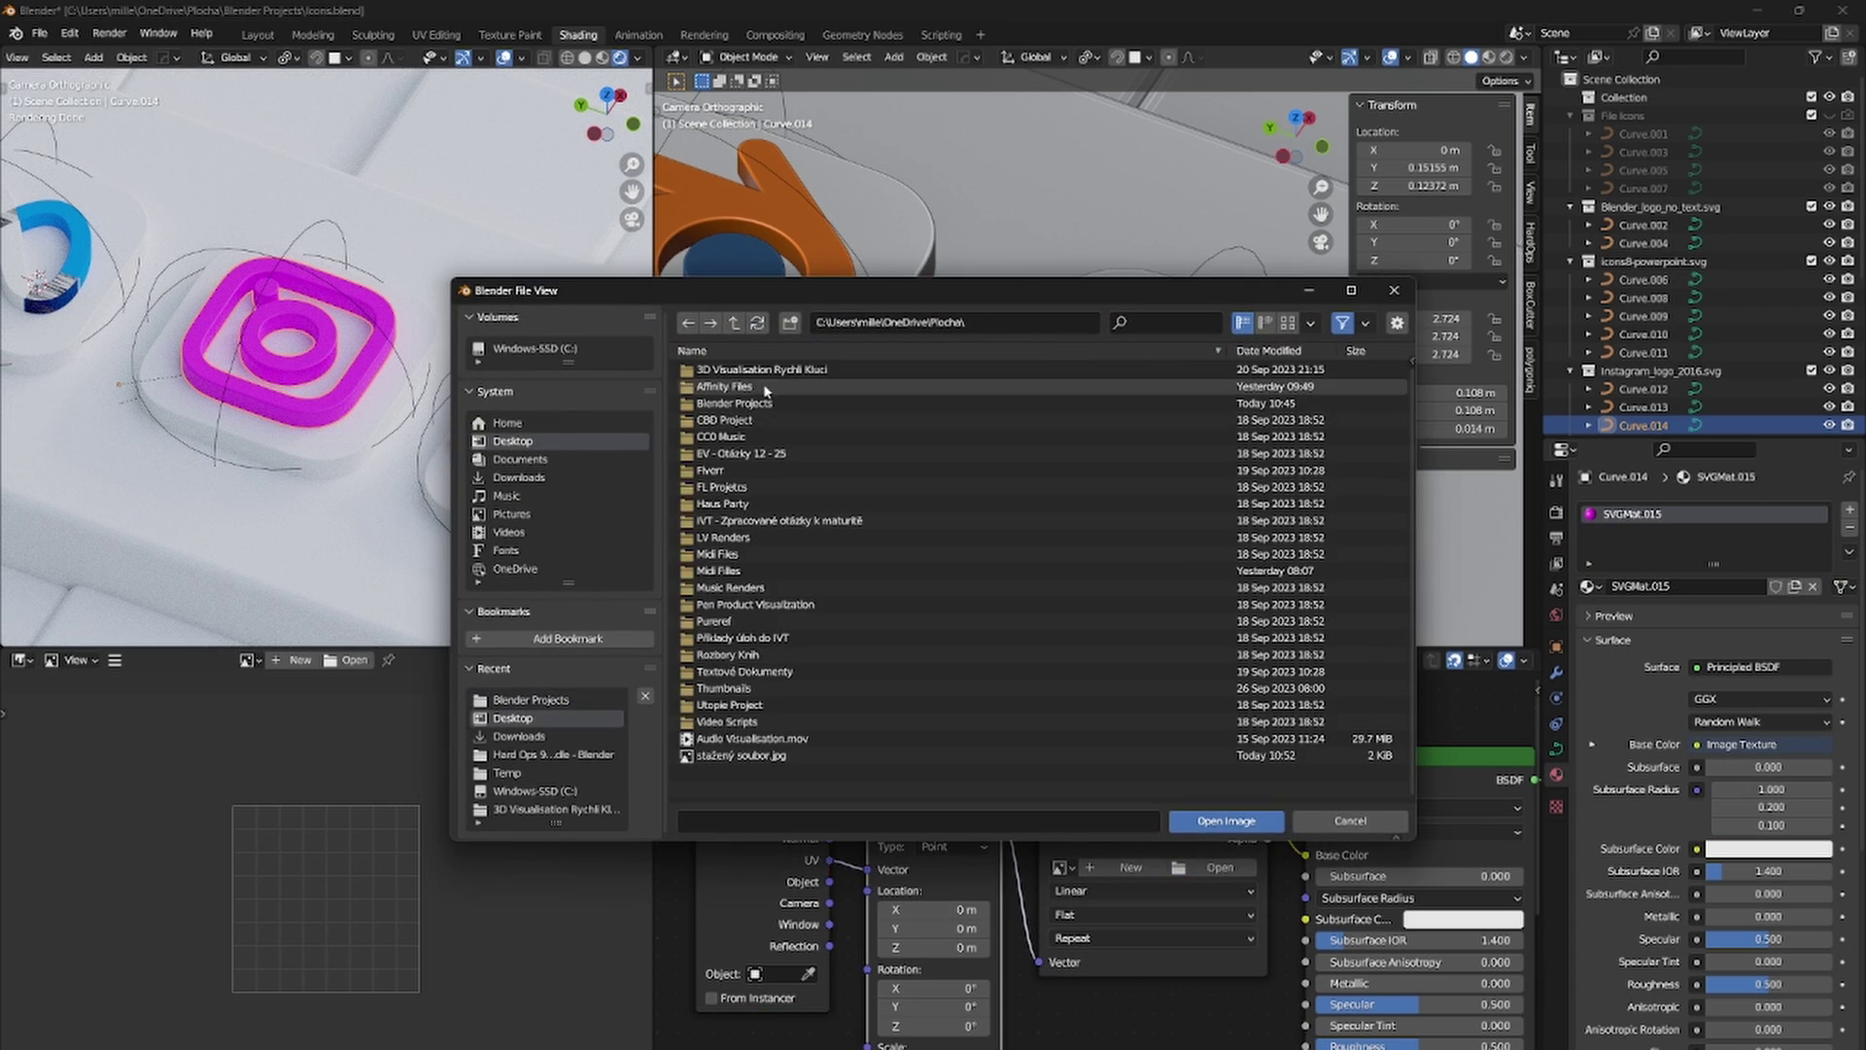
pyautogui.doubleClick(814, 757)
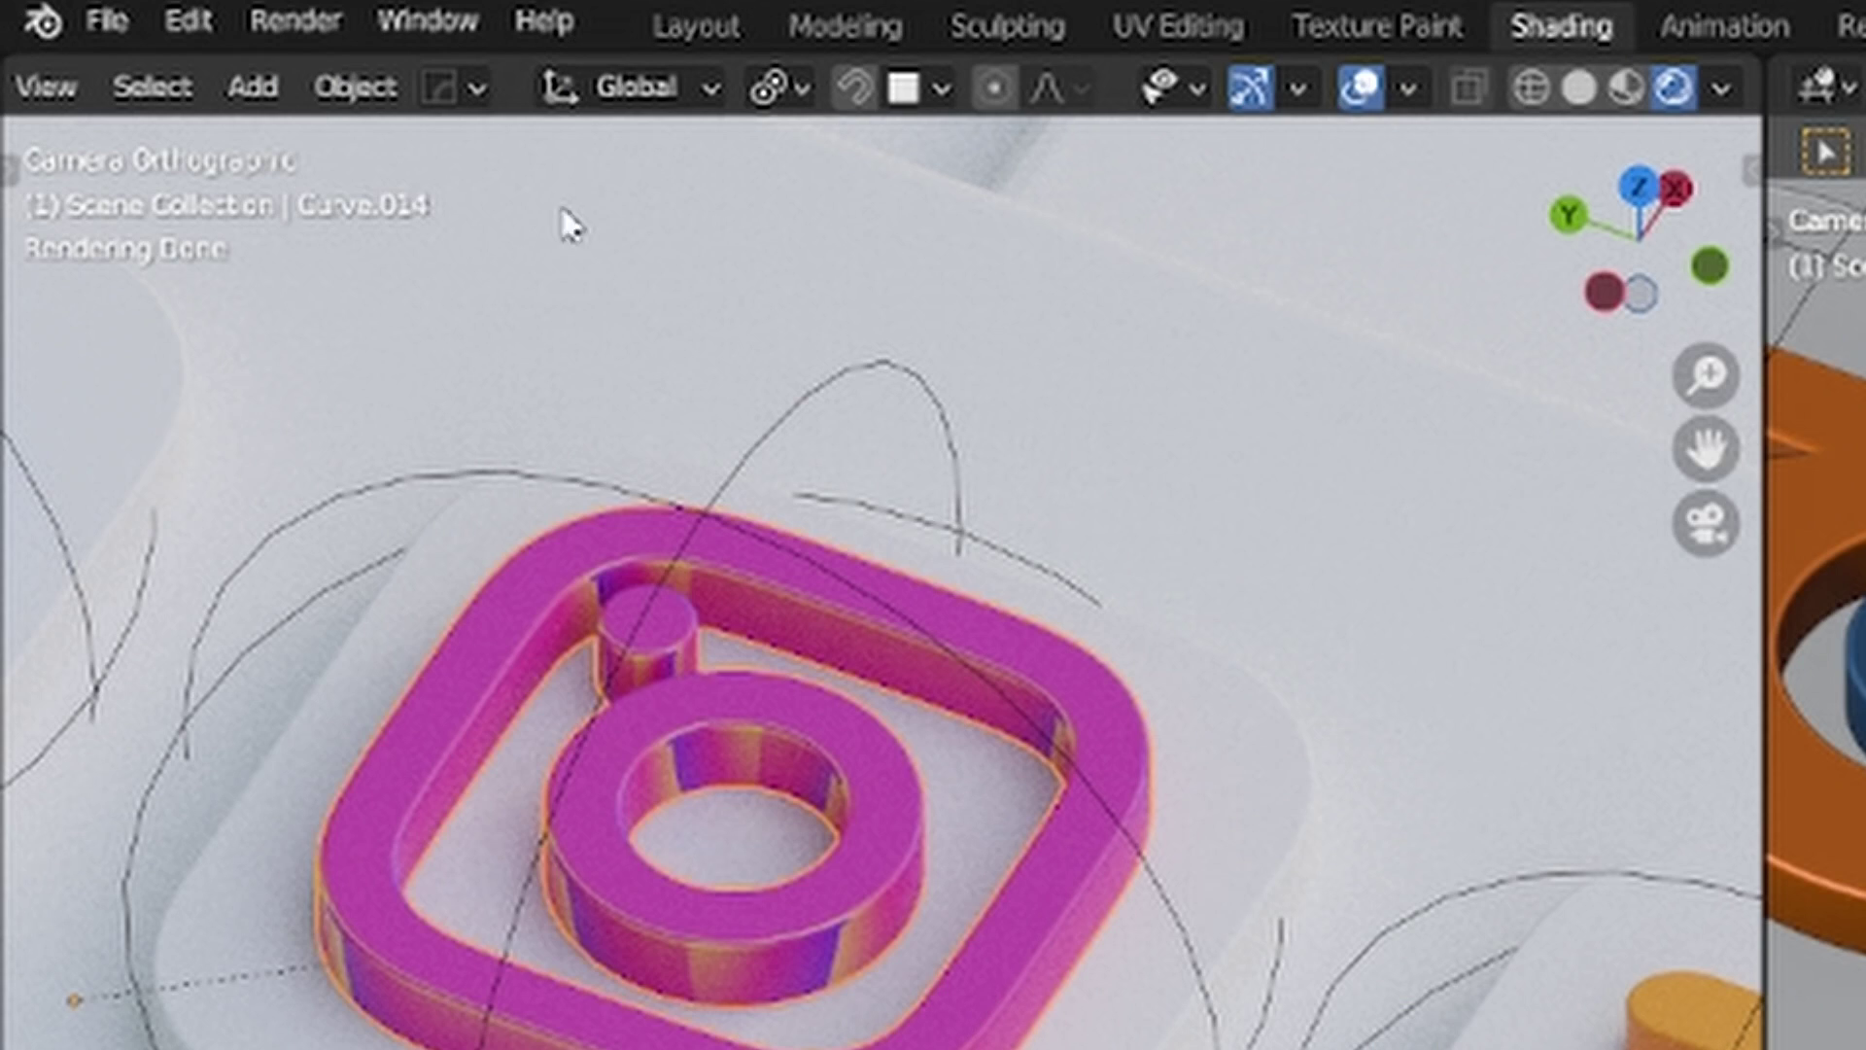
# Step: Convert the Instagram logo curve to a mesh and select all of its geometry in Edit Mode
pyautogui.click(133, 57)
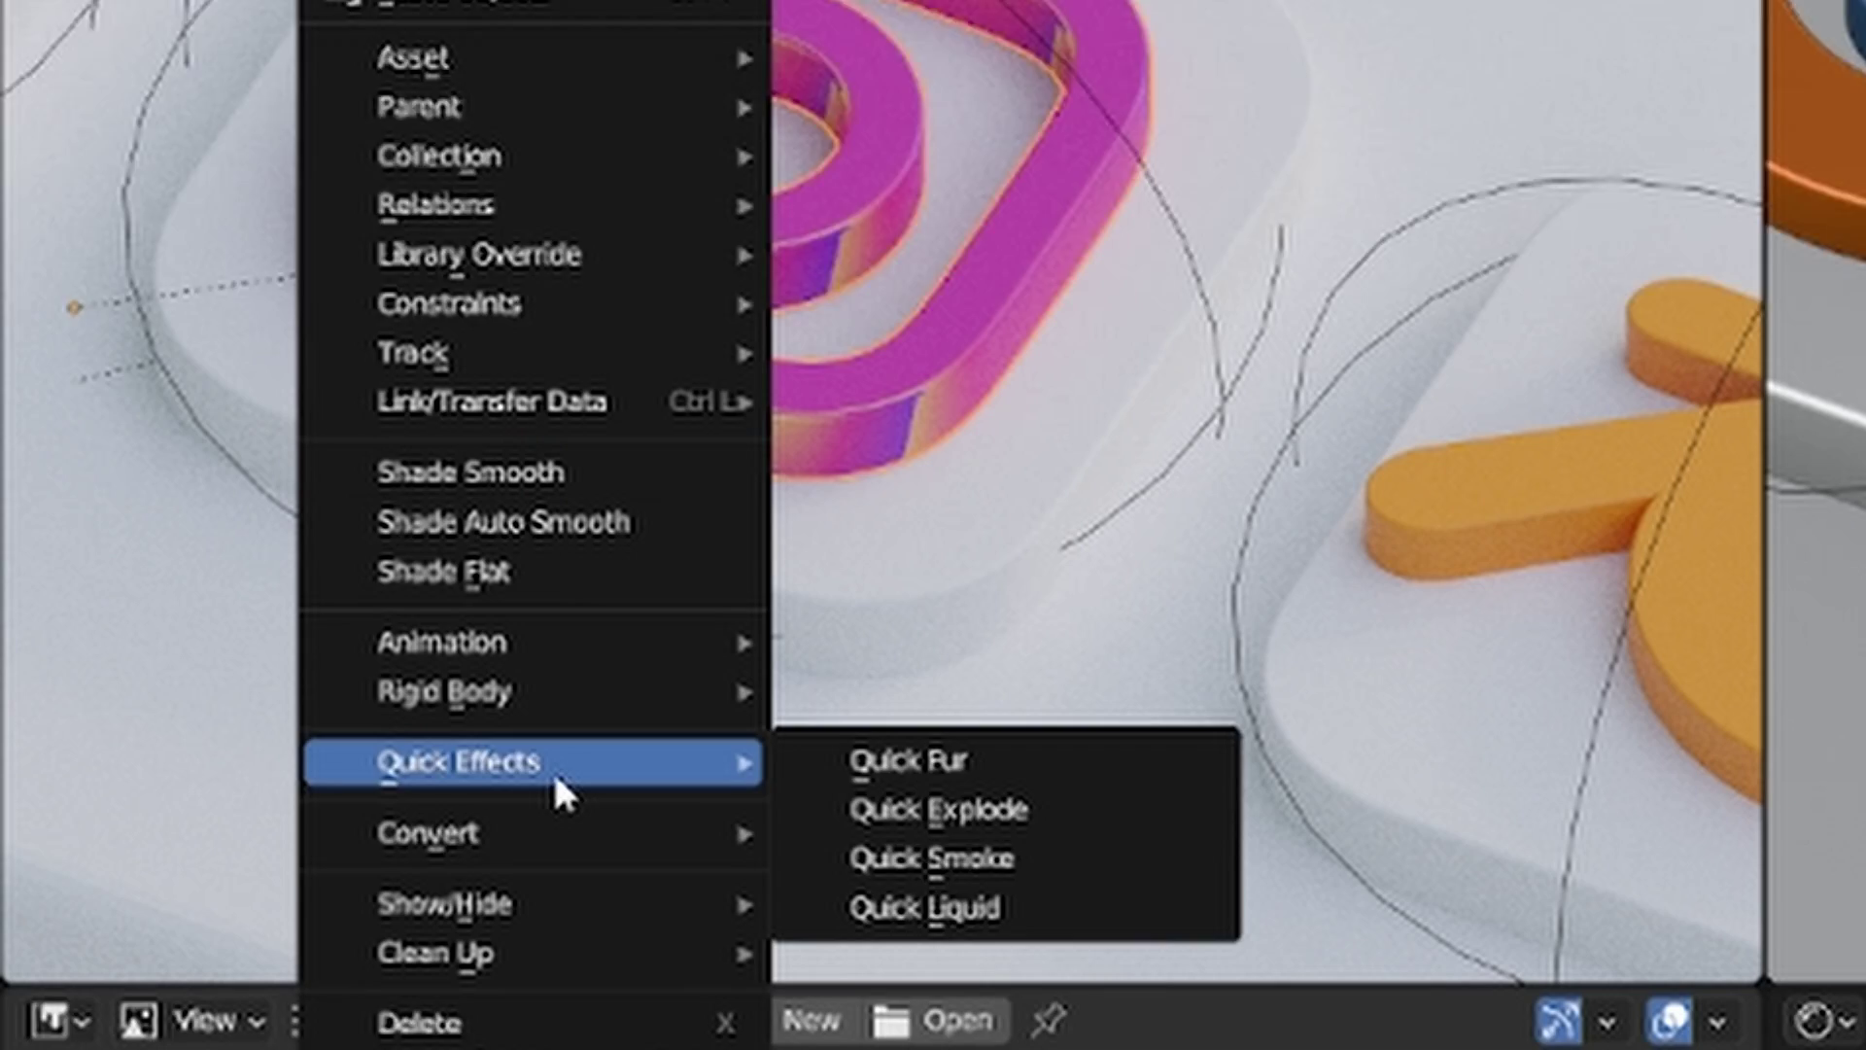
pyautogui.moveTo(583, 516)
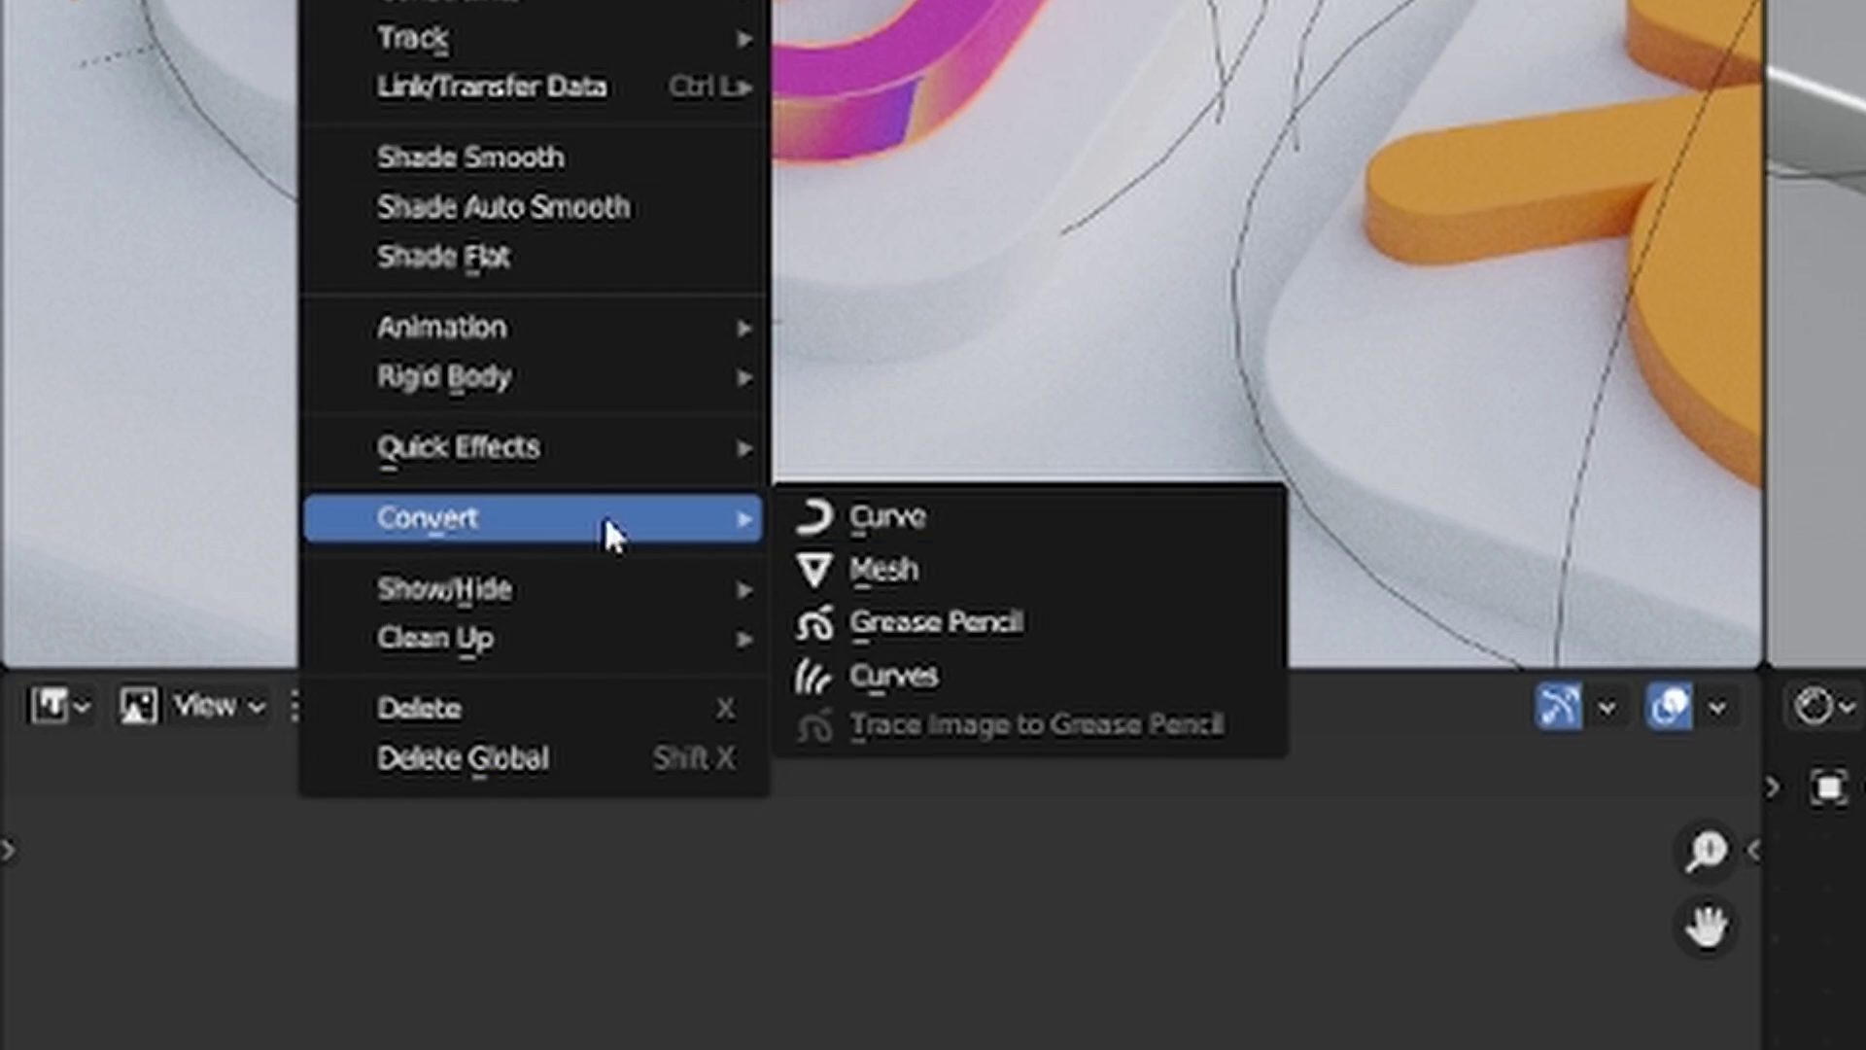
pyautogui.click(904, 572)
pyautogui.press('Tab')
pyautogui.press('a')
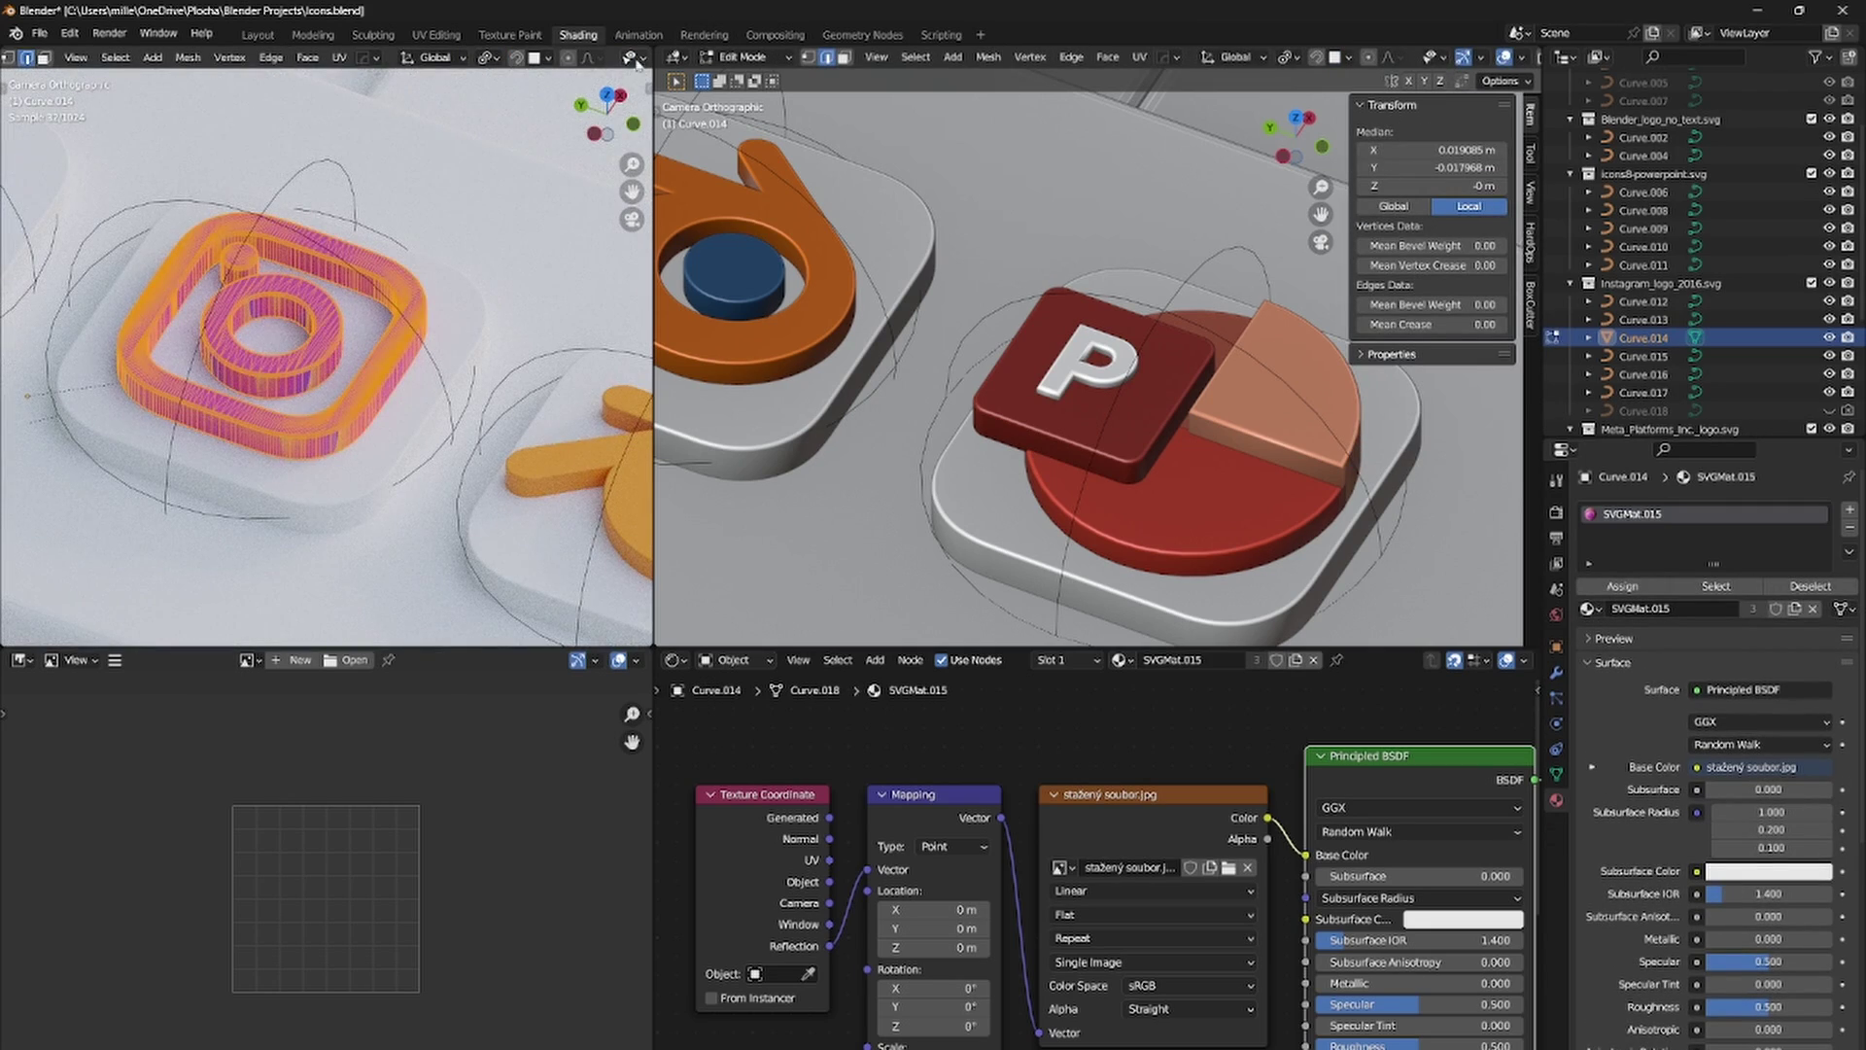
# Step: Unwrap the Instagram logo by projecting from the top view and feed the UV coordinates into the Mapping node's vector
pyautogui.click(607, 94)
pyautogui.press('u')
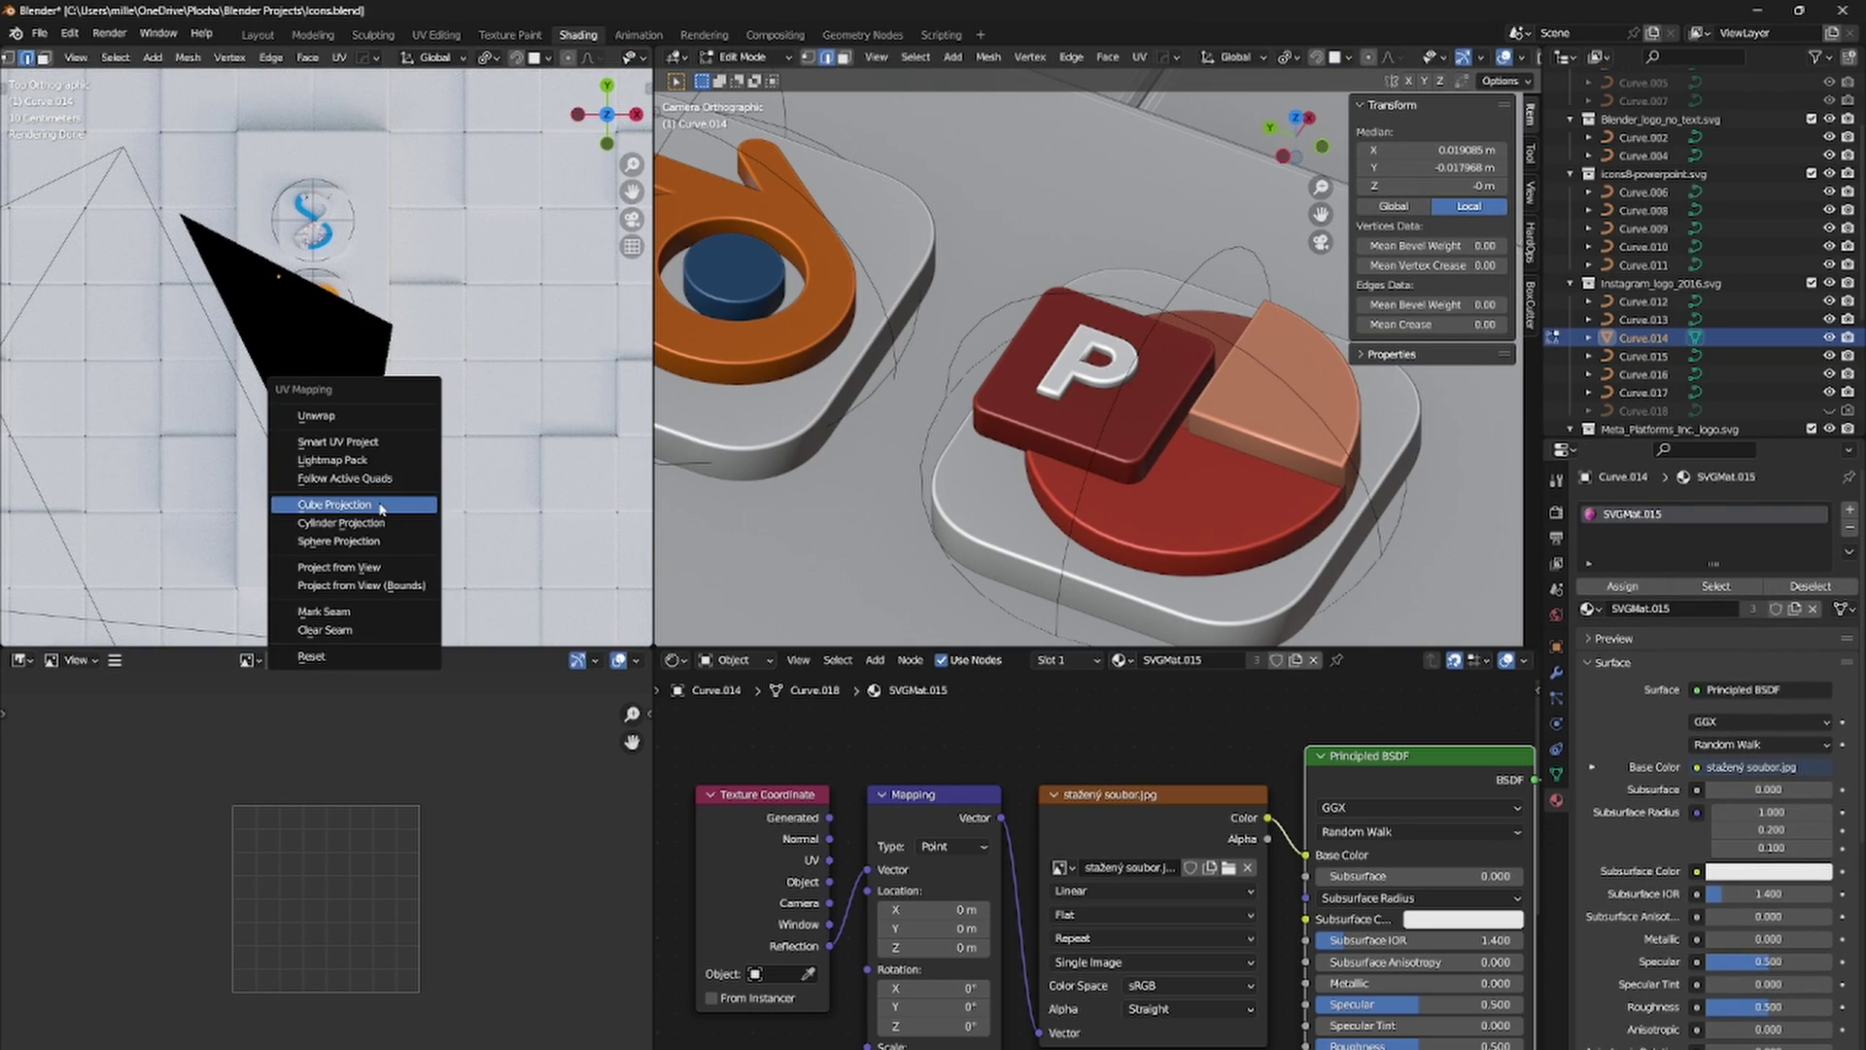
pyautogui.click(338, 566)
pyautogui.moveTo(831, 859); pyautogui.dragTo(867, 870)
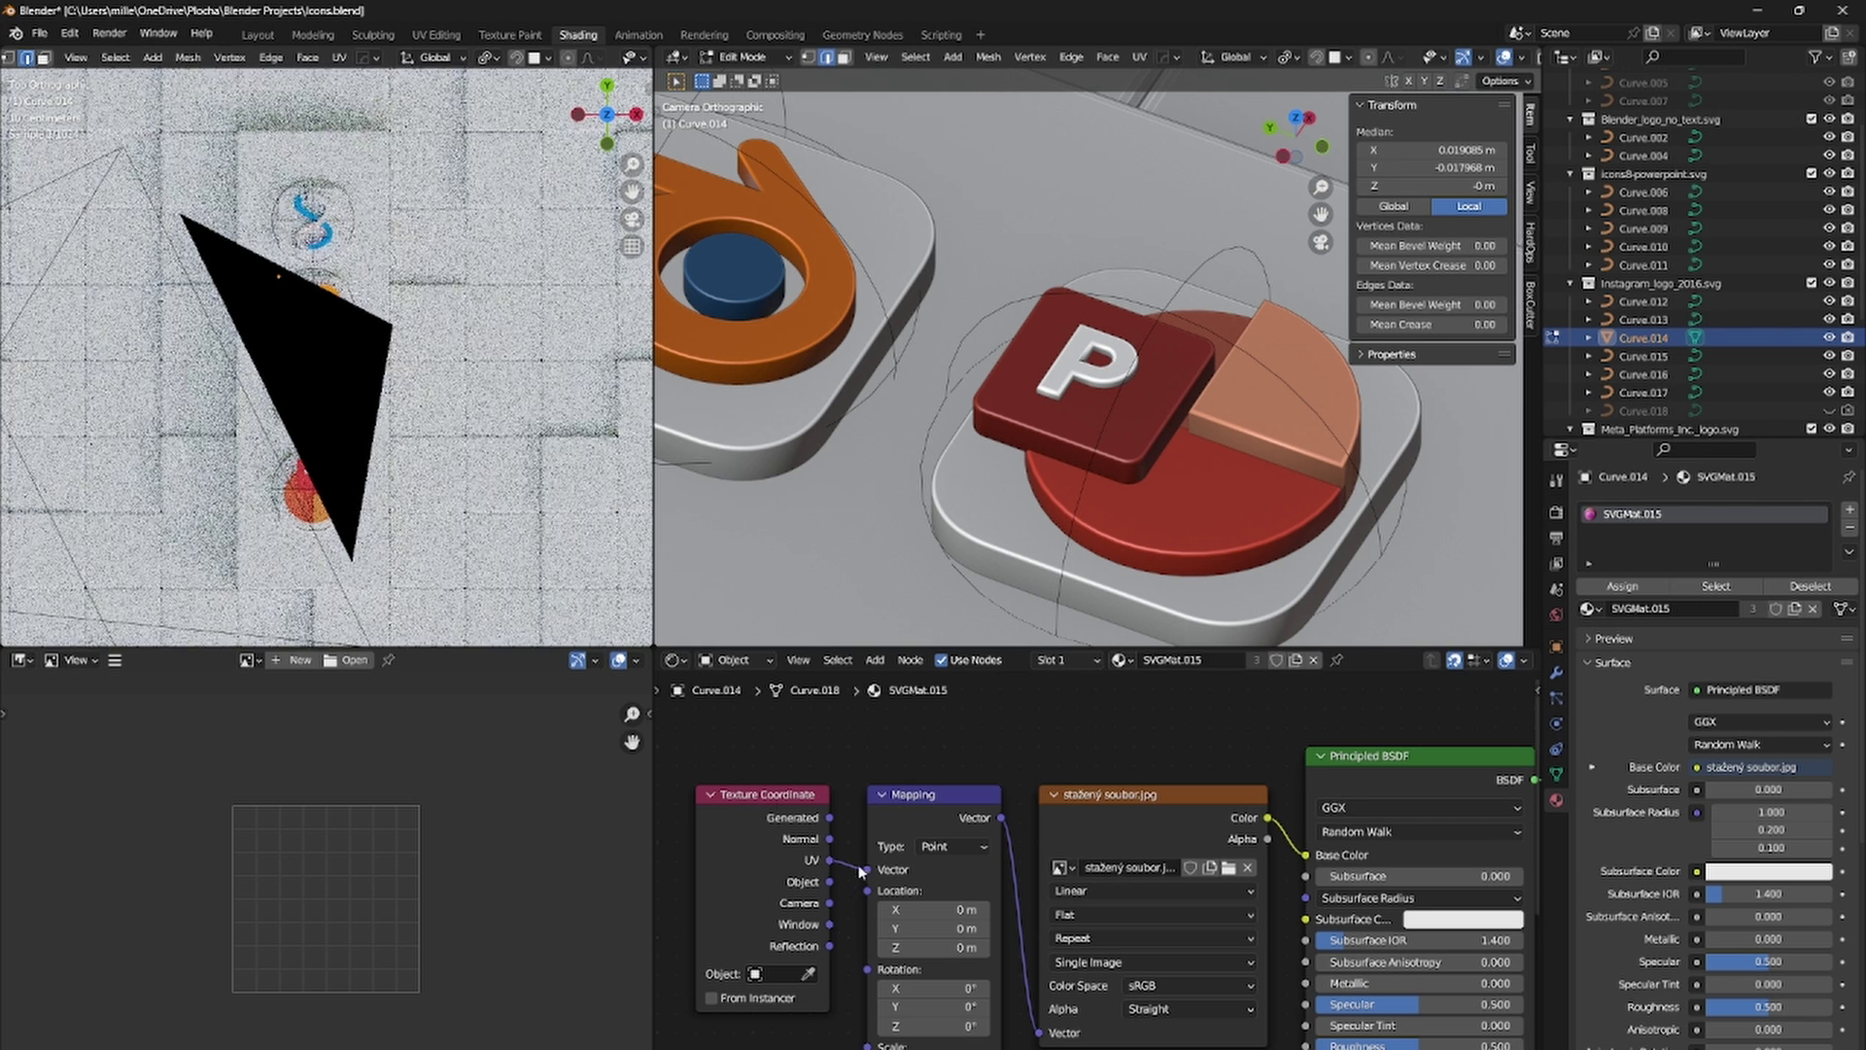
# Step: Return to the camera view and scale up the Instagram logo's UVs to span the gradient image's full height
pyautogui.press('KP_0')
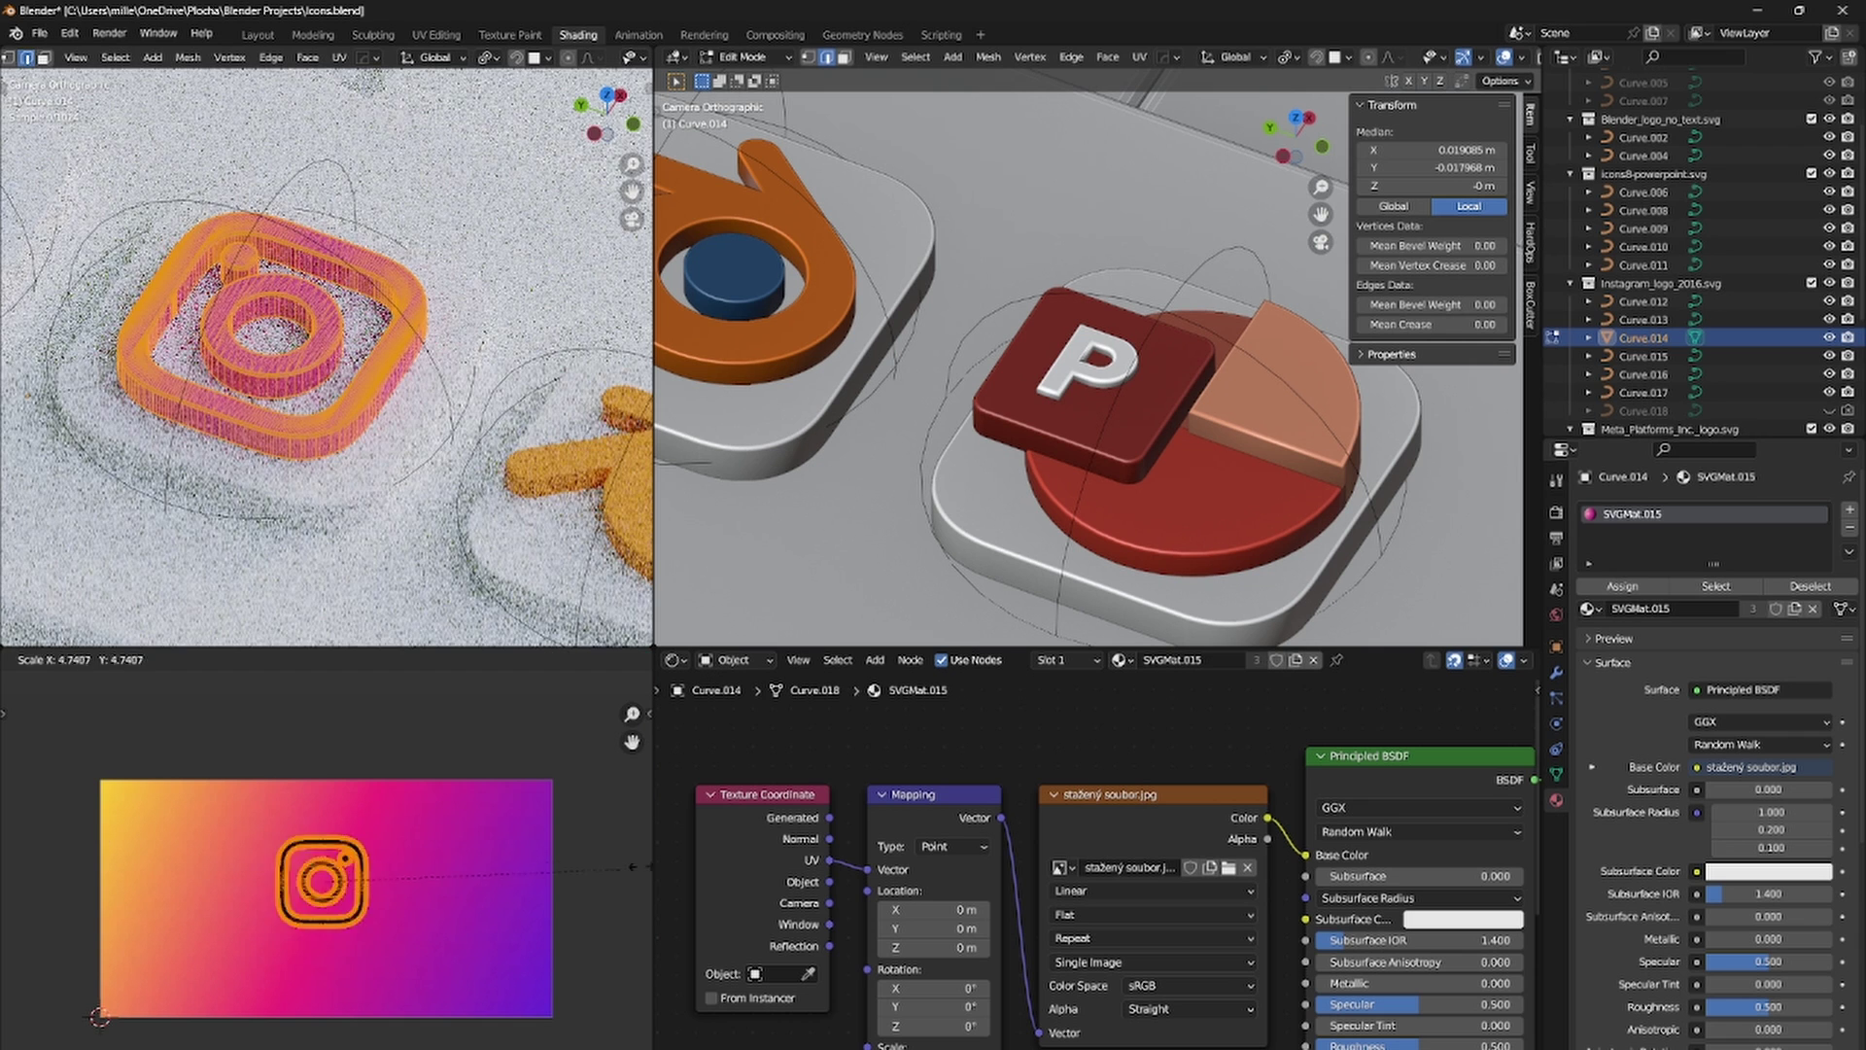
pyautogui.press('s')
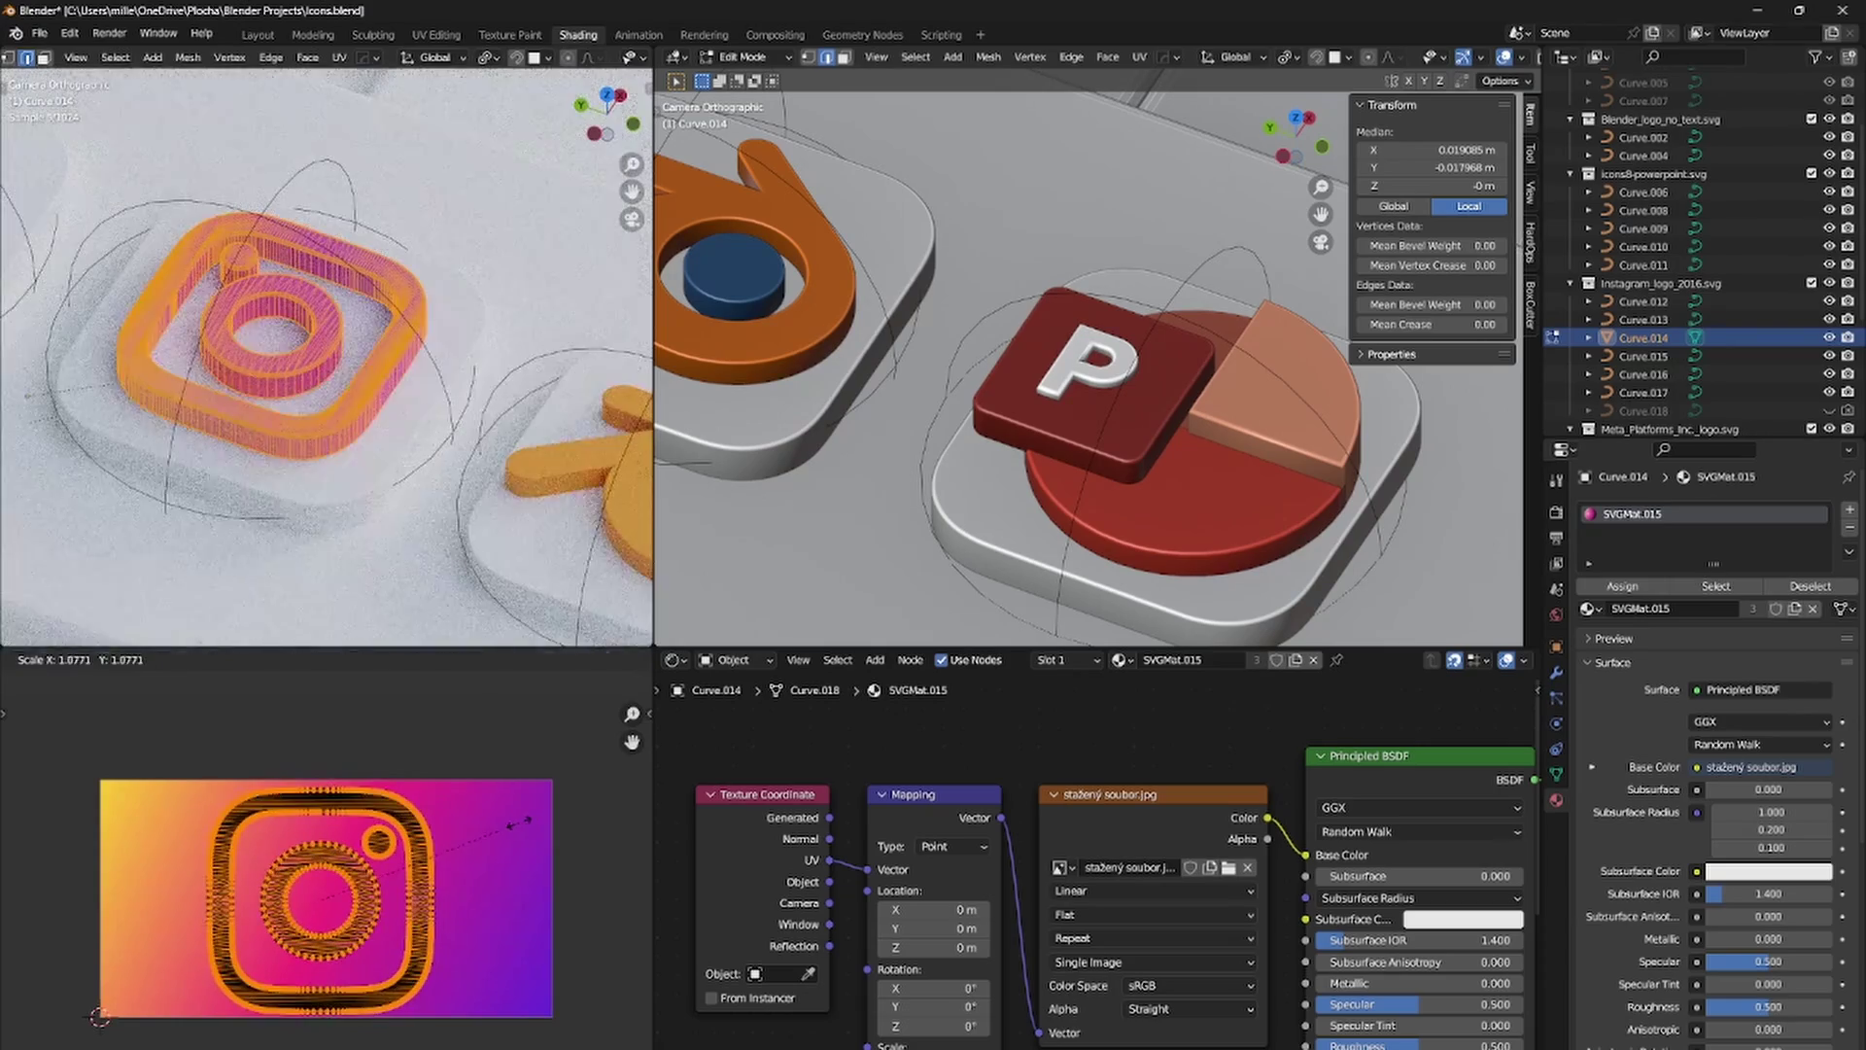
pyautogui.click(520, 828)
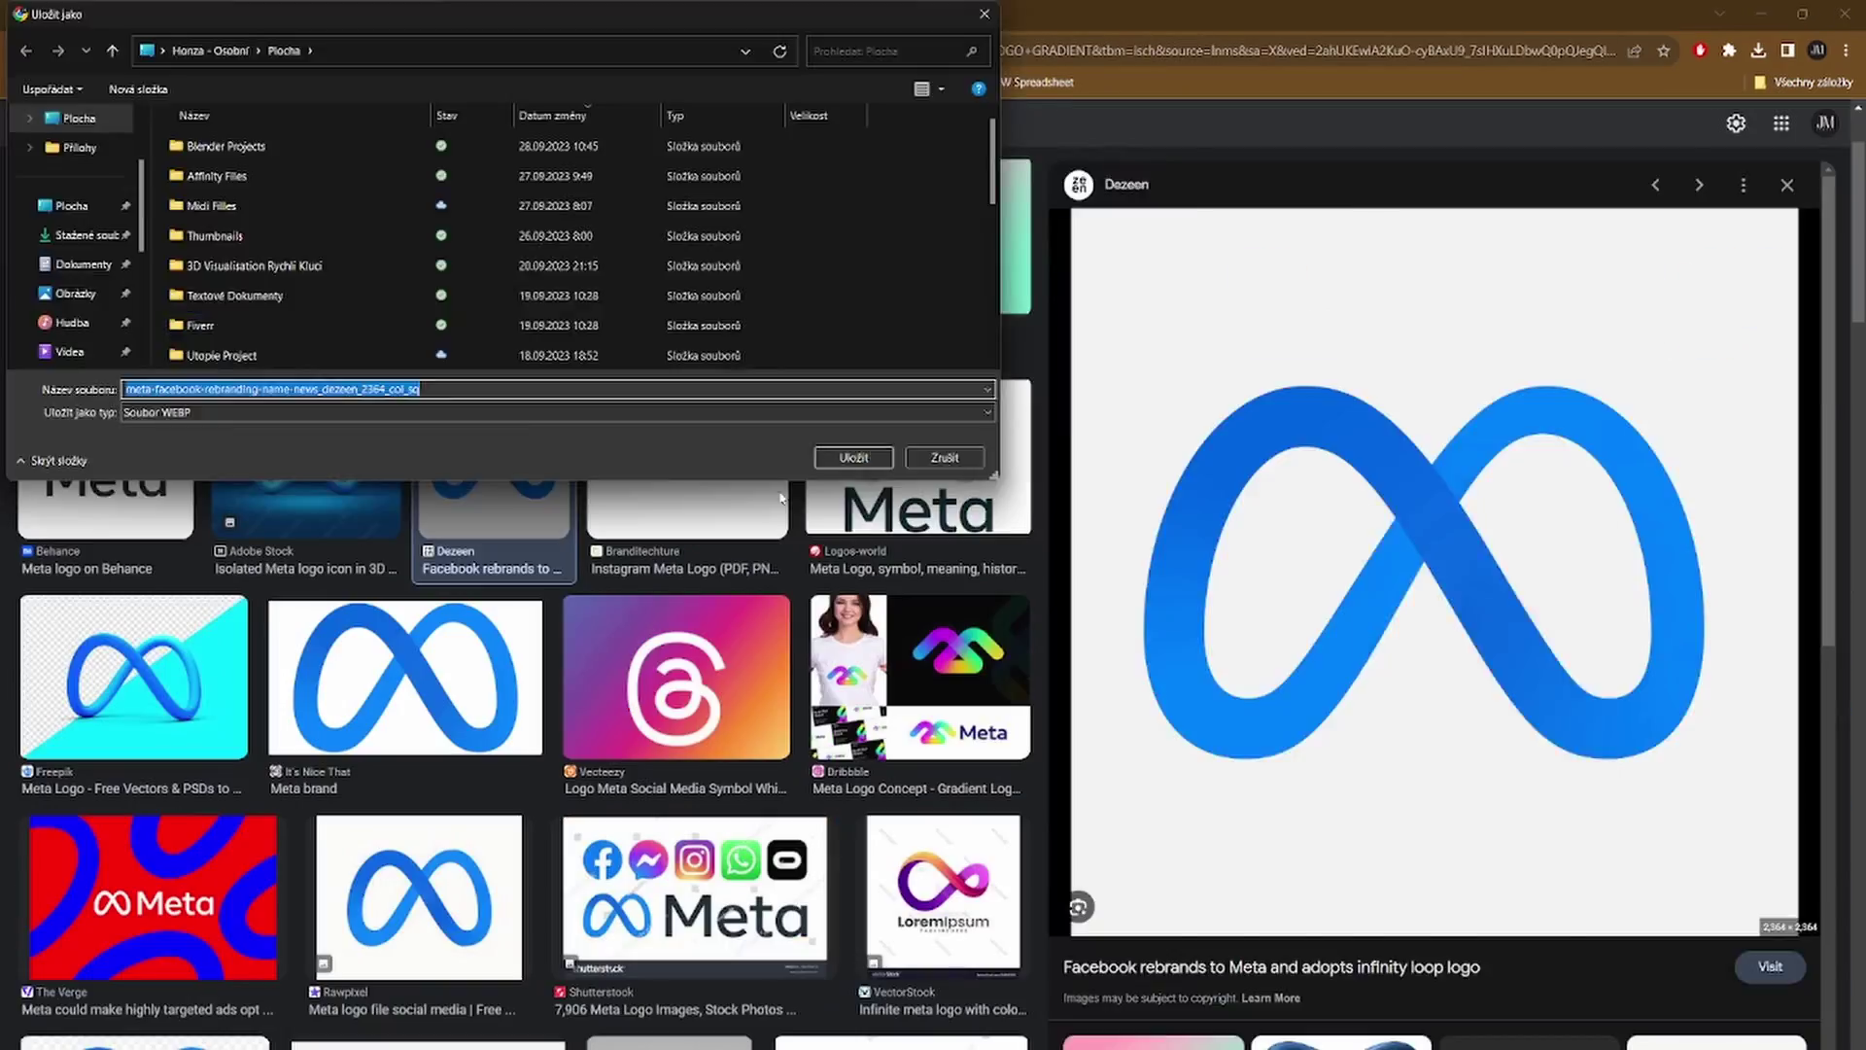
# Step: Leave Edit Mode on the Meta logo and add its other separate pieces to the selection
pyautogui.press('Tab')
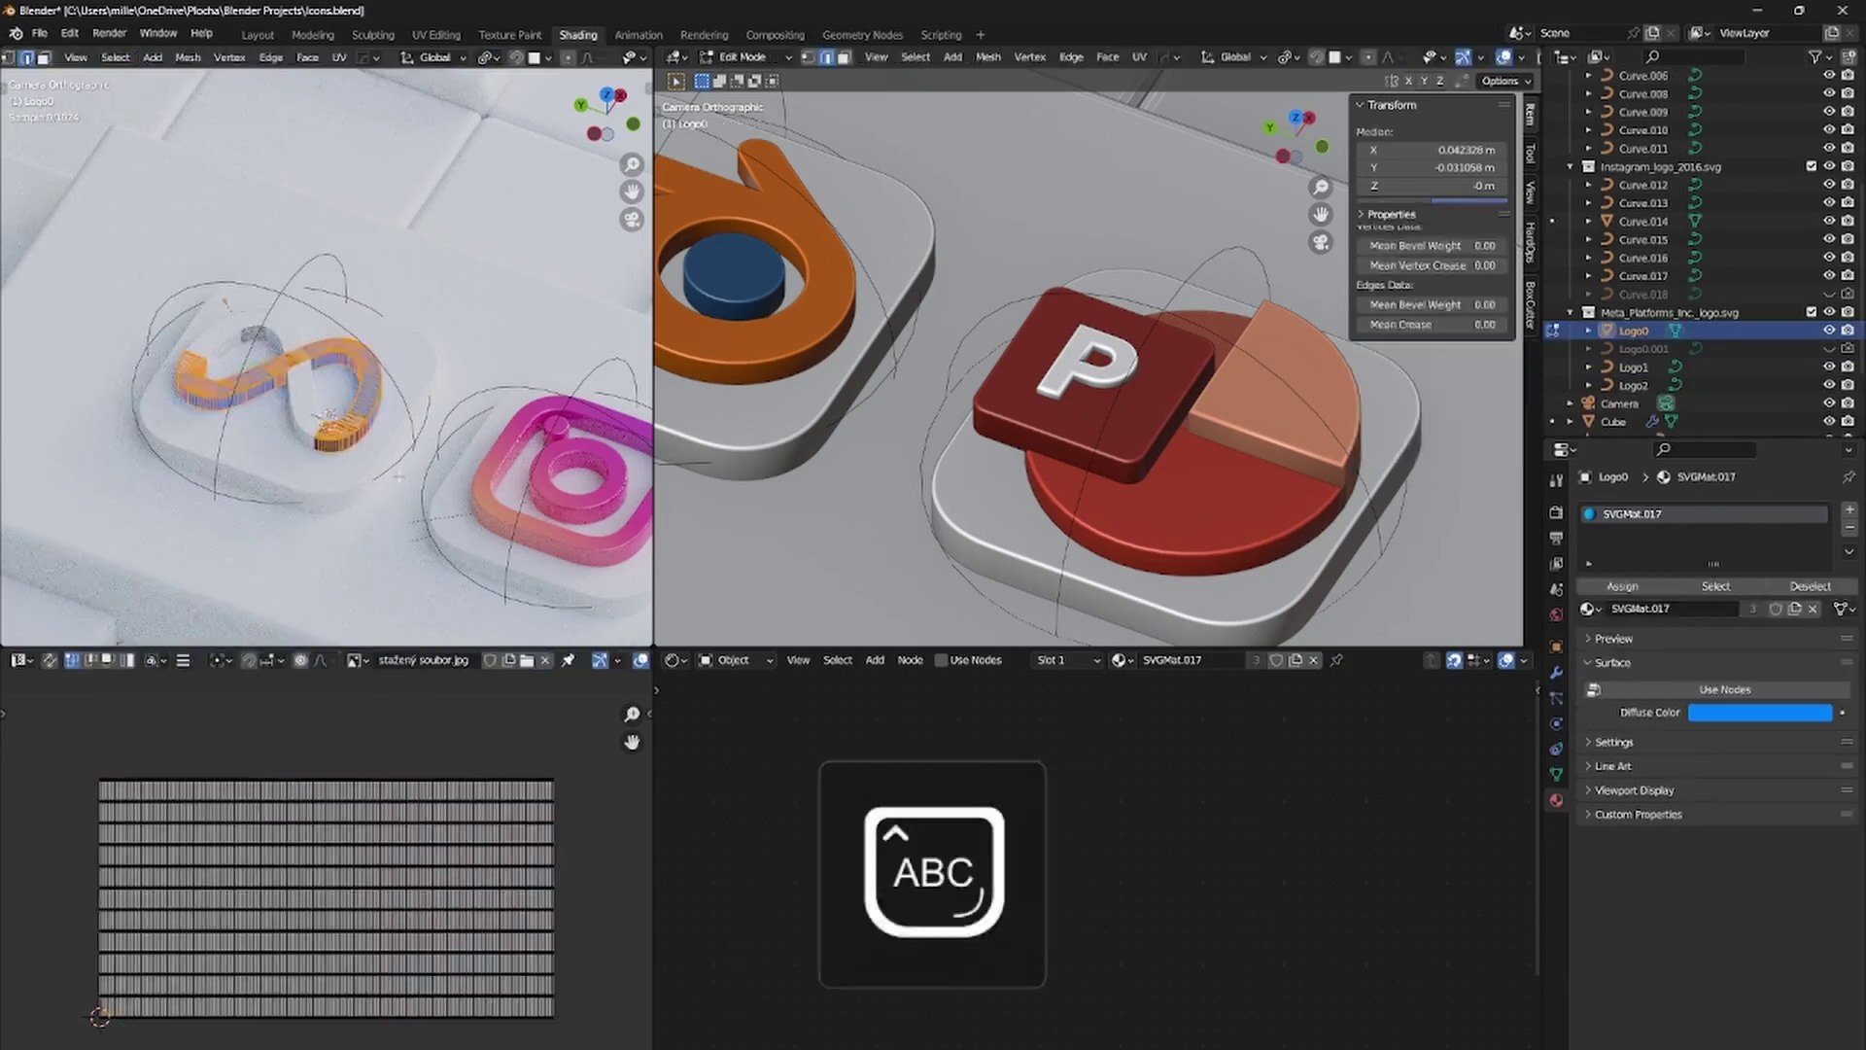
pyautogui.press('Tab')
pyautogui.keyDown('shift'); pyautogui.click(243, 316); pyautogui.keyUp('shift')
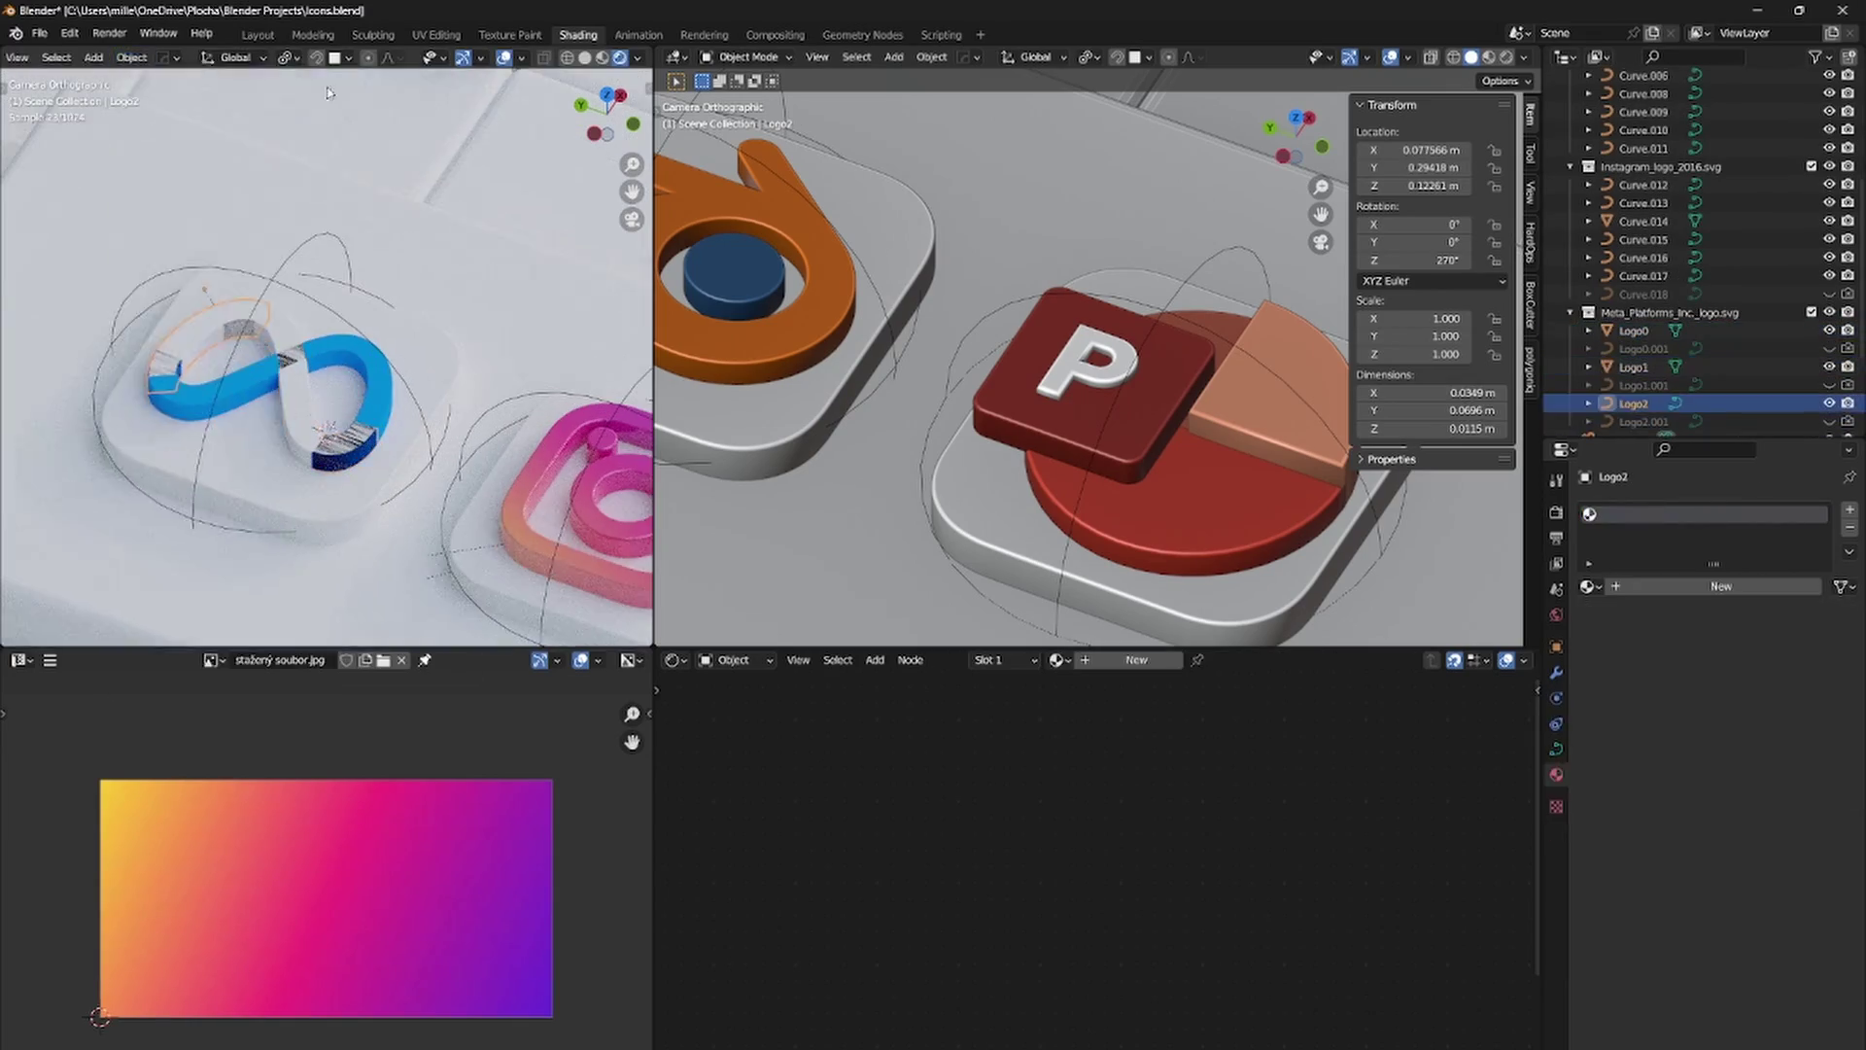
pyautogui.keyDown('shift'); pyautogui.click(335, 432); pyautogui.keyUp('shift')
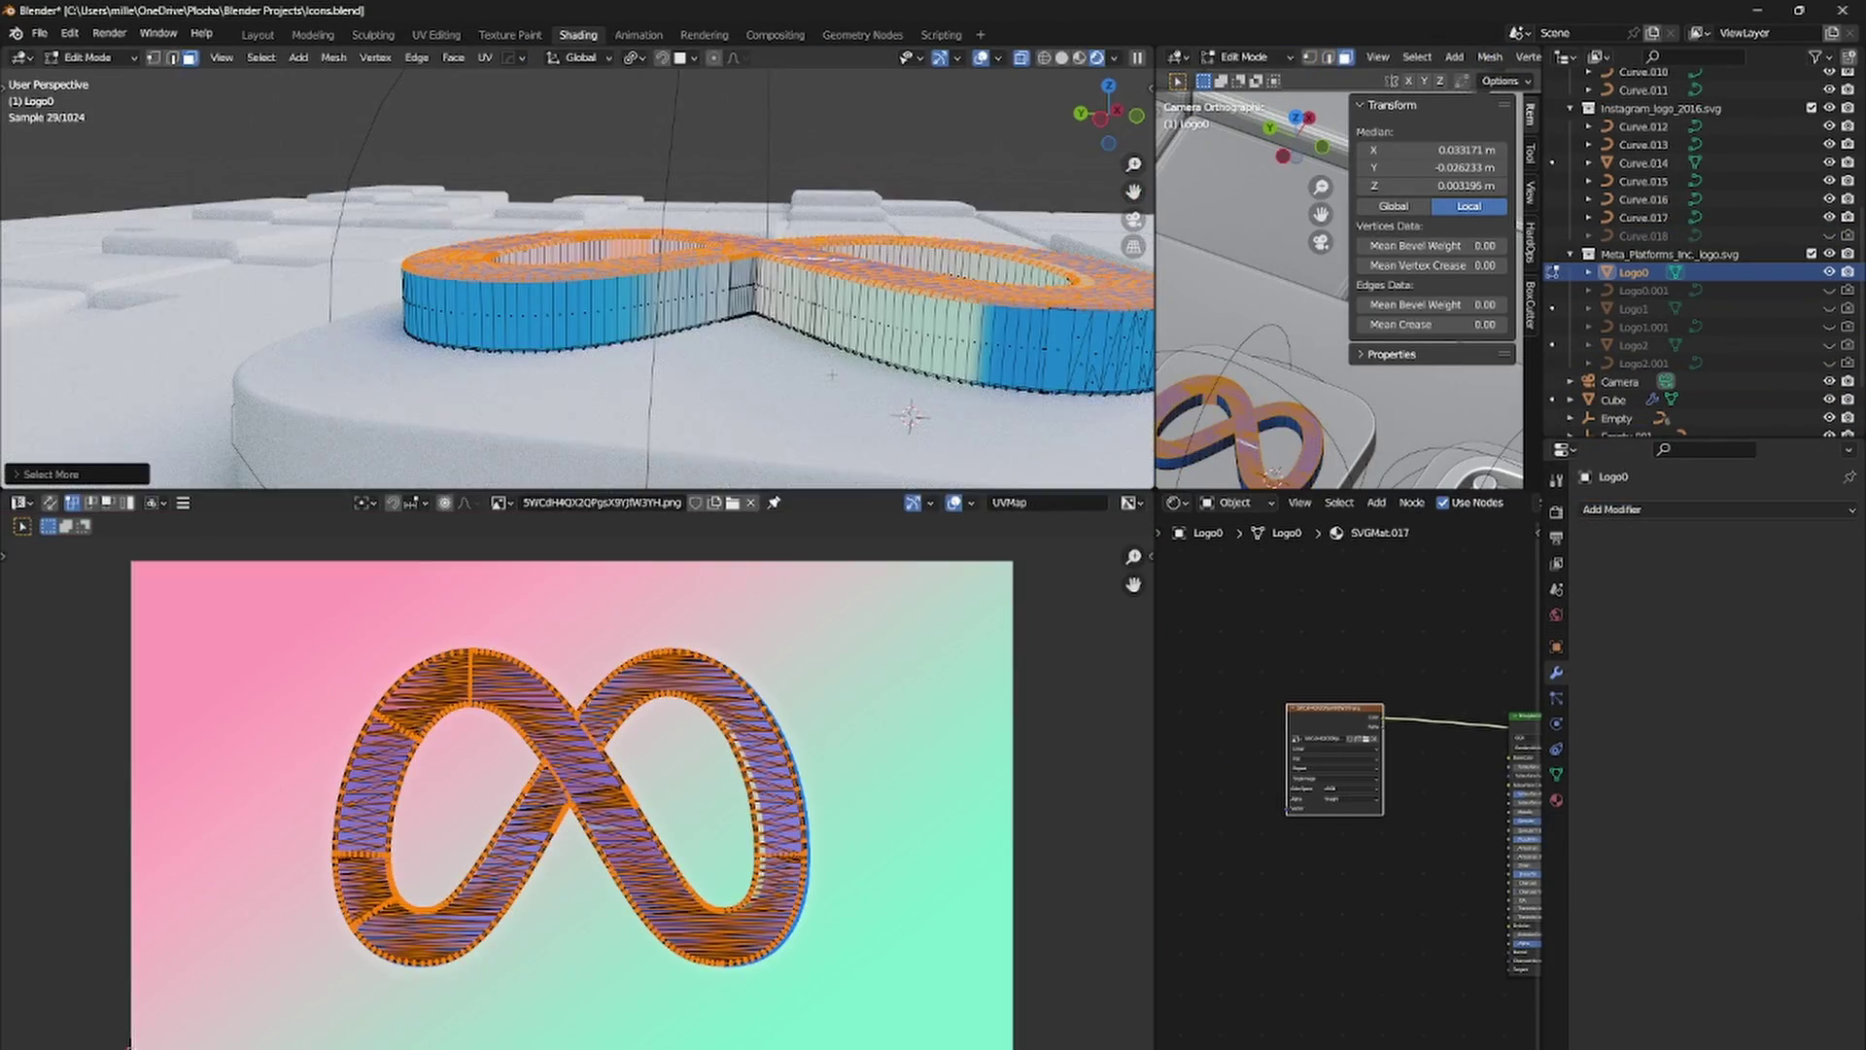
# Step: Invert the Meta logo's face selection, then shrink the side faces' UVs and move them onto the image's blue crossing
pyautogui.hotkey('ctrl', 'i')
pyautogui.press('s')
pyautogui.click(577, 782)
pyautogui.press('g')
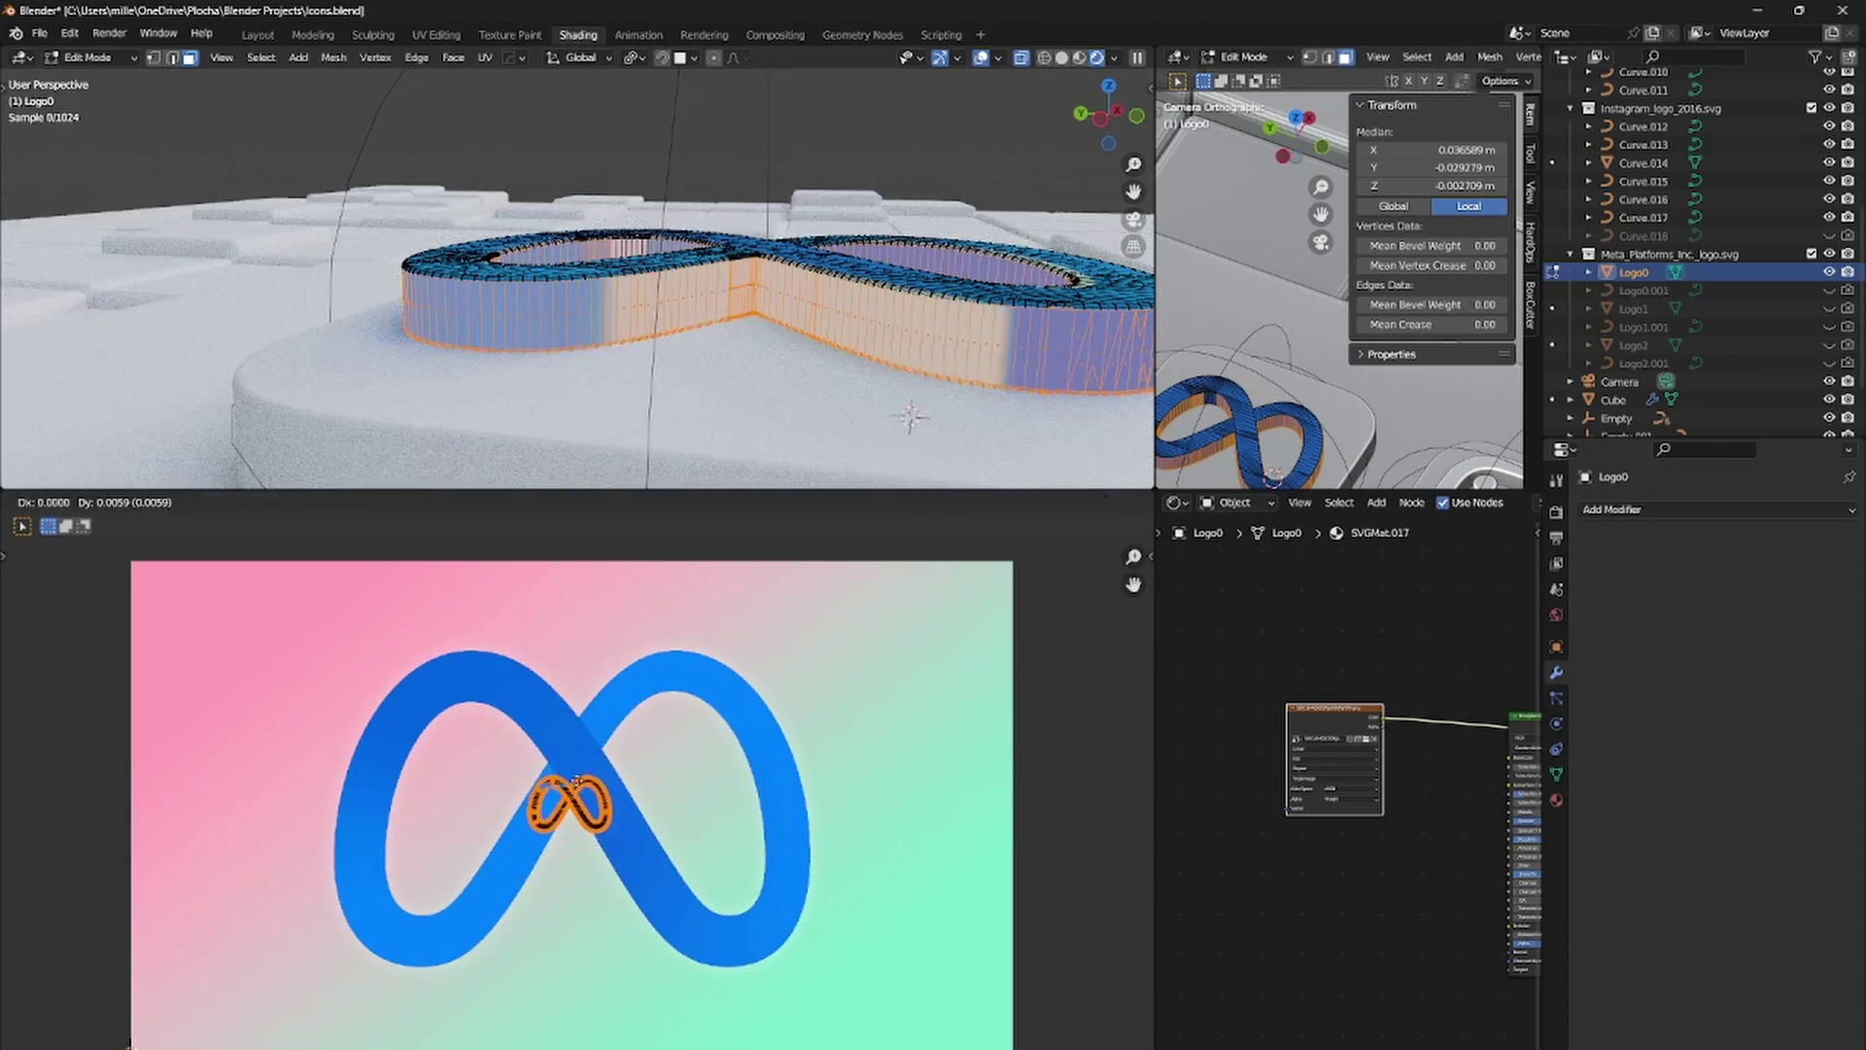
pyautogui.click(568, 762)
pyautogui.scroll(4, 759, 775)
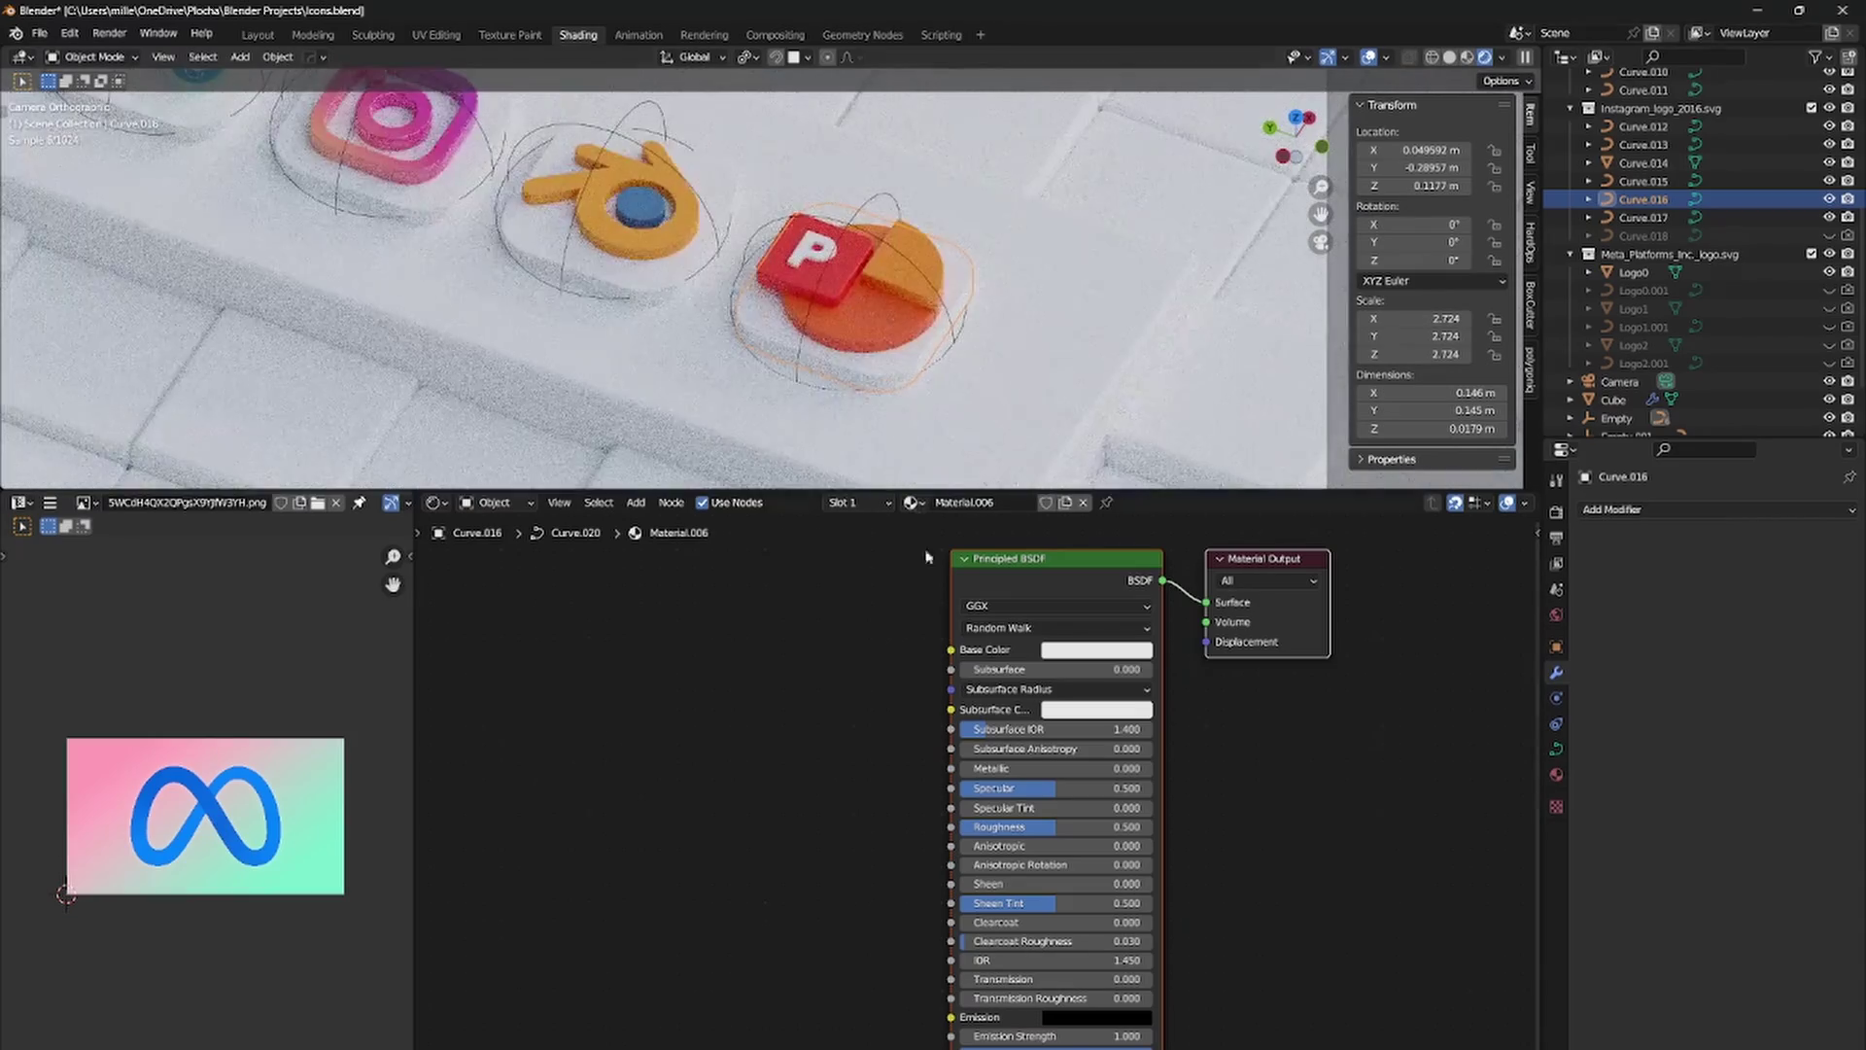
# Step: Try a transmission of 1.000 with a pure white base colour on the PowerPoint icon's base plate
pyautogui.click(1097, 649)
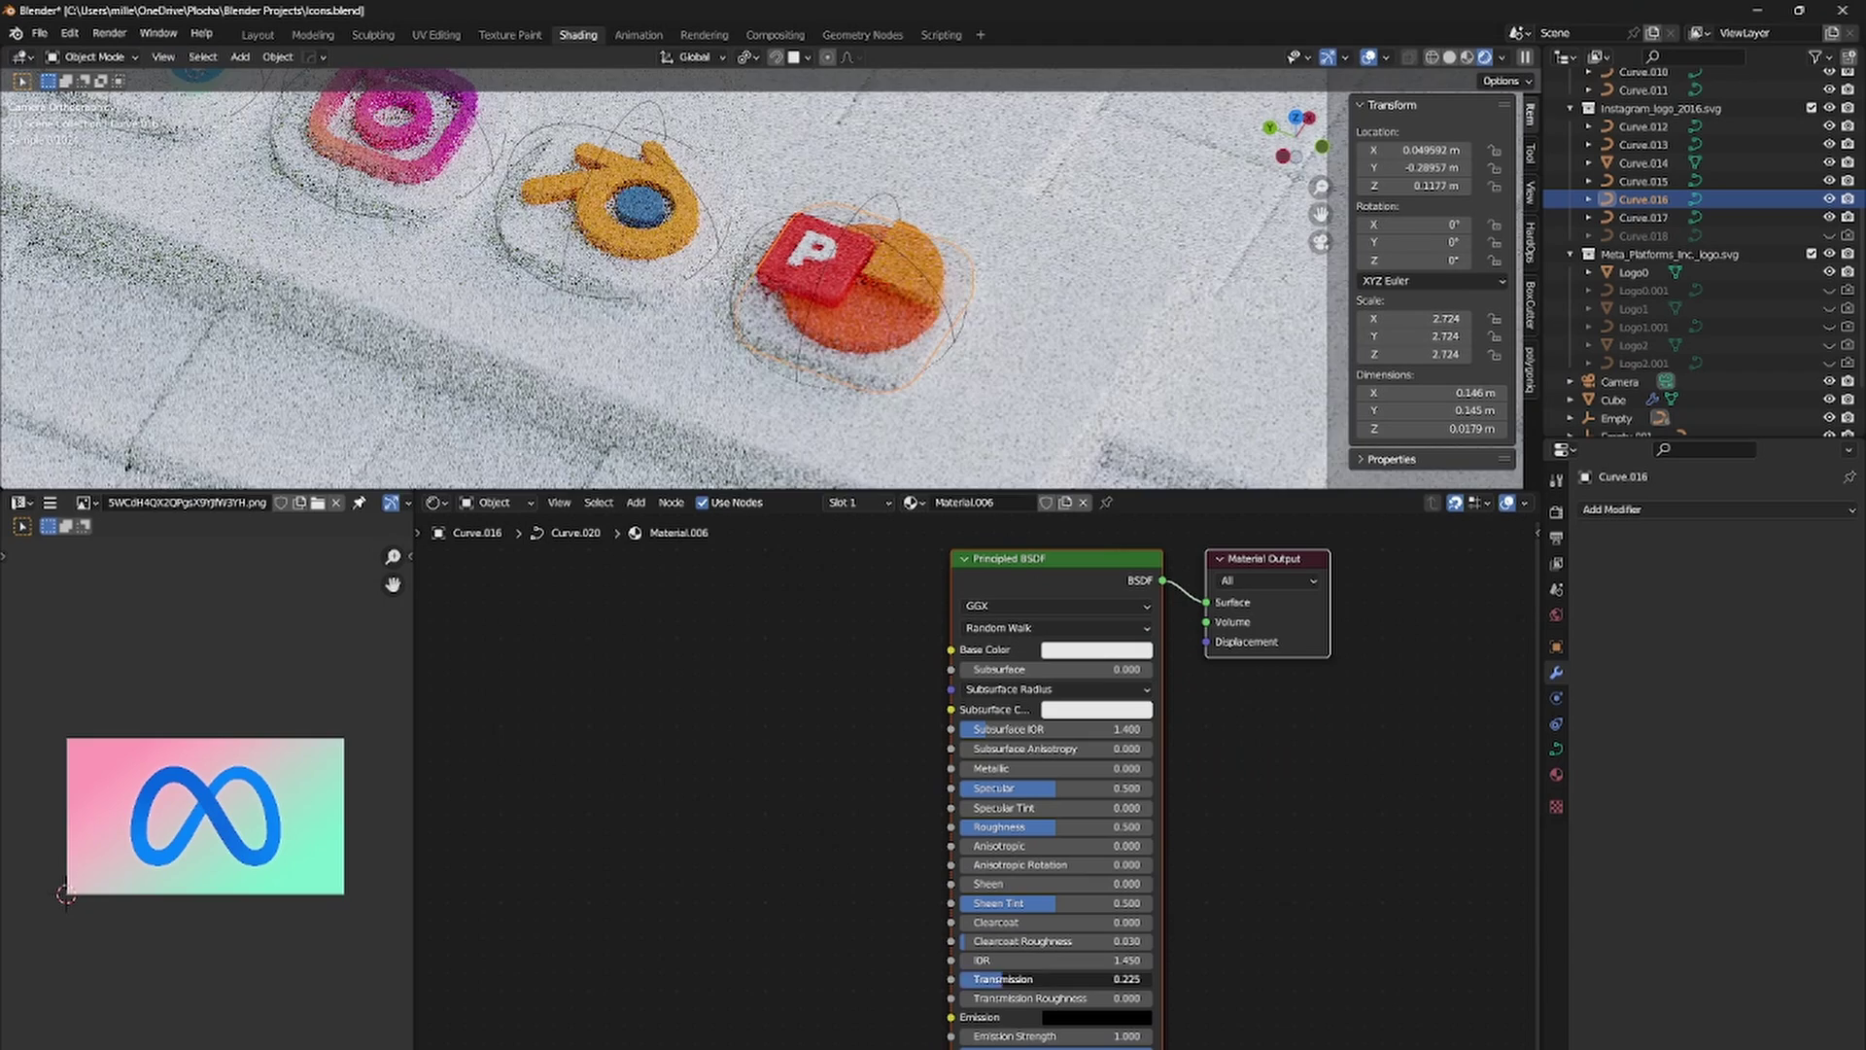
pyautogui.moveTo(1005, 979); pyautogui.dragTo(1153, 978)
pyautogui.click(1102, 650)
pyautogui.moveTo(1193, 414); pyautogui.dragTo(1193, 394)
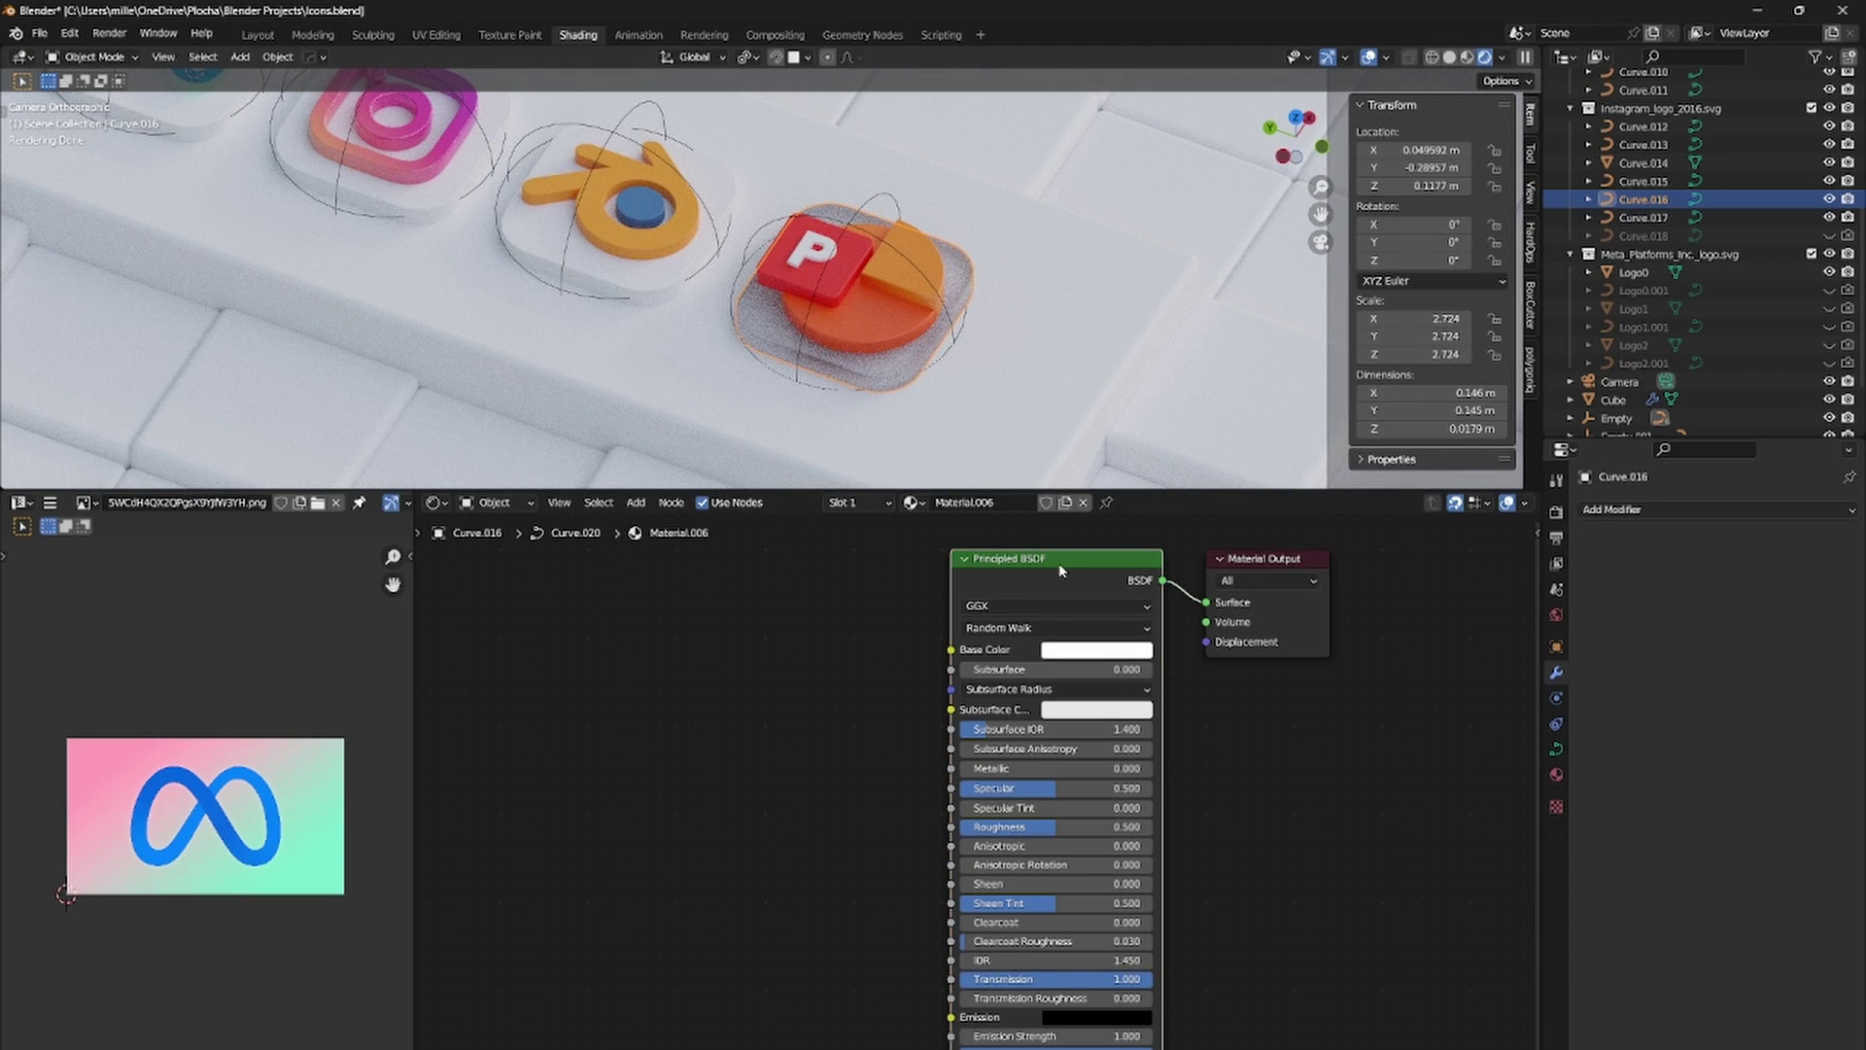
# Step: Replace the PowerPoint plate's Principled BSDF with a Glass BSDF connected to the Material Output's surface
pyautogui.press('x')
pyautogui.hotkey('shift', 'a')
pyautogui.click(730, 595)
pyautogui.write('gla')
pyautogui.press('Return')
pyautogui.click(730, 598)
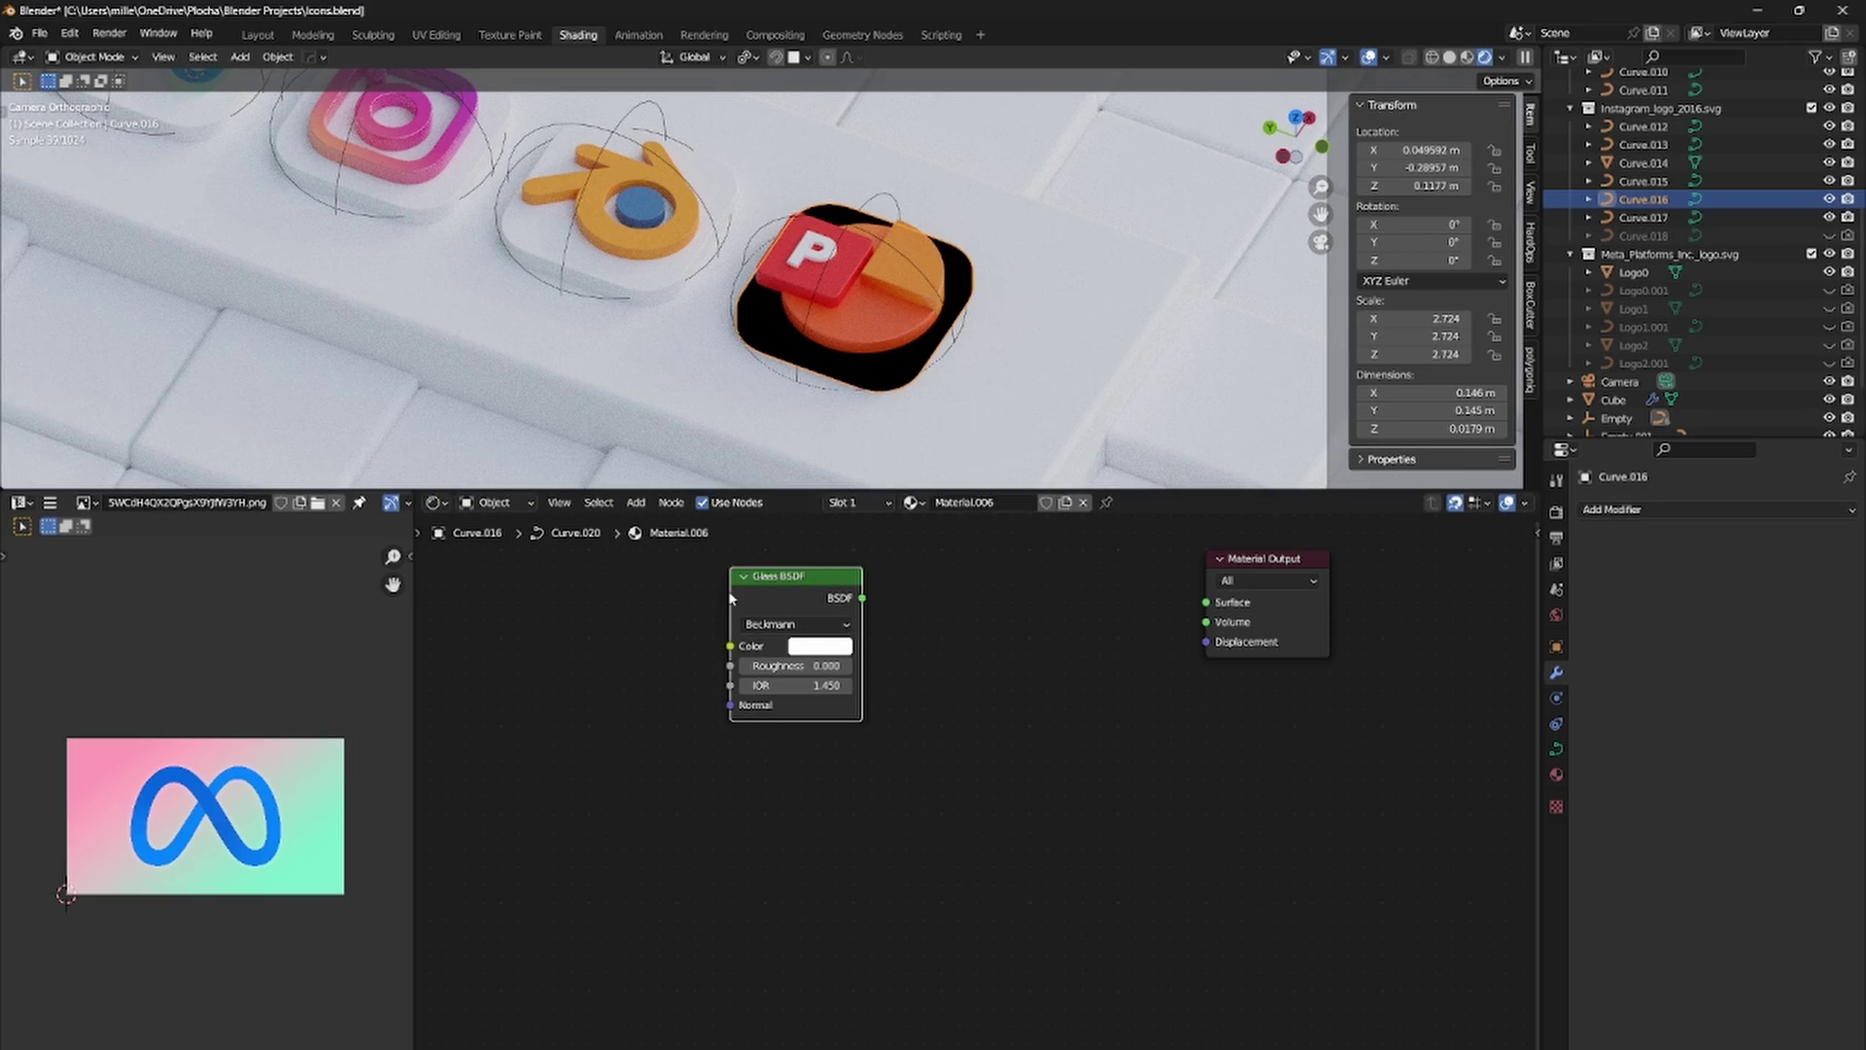
pyautogui.moveTo(861, 598); pyautogui.dragTo(1206, 602)
# Step: Set the Glass BSDF's roughness to 0.748 and open its colour for editing
pyautogui.moveTo(822, 667); pyautogui.dragTo(1126, 689)
pyautogui.moveTo(794, 671); pyautogui.dragTo(819, 670)
pyautogui.scroll(-3, 807, 388)
pyautogui.click(838, 645)
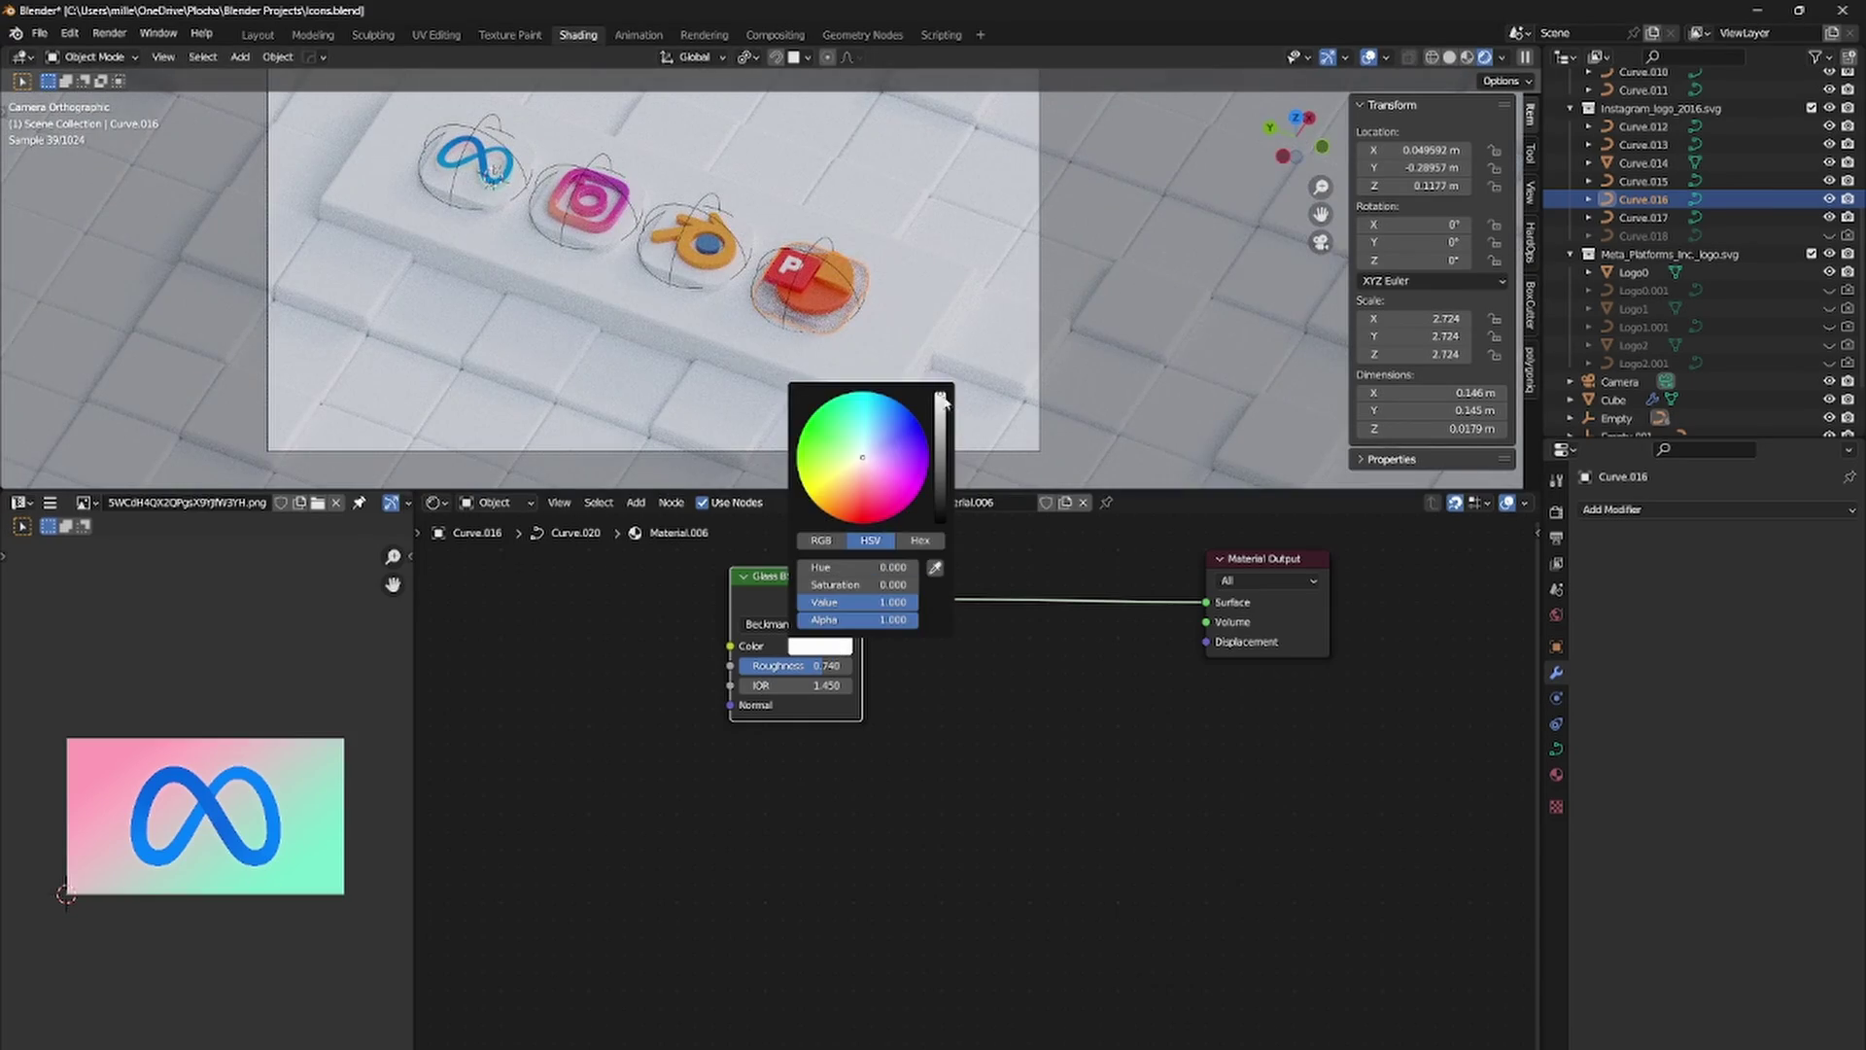
# Step: Set the shared glass material's roughness to 0.426 and give the Meta icon's base plate its own copy of the material
pyautogui.scroll(4, 724, 583)
pyautogui.moveTo(724, 583); pyautogui.dragTo(1011, 748, button='middle')
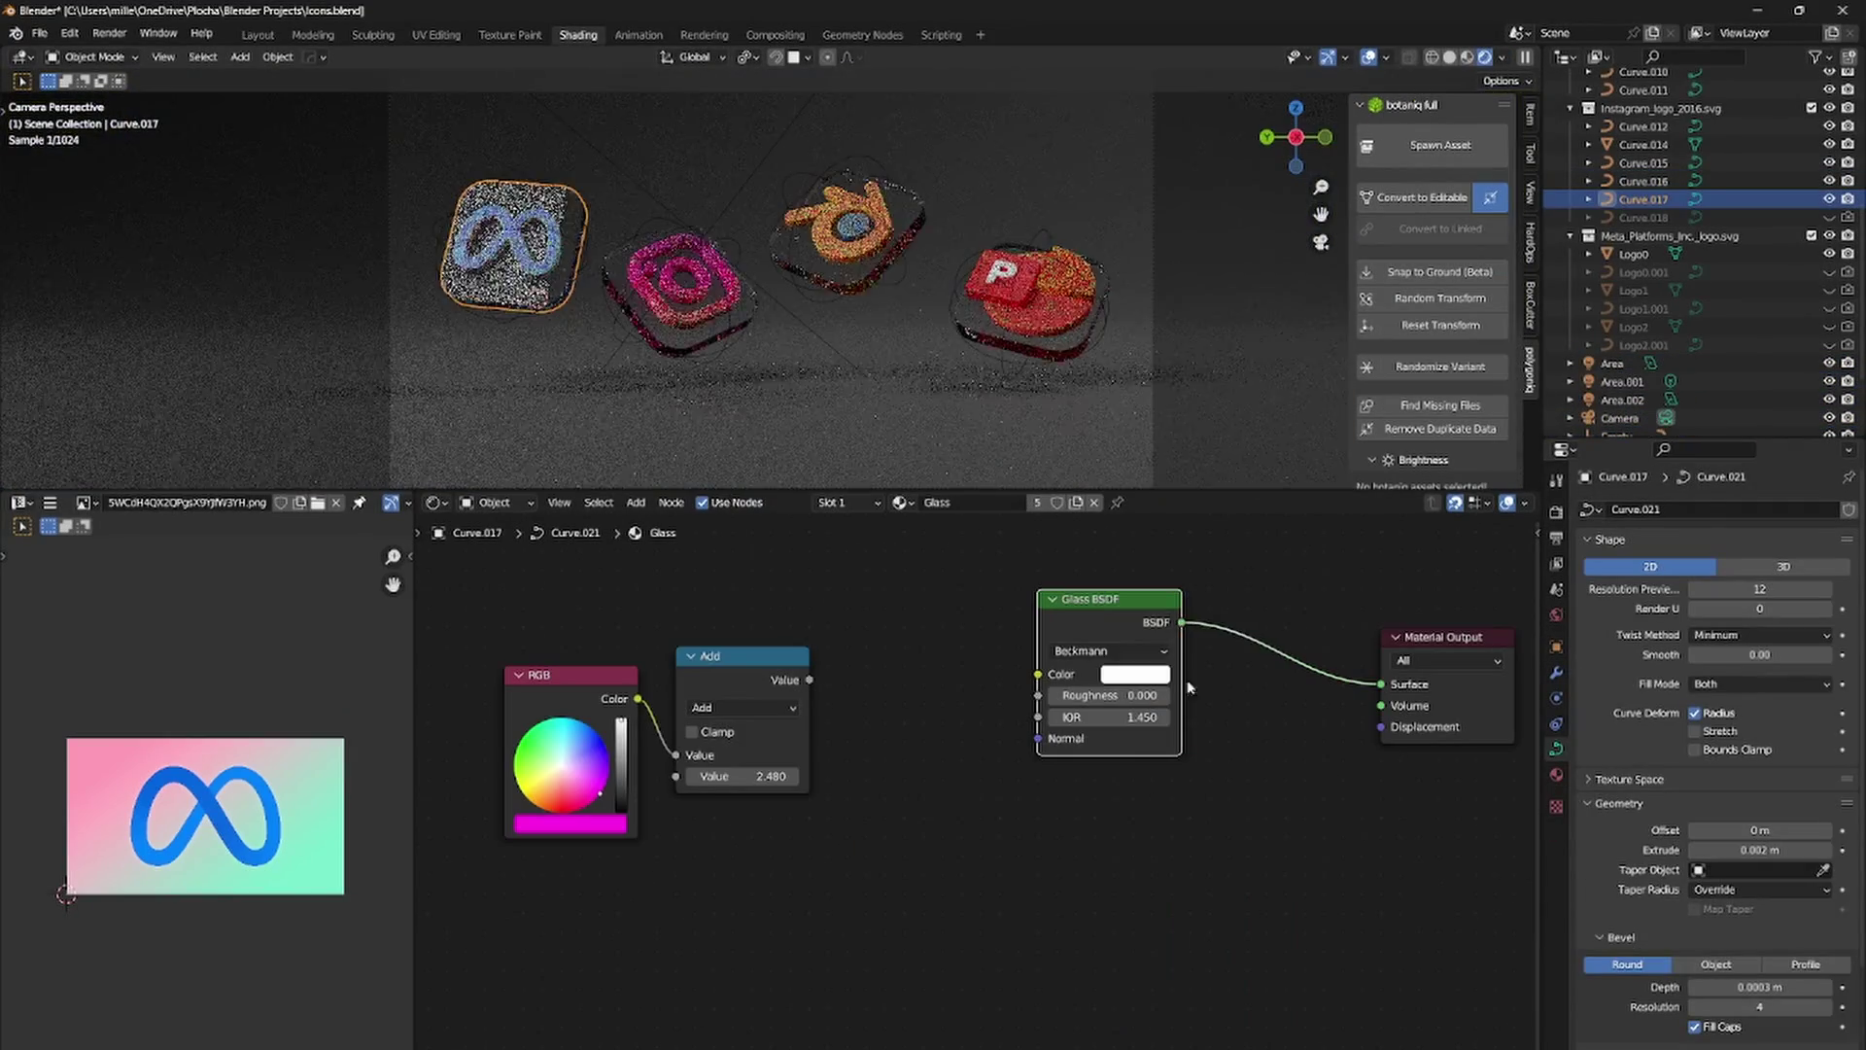
pyautogui.click(1135, 674)
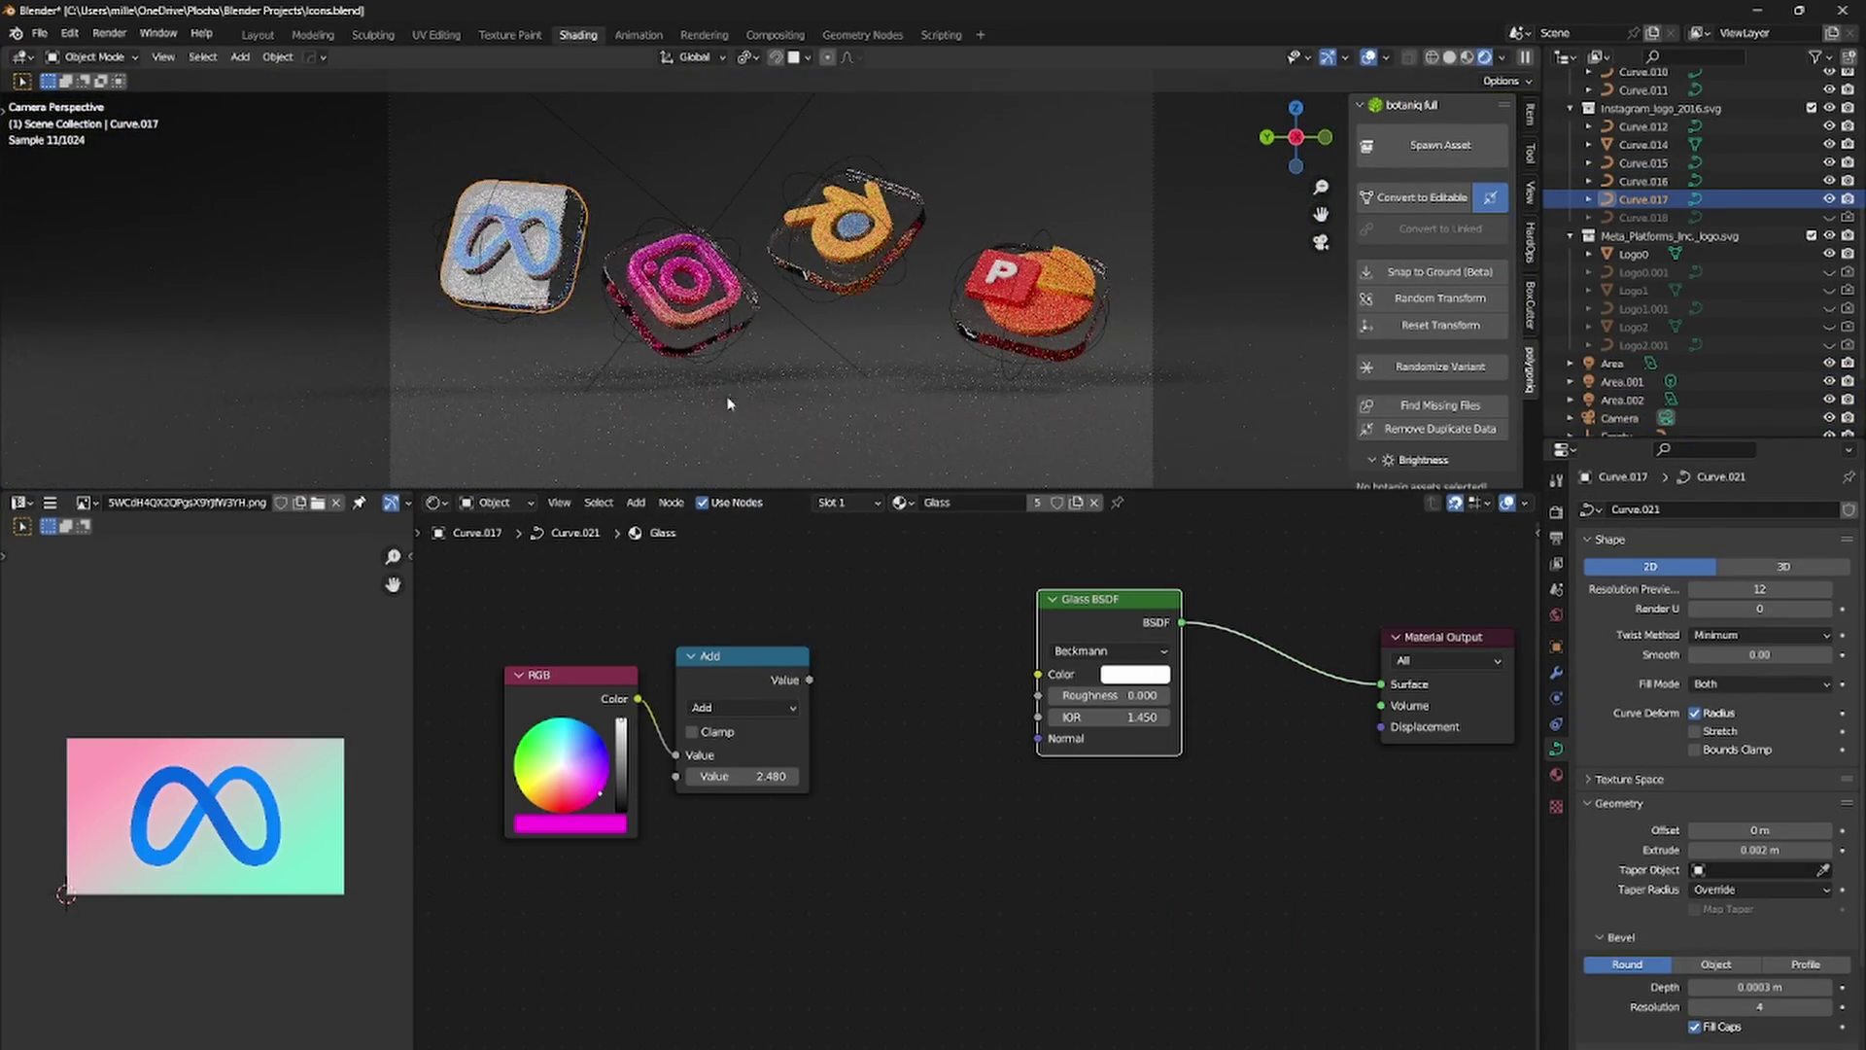
pyautogui.moveTo(1111, 695); pyautogui.dragTo(1099, 695)
pyautogui.click(1075, 502)
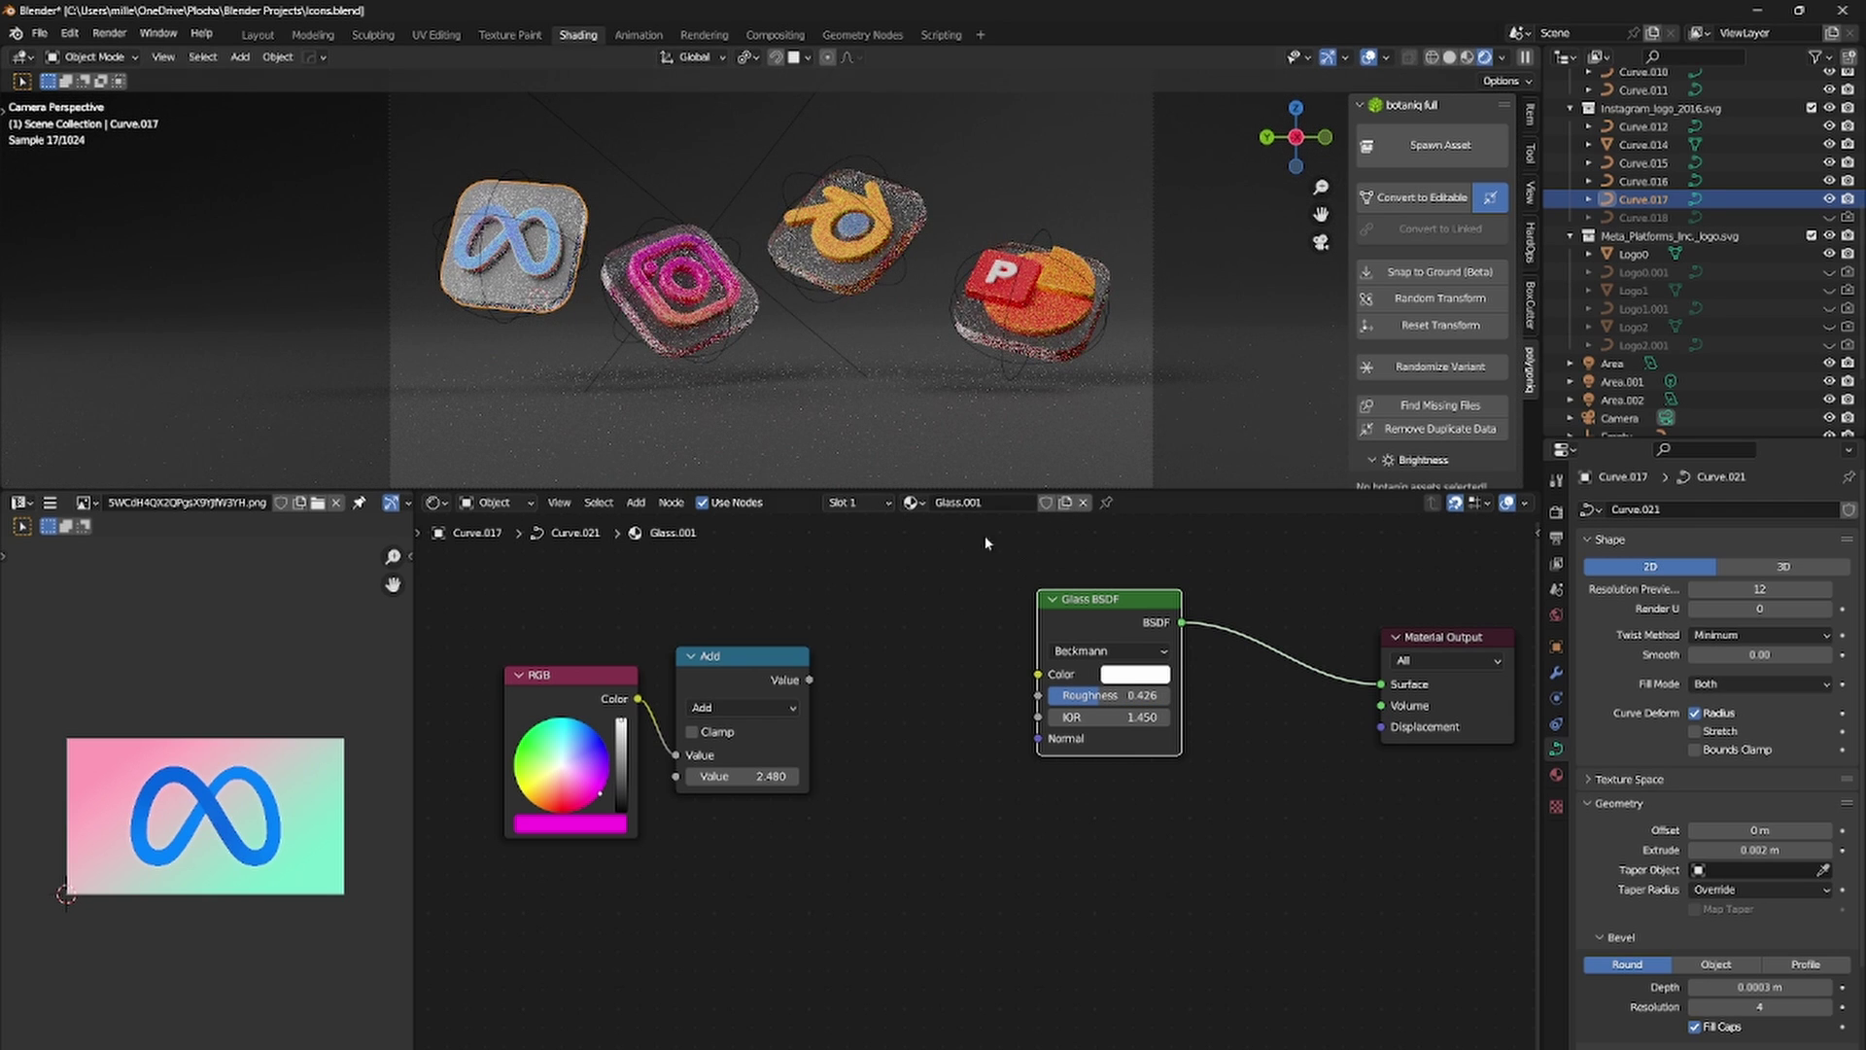
# Step: Sample the Meta logo image's blue as the plate's glass colour and lower its saturation to a pale blue
pyautogui.click(1136, 674)
pyautogui.click(1264, 590)
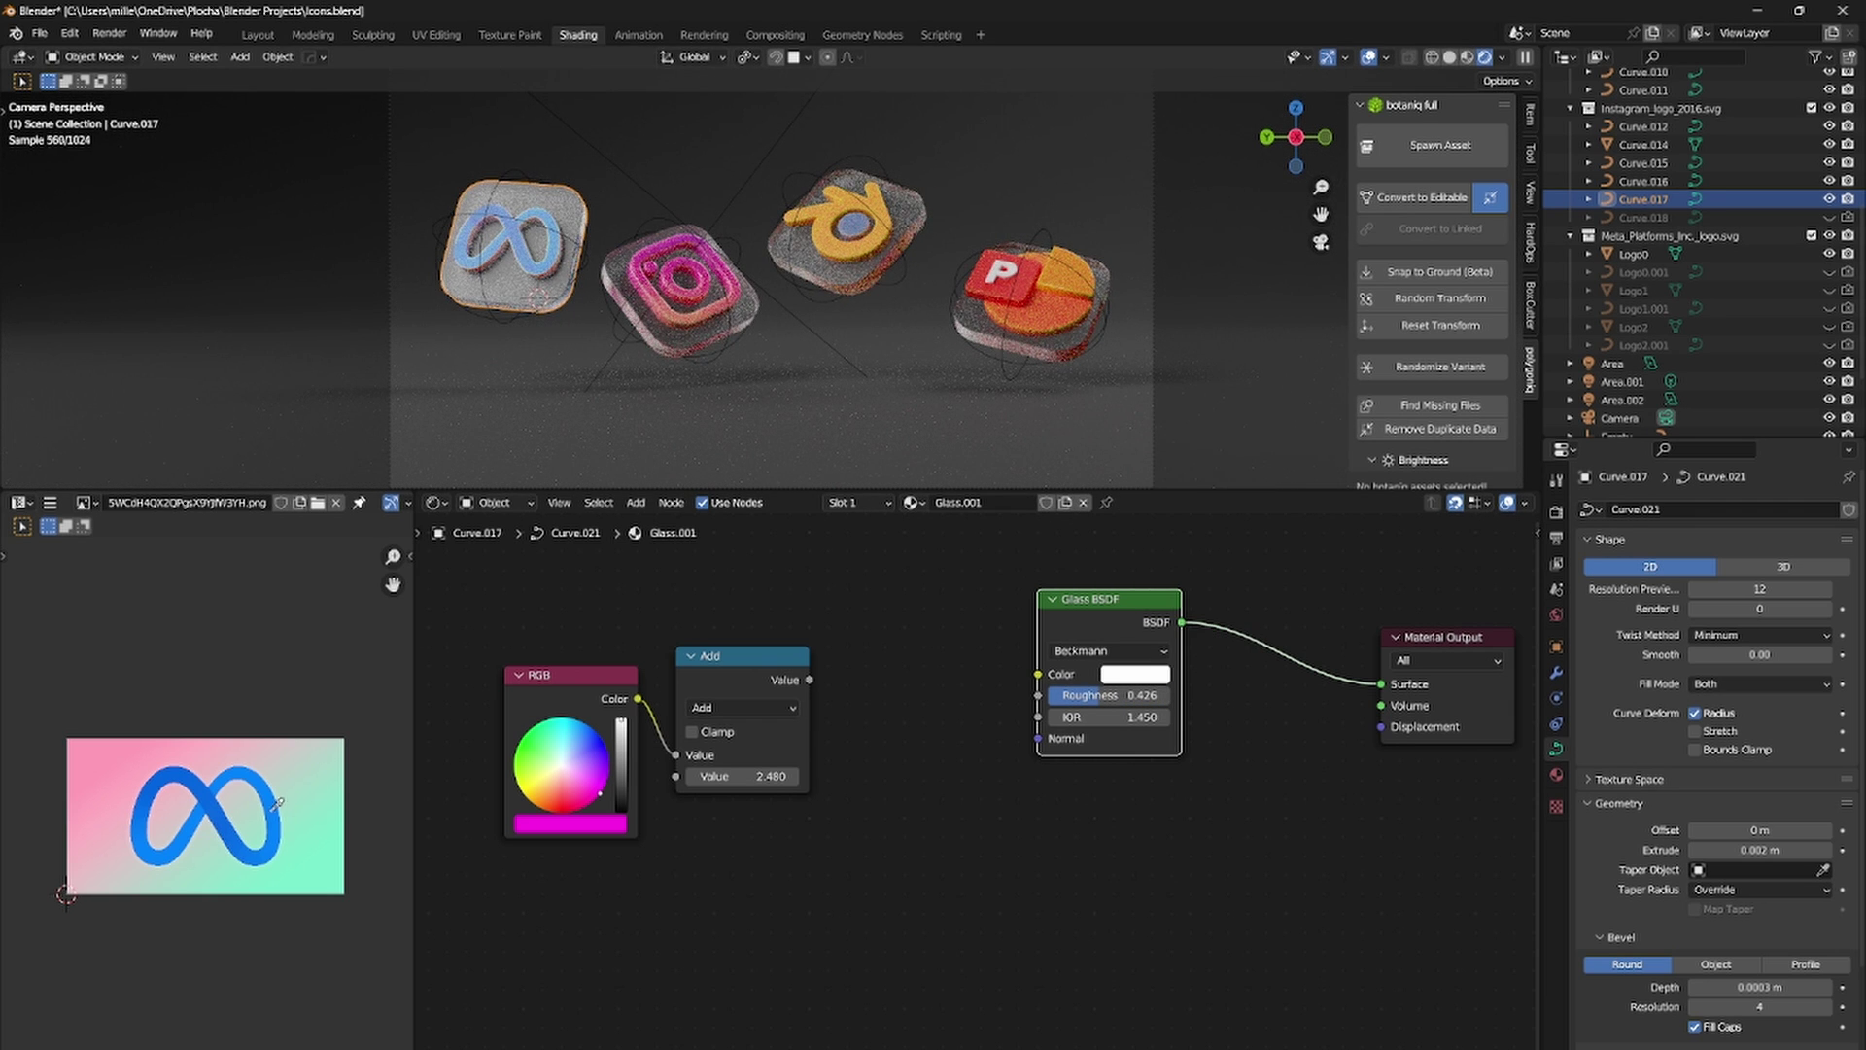
pyautogui.click(1132, 674)
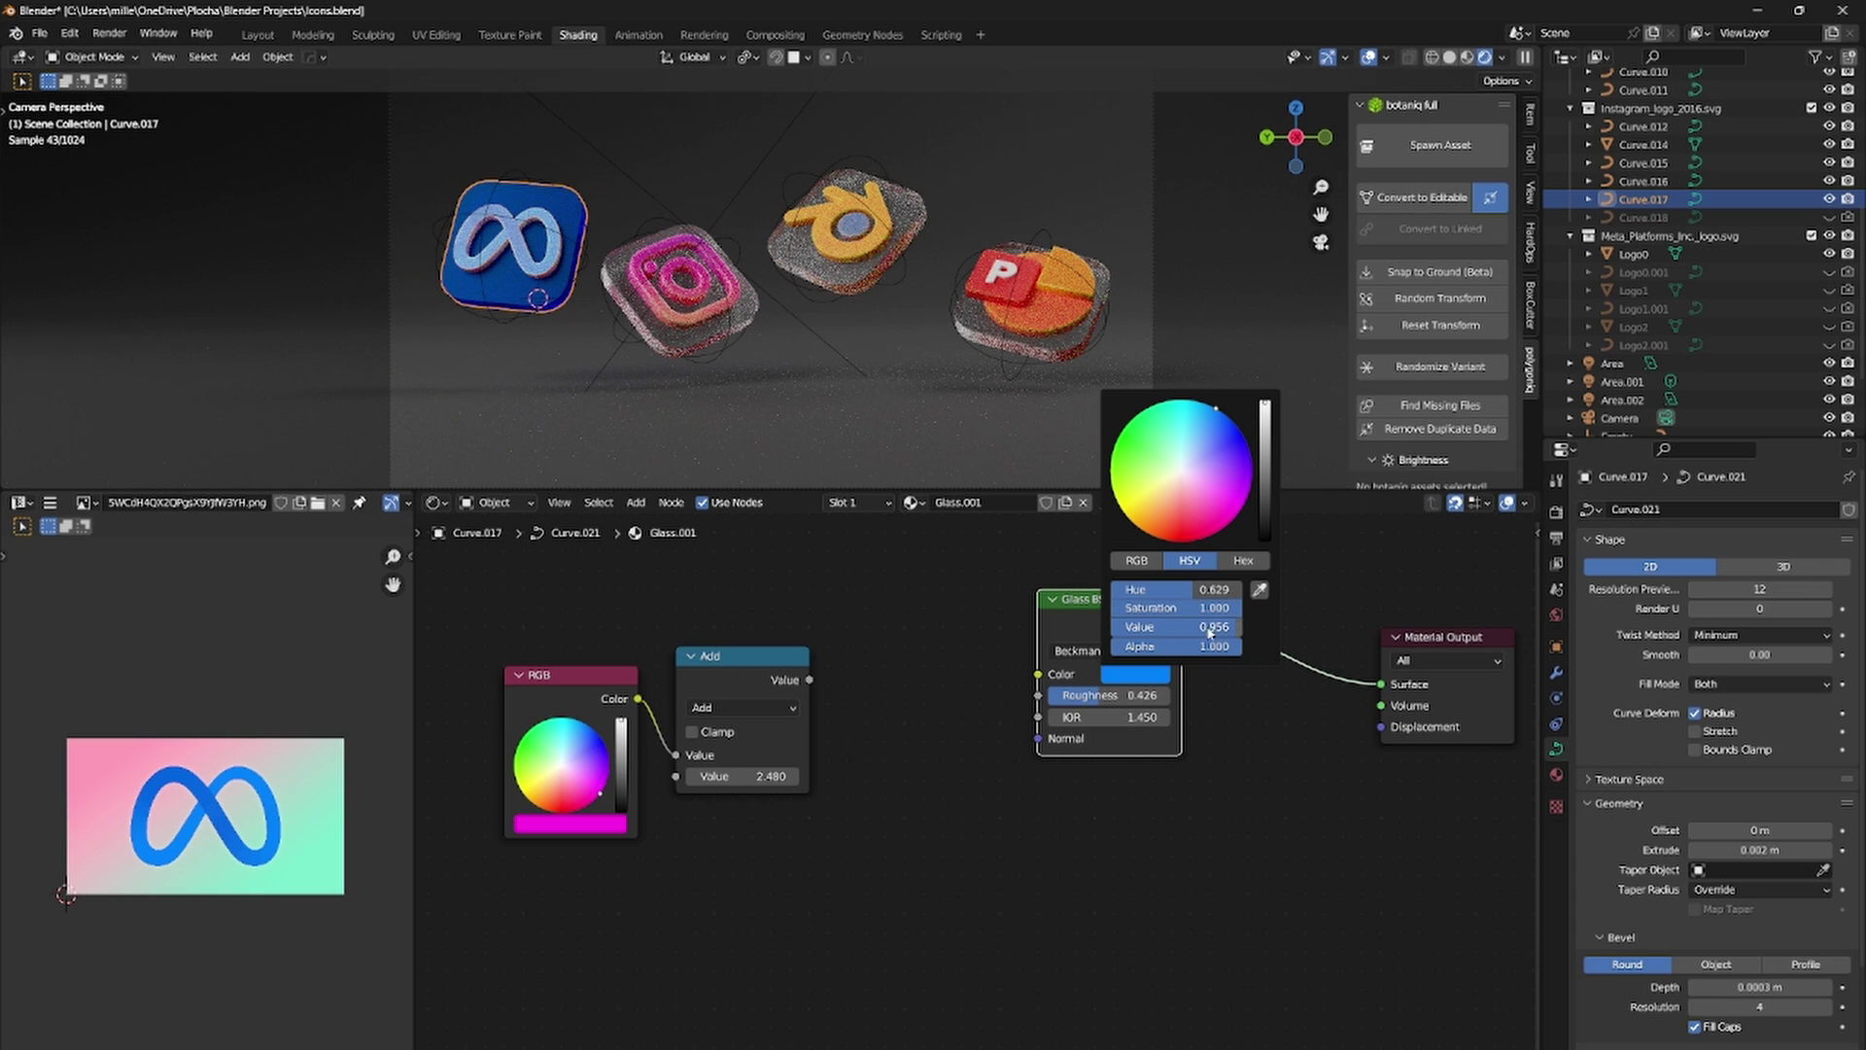
pyautogui.moveTo(1208, 613); pyautogui.dragTo(1121, 612)
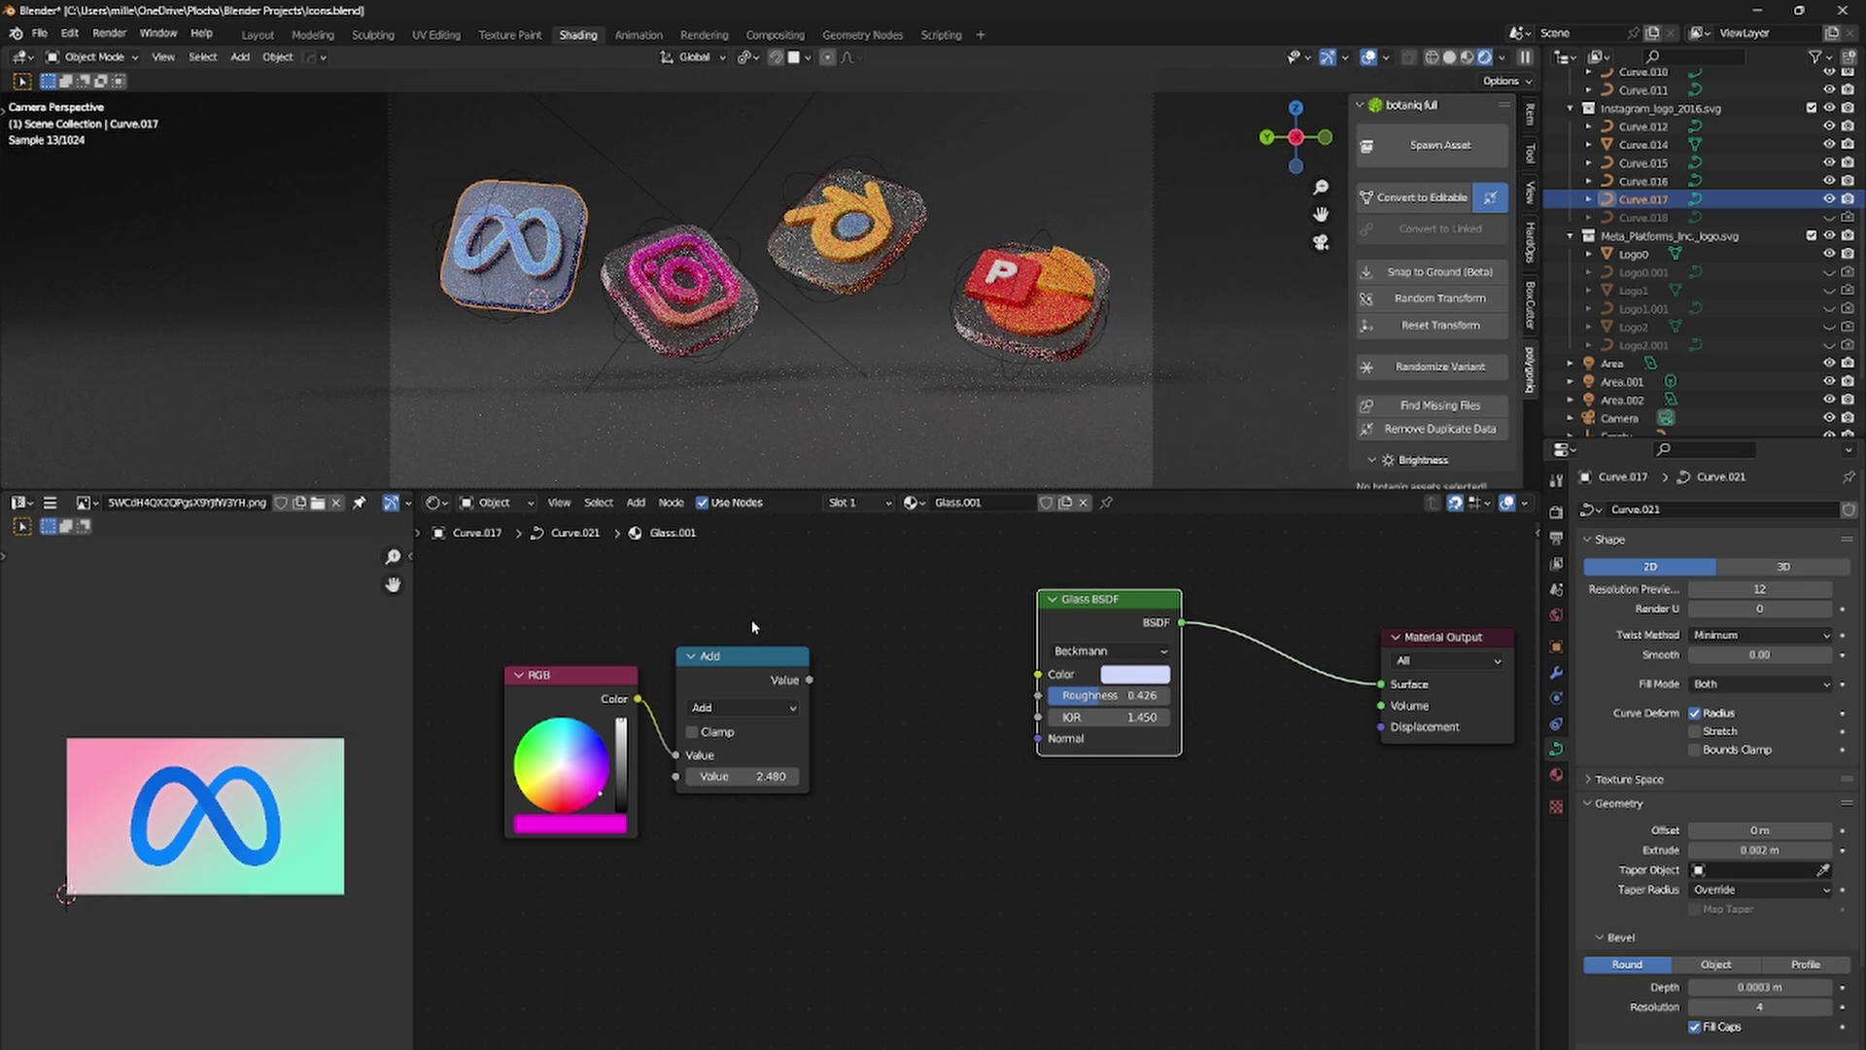
# Step: Select the Meta icon's empty and tilt it with a trackball rotation of about -18 and 40 degrees
pyautogui.scroll(-2, 661, 266)
pyautogui.click(646, 263)
pyautogui.press('r')
pyautogui.press('r')
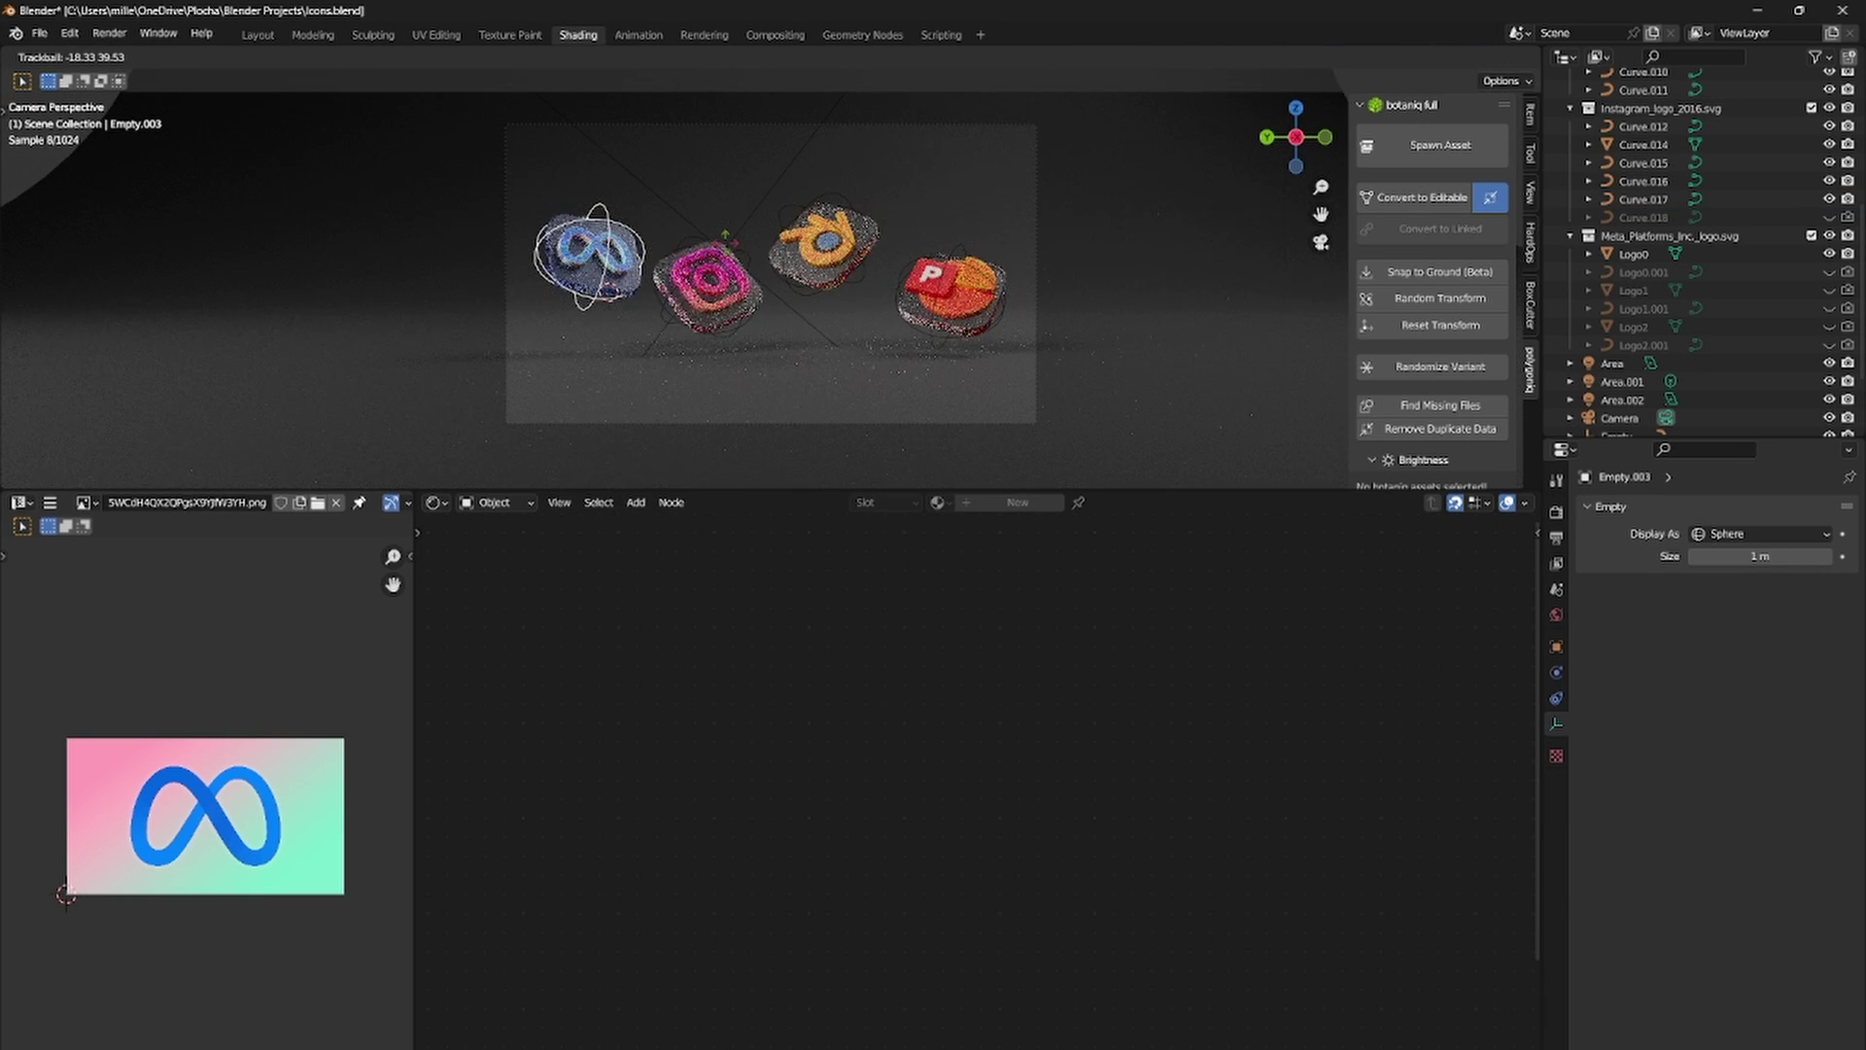
pyautogui.click(731, 250)
# Step: Set the saturation of the Instagram base plate's pink glass colour to 0.3
pyautogui.scroll(2, 731, 250)
pyautogui.click(1208, 610)
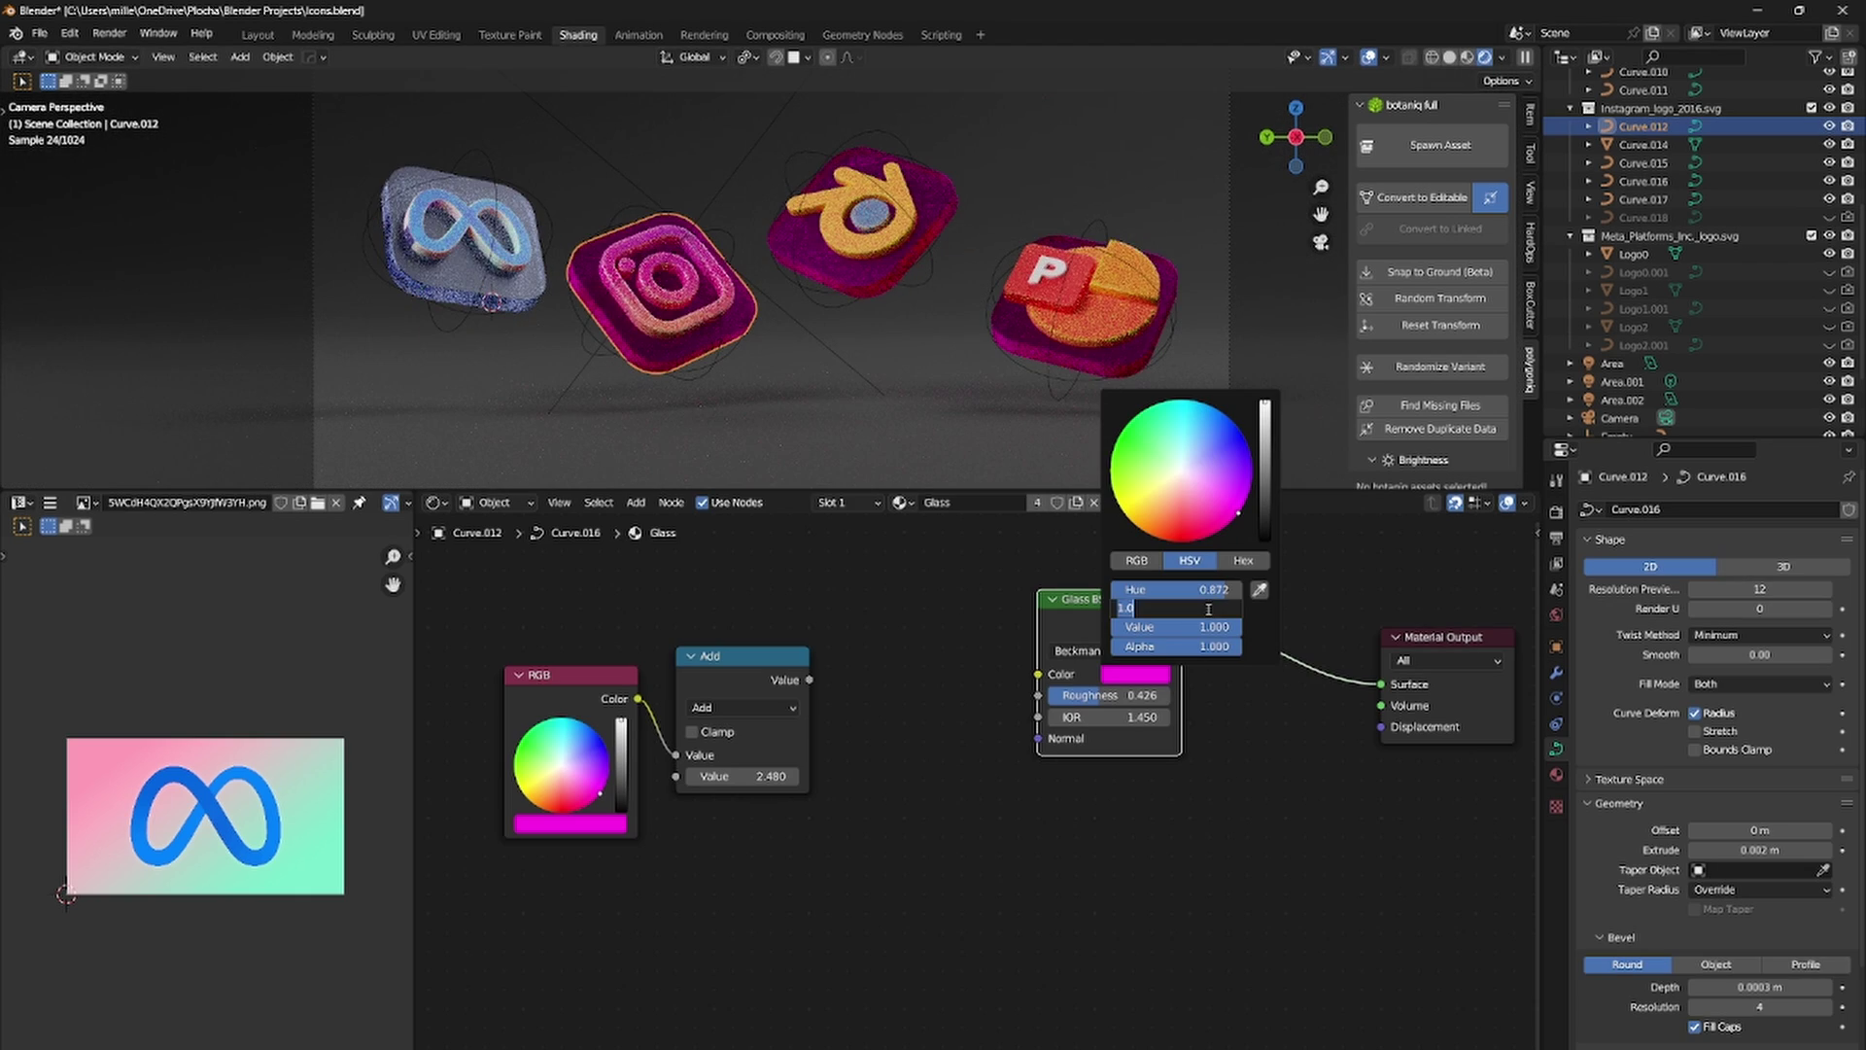
pyautogui.write('0.3')
pyautogui.press('Return')
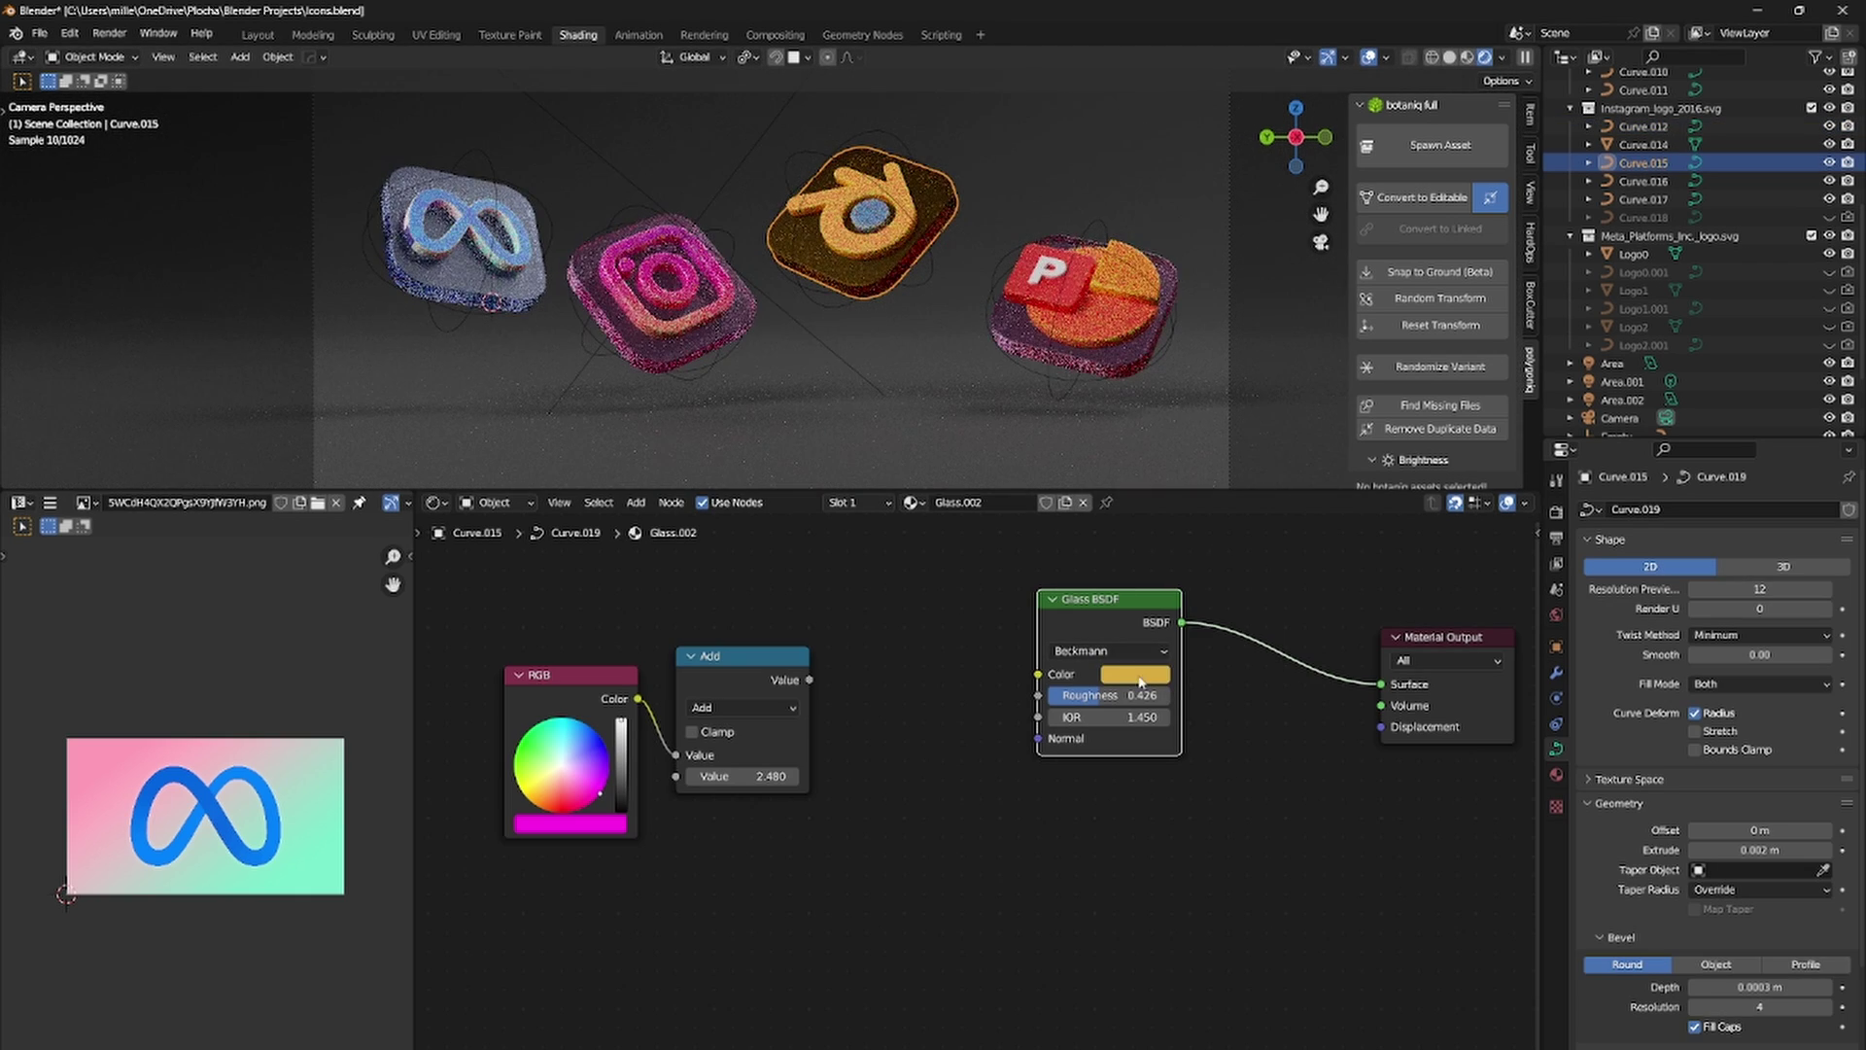
# Step: Set the Blender base plate's orange glass colour to value 1.000 and saturation 0.3
pyautogui.click(1140, 674)
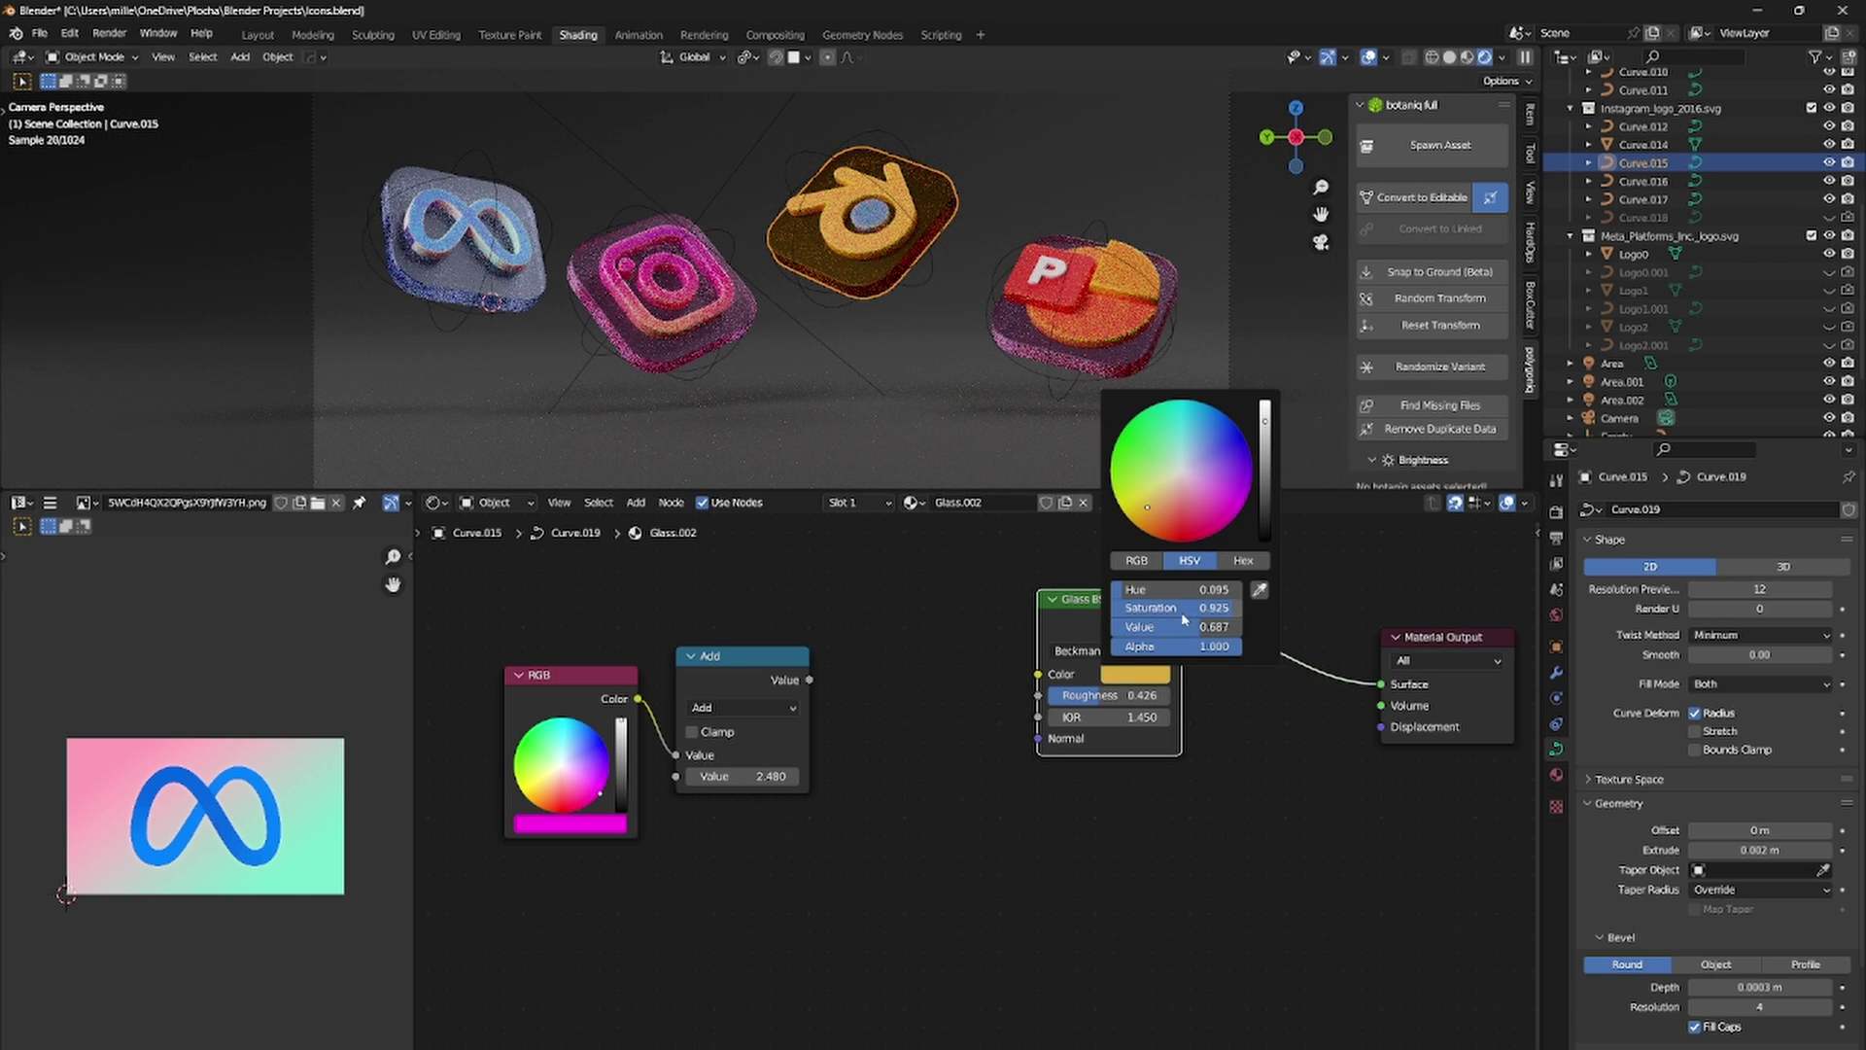
pyautogui.moveTo(1205, 626); pyautogui.dragTo(1242, 626)
pyautogui.click(1213, 608)
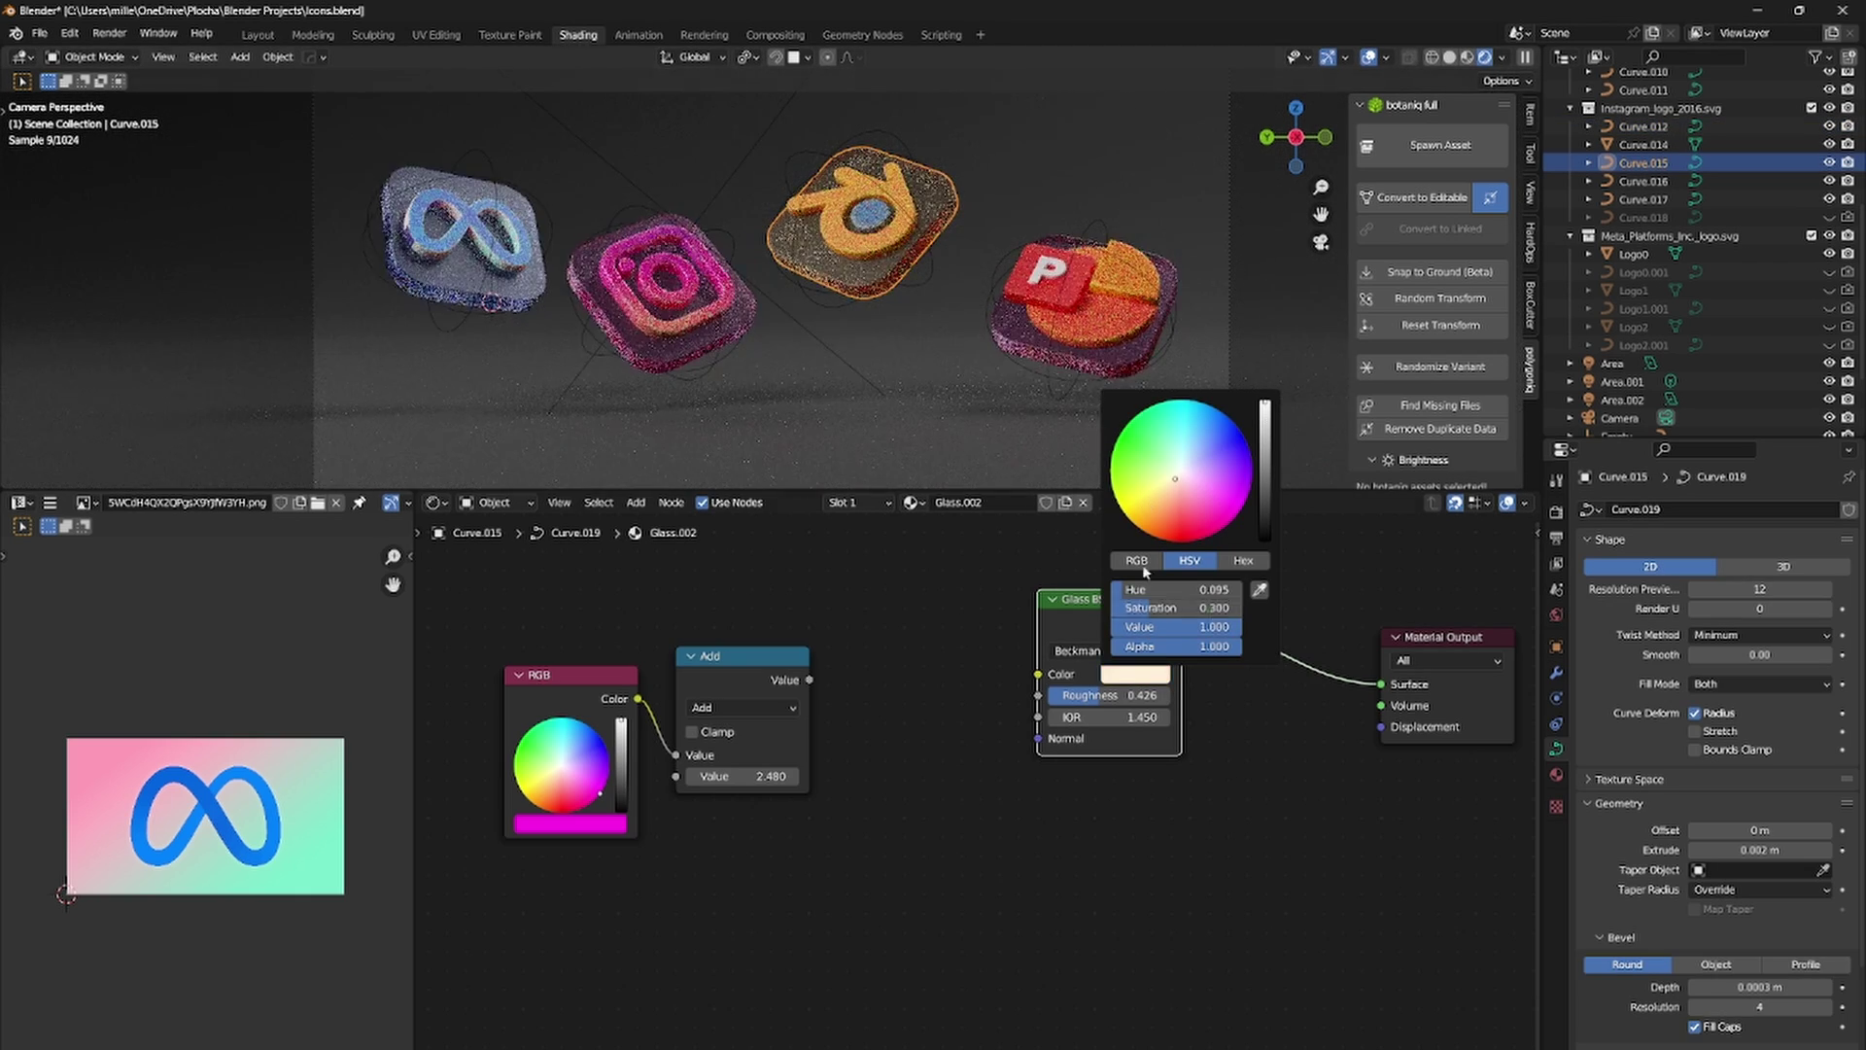